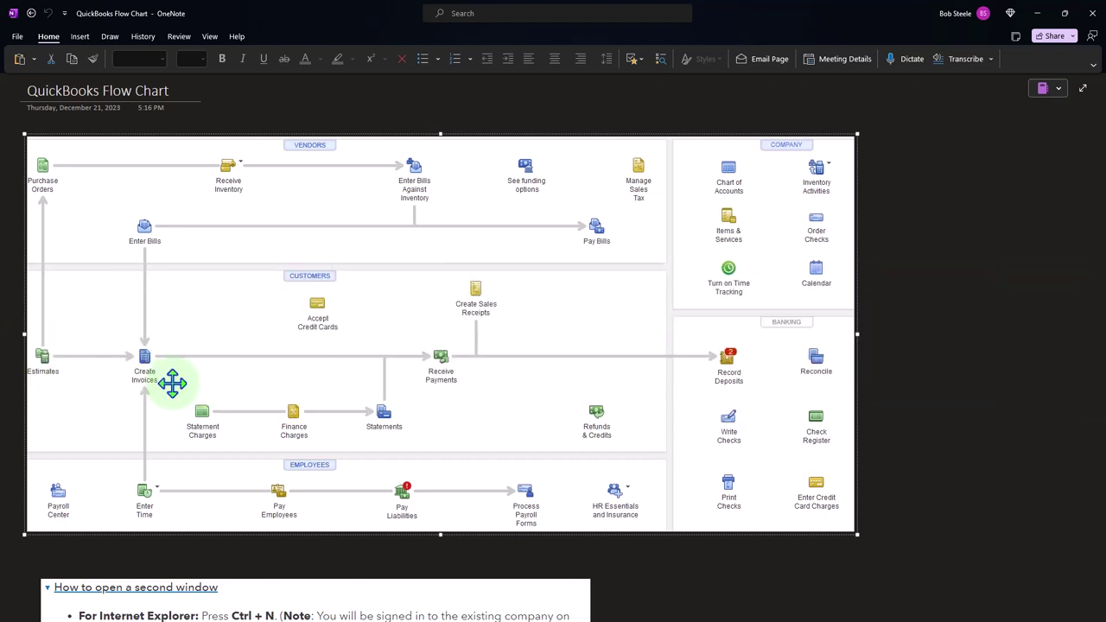
Switch from the OneNote flow chart to QuickBooks Online and start a new customer invoice
left_click(1036, 14)
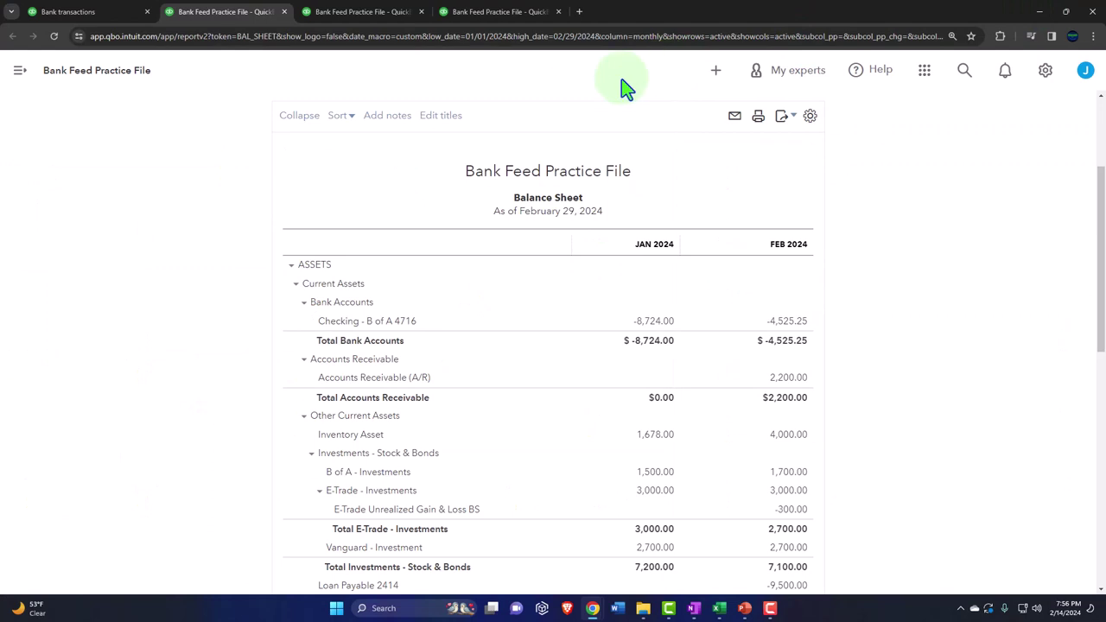
left_click(97, 12)
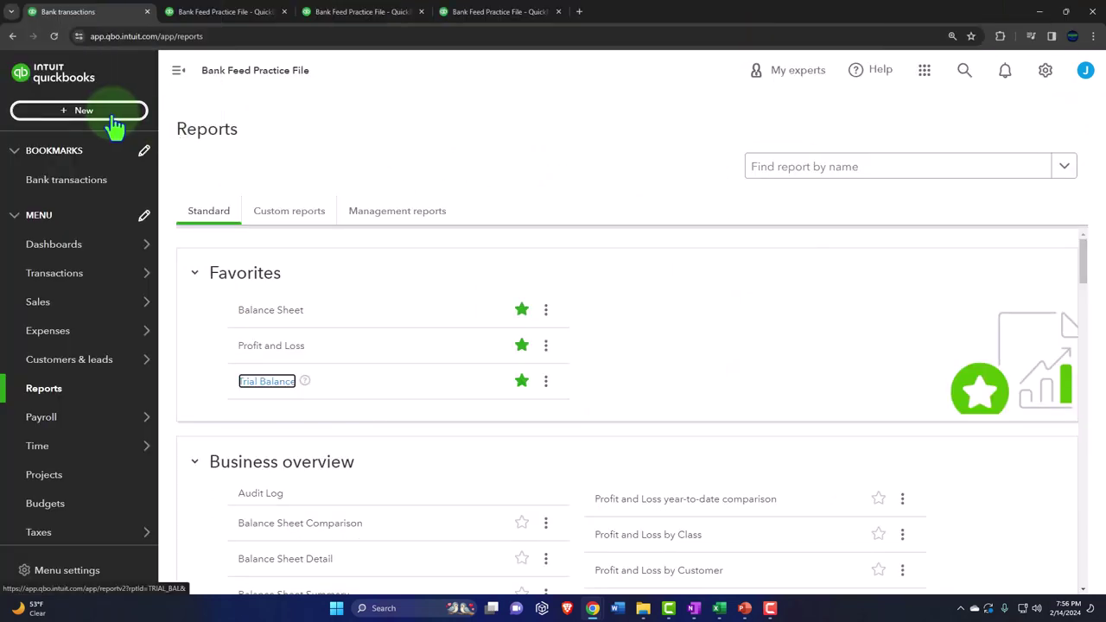
left_click(113, 119)
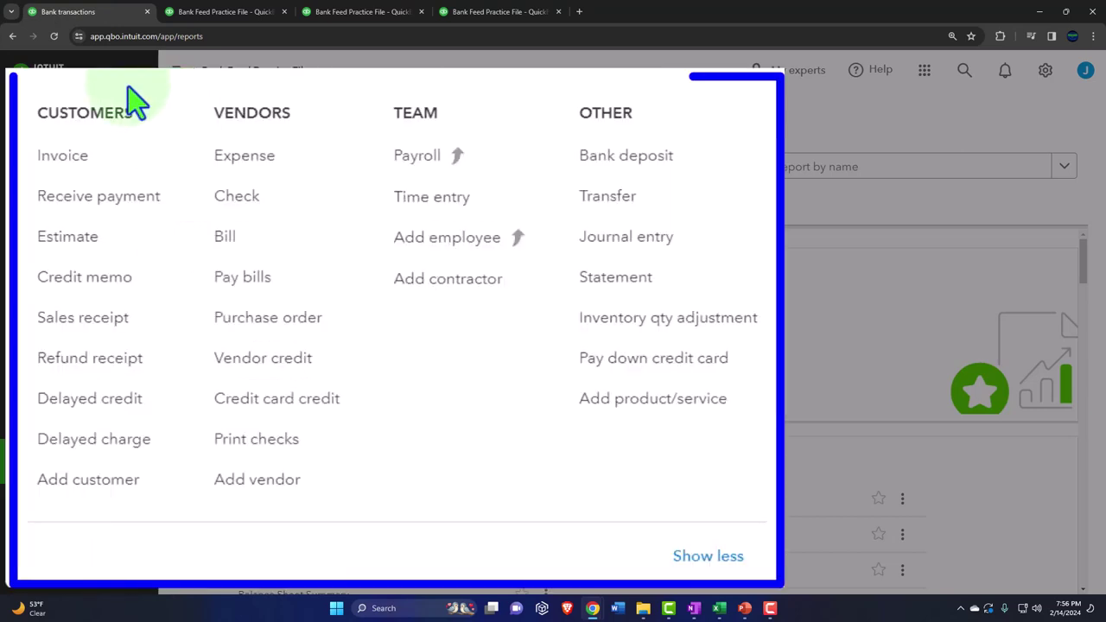
left_click(59, 199)
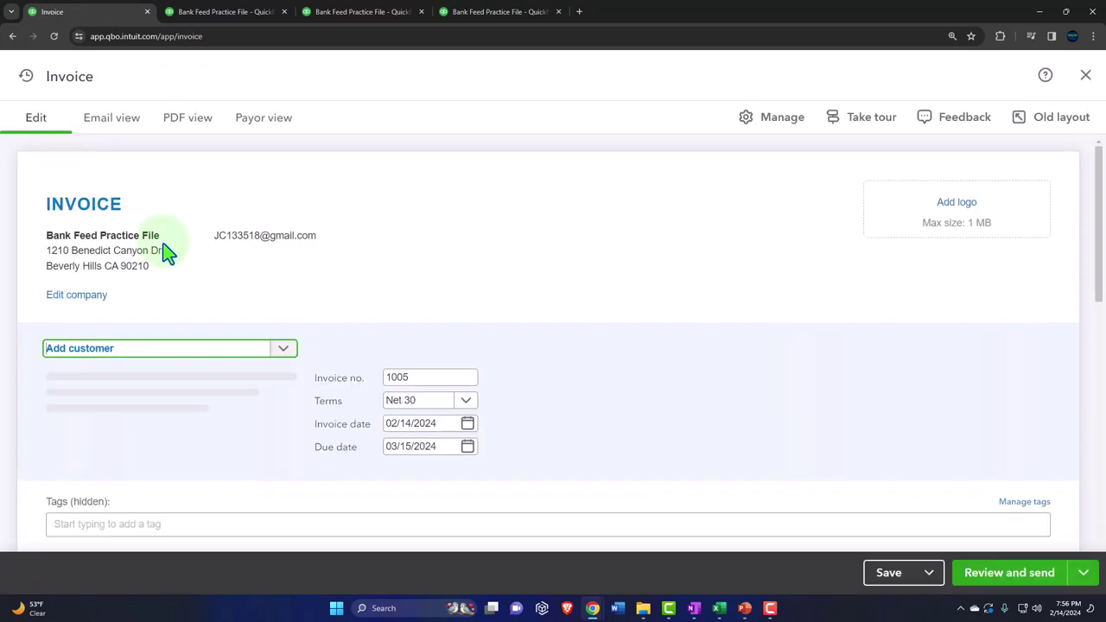
Add Customer 5 as a new customer on the invoice and save the customer record
scroll(173, 277, "down", 2)
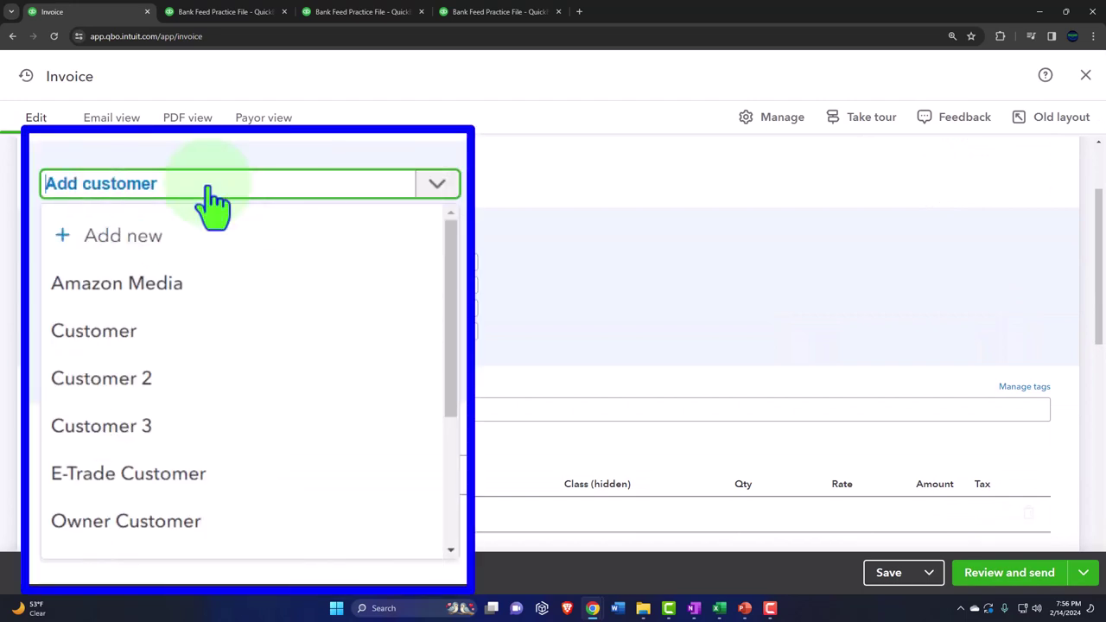
type("Cust")
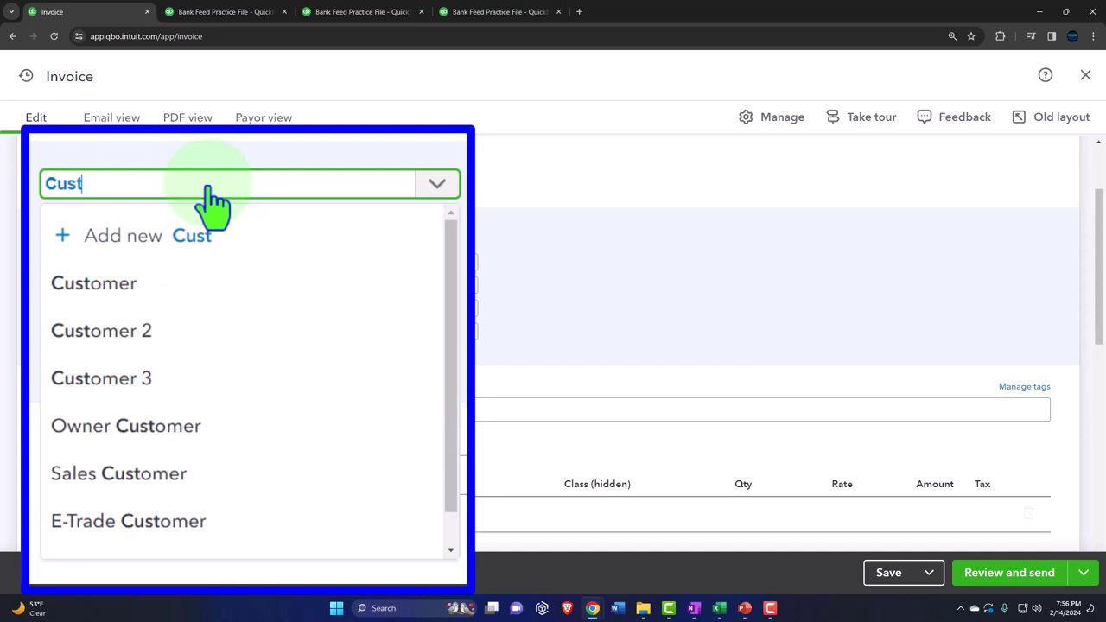
type("omer 5")
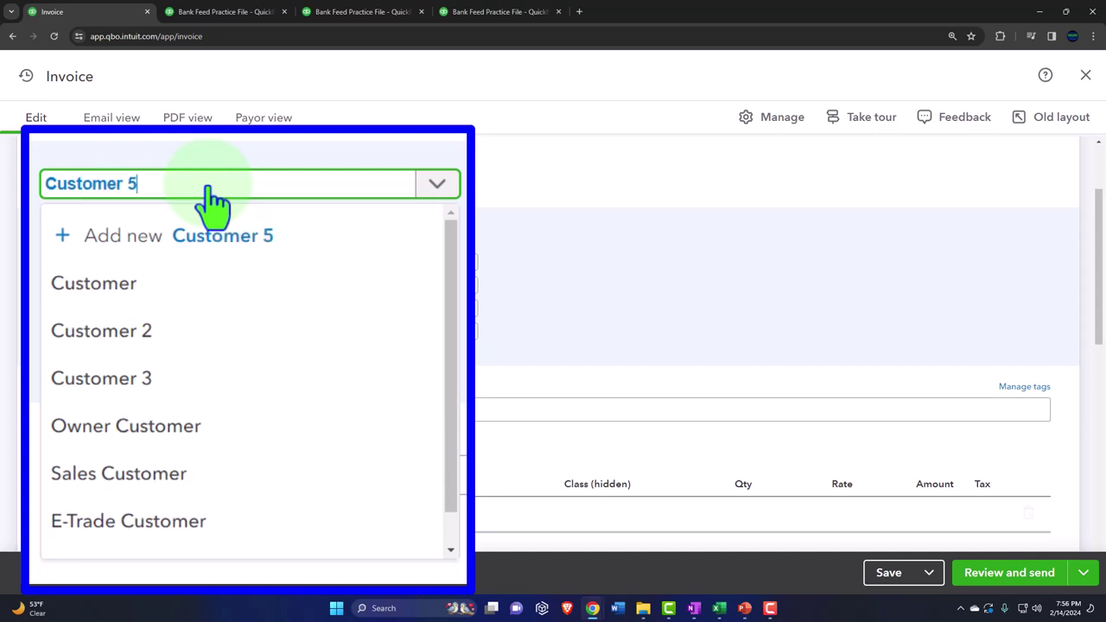
key("Tab")
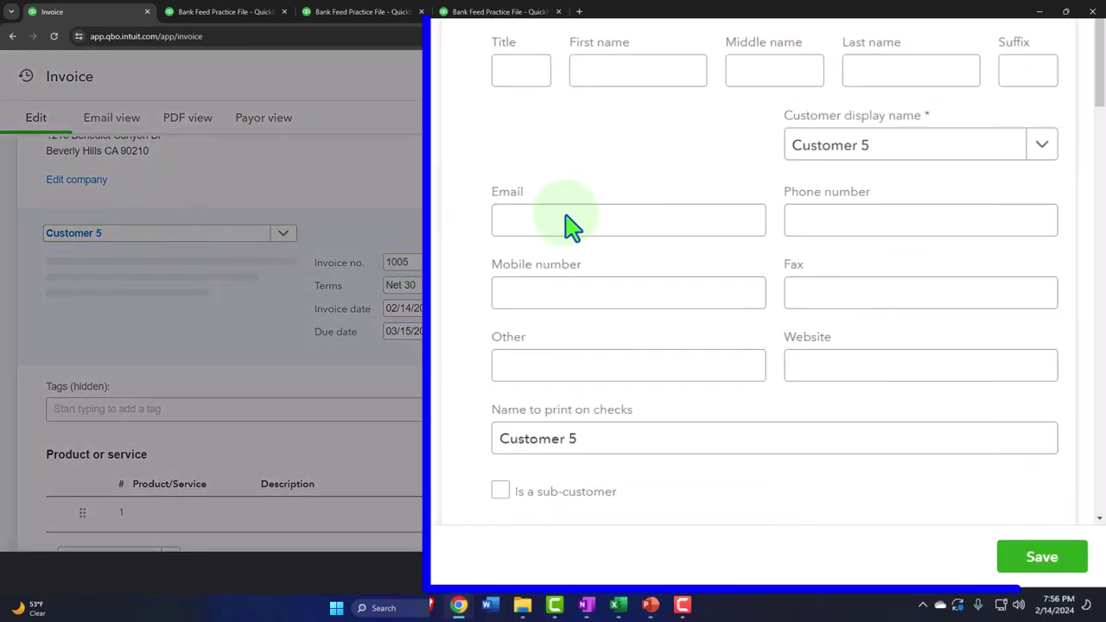
left_click(1042, 558)
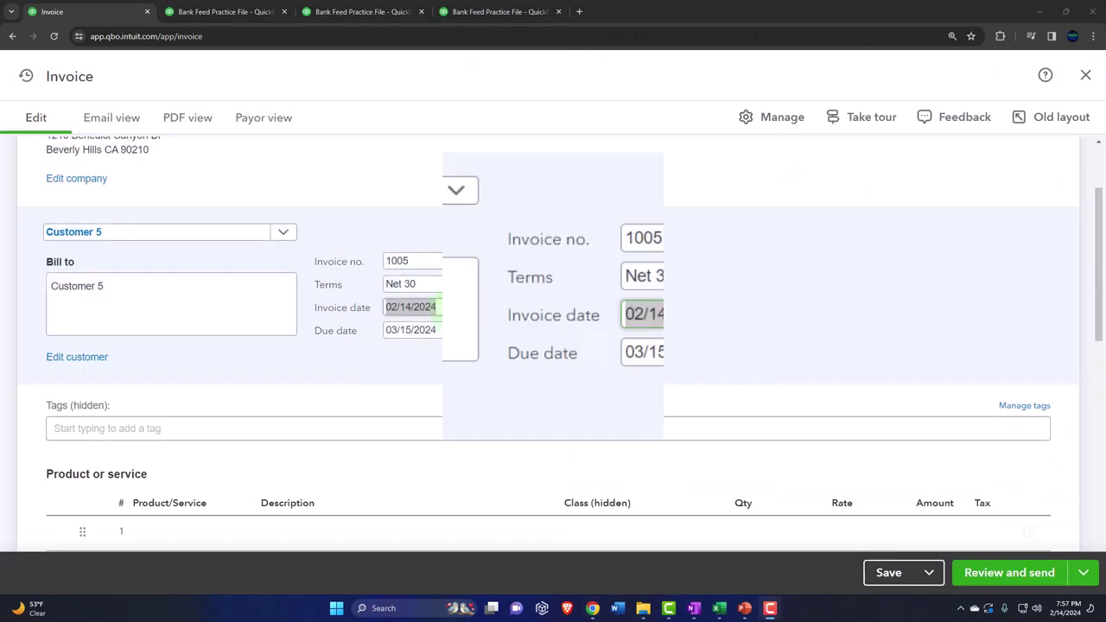
Set the invoice date to 03/01/2024 and accept the matching due date of 03/31/2024
type("03/01/2024")
key("Tab")
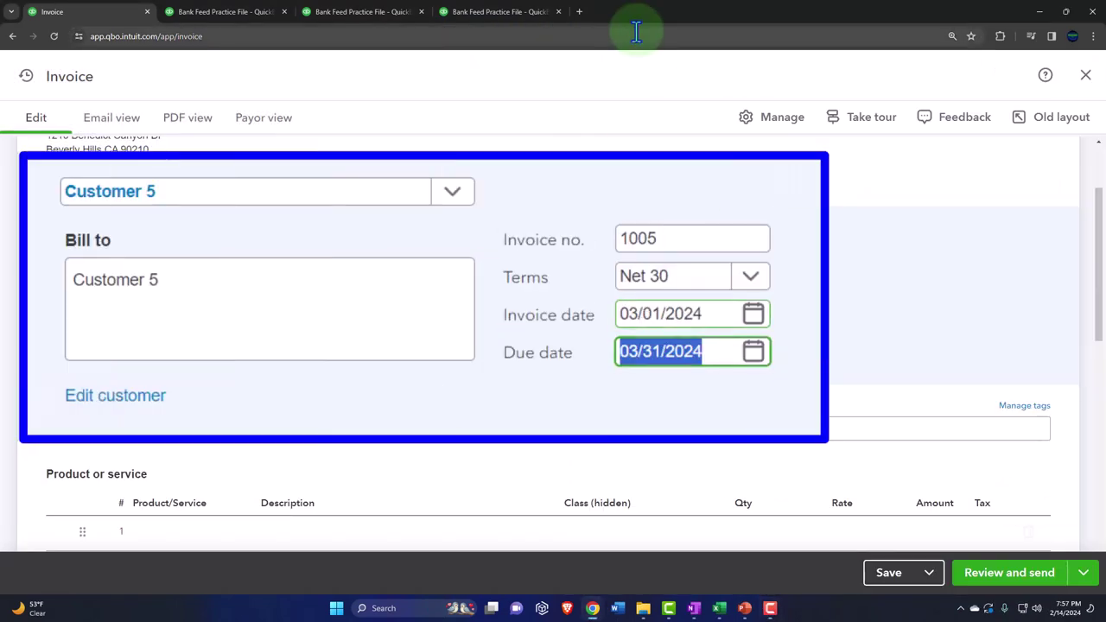
scroll(585, 222, "down", 3)
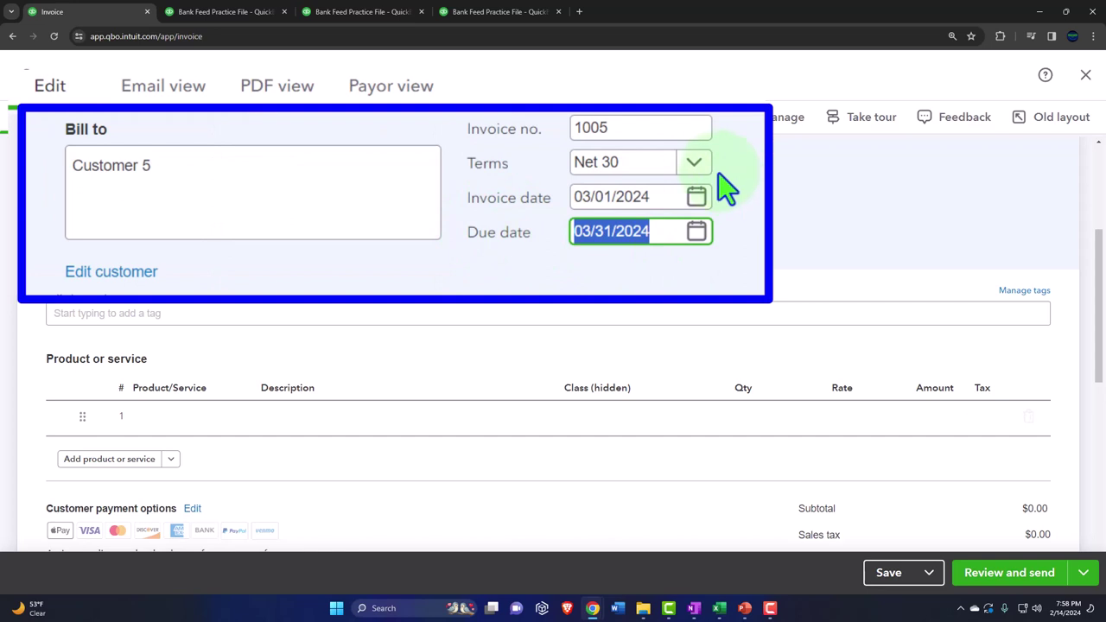
key("Tab")
key("Tab")
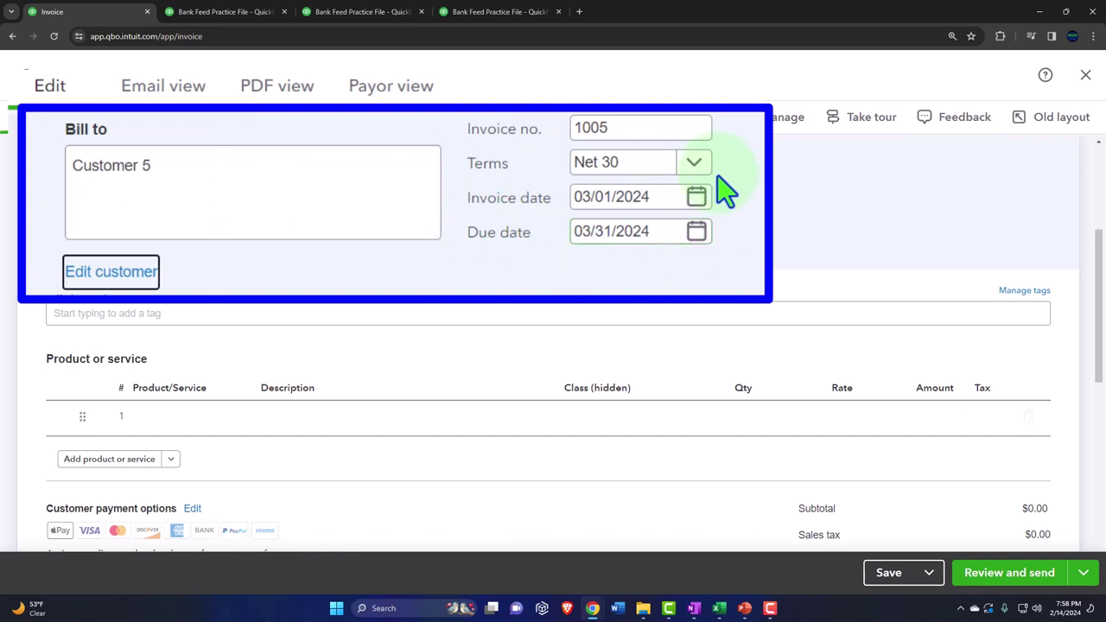
Add Inventory Item Sales Tax 1 as the invoice's first product line, accepting its default quantity, rate and taxable setting
scroll(482, 185, "down", 1)
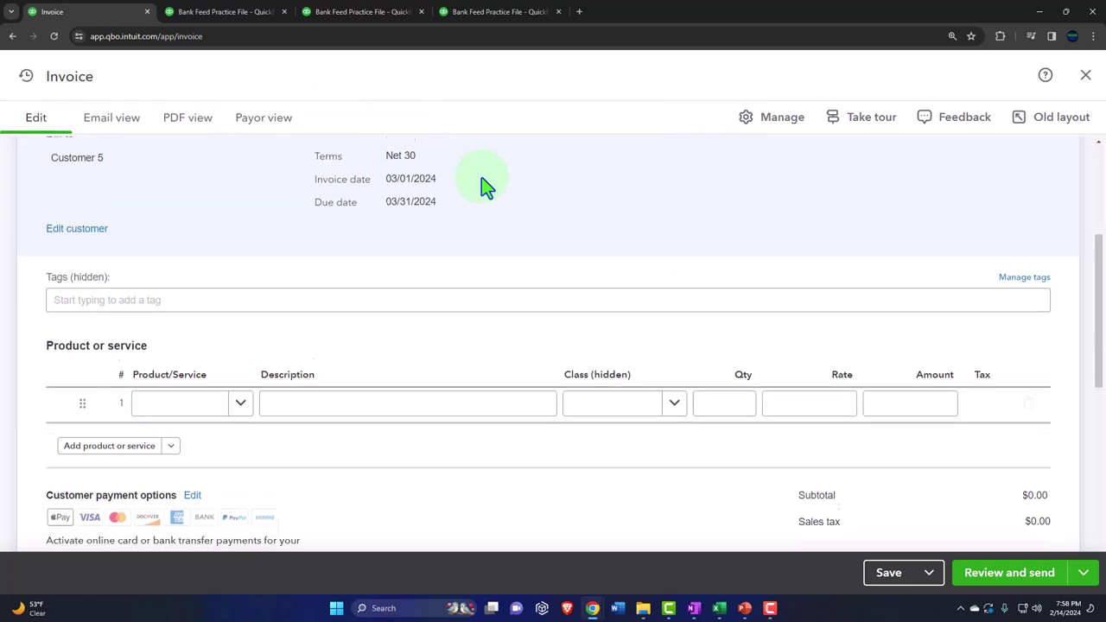
left_click(245, 365)
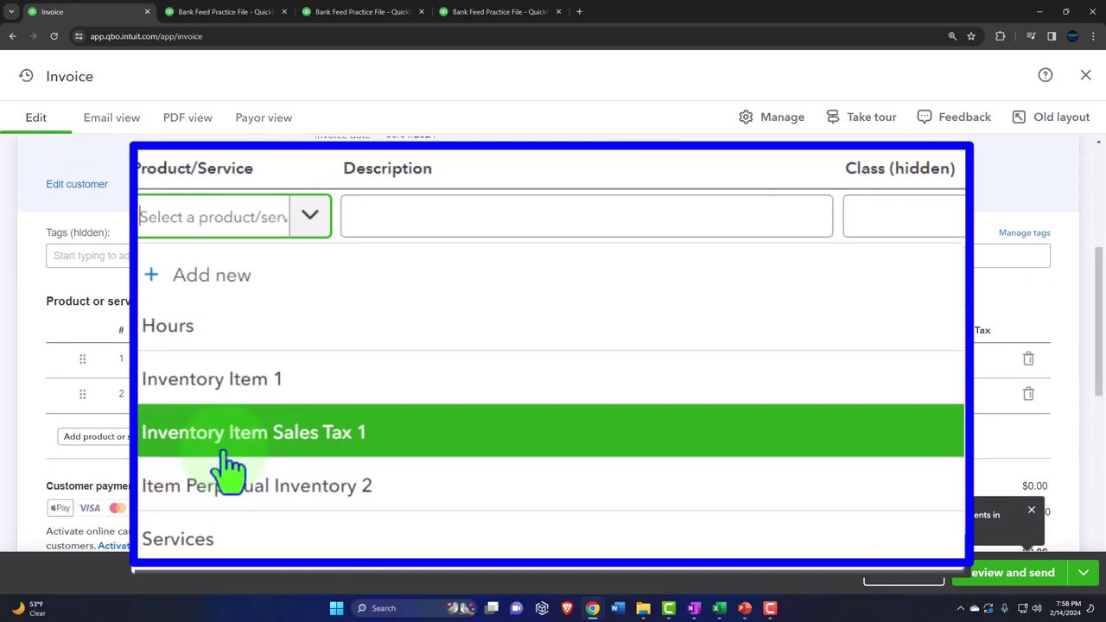
left_click(266, 451)
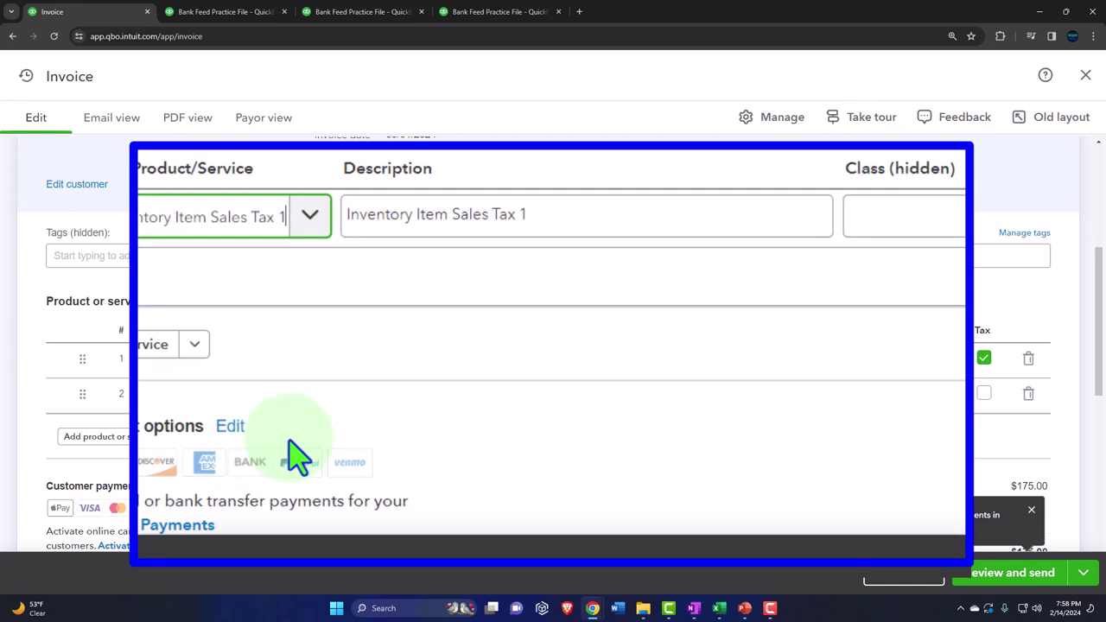
key("Tab")
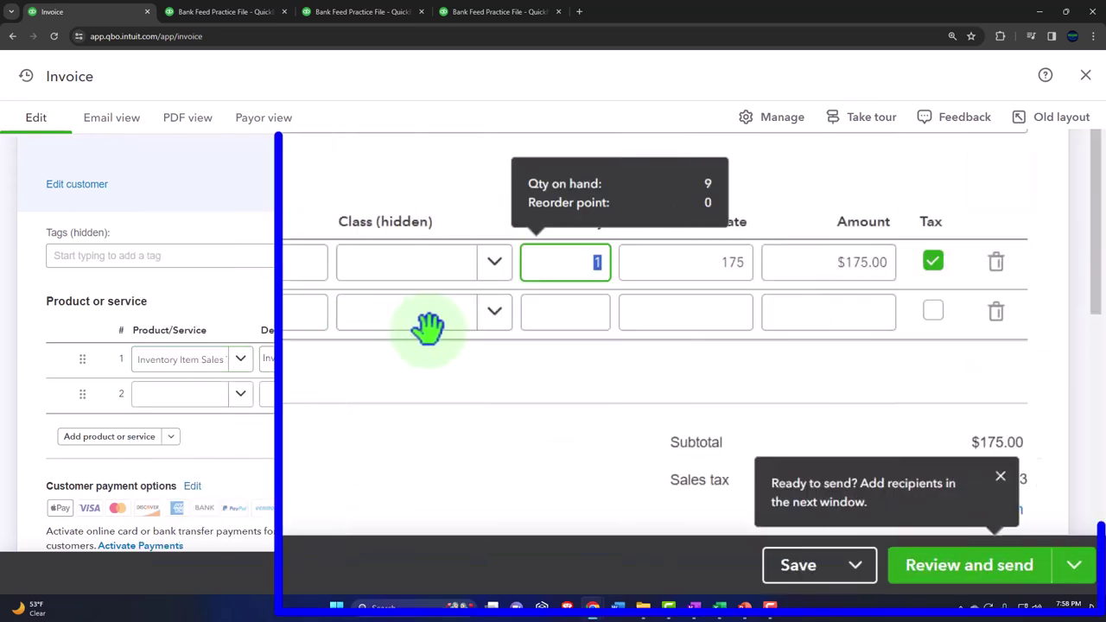
key("Tab")
key("Tab")
key("Tab")
key("Tab")
key("Tab")
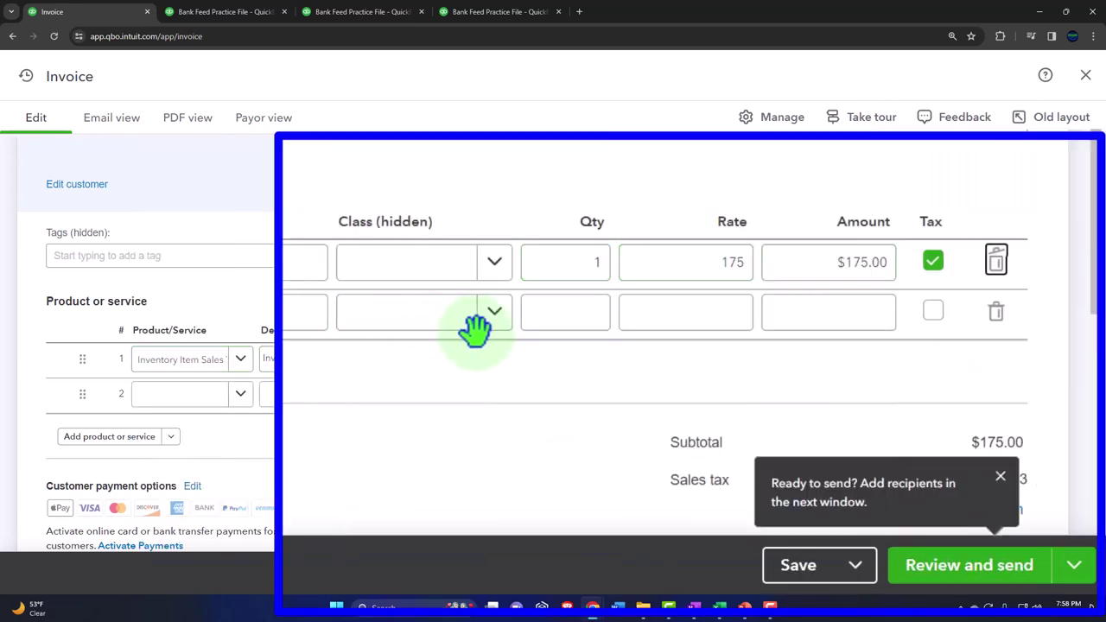
scroll(662, 419, "down", 3)
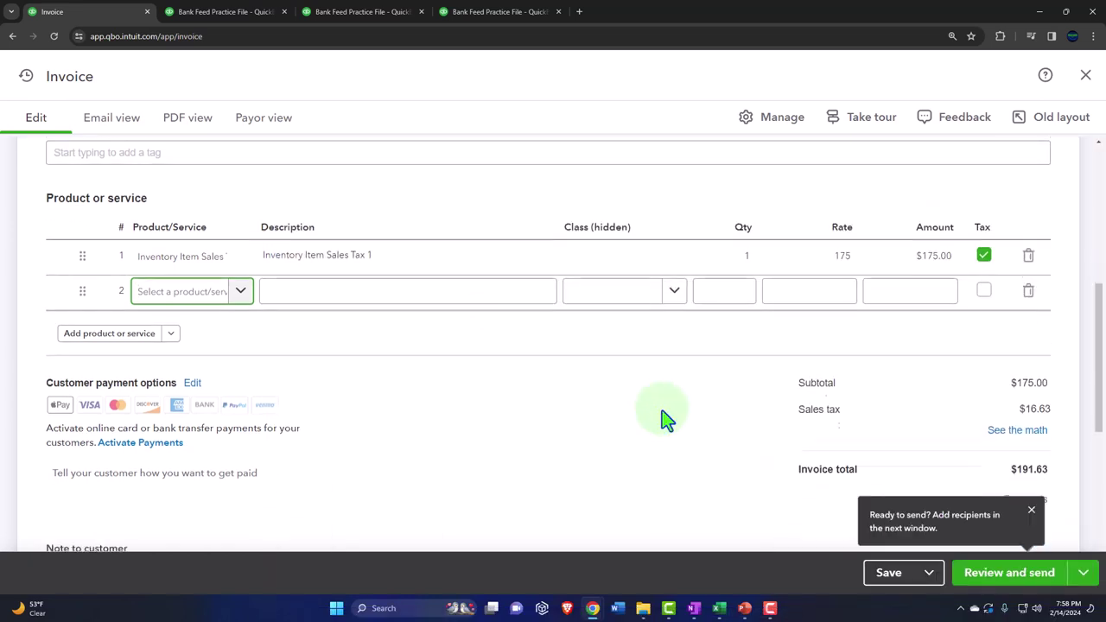
left_click(582, 358)
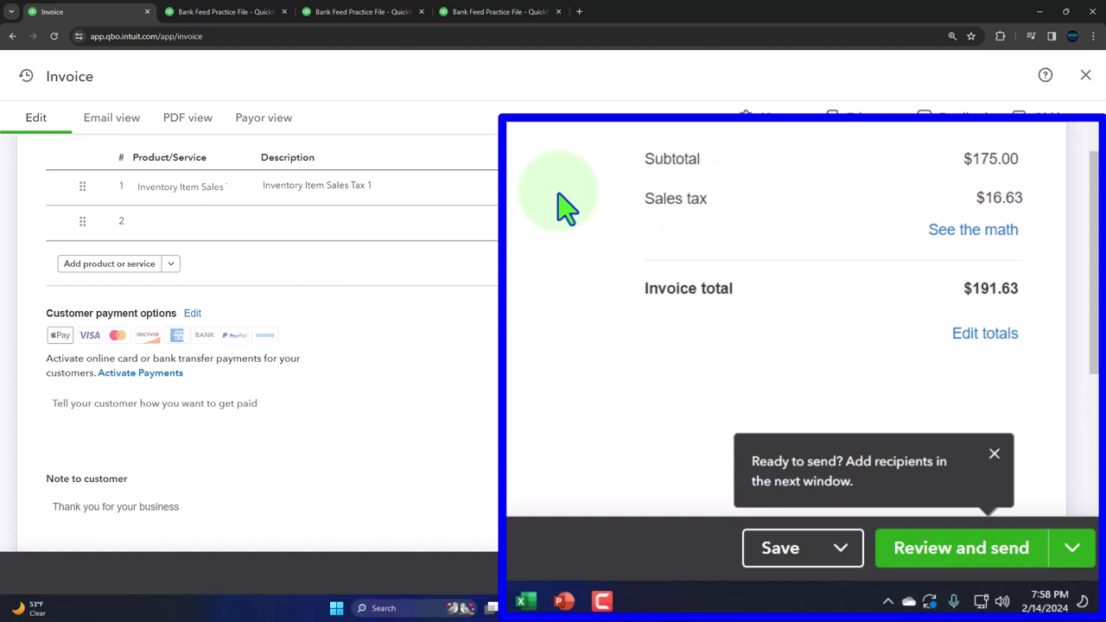
Change the invoice's sales tax rate to CA Sales Tax (5%) and dismiss the sending tip
left_click(971, 232)
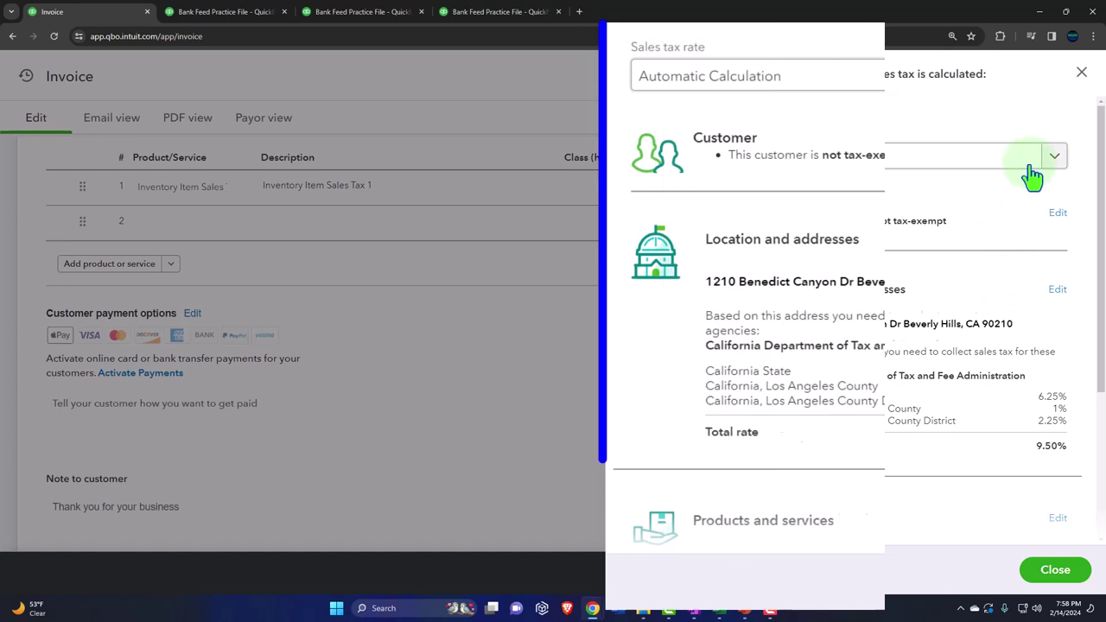
left_click(1041, 157)
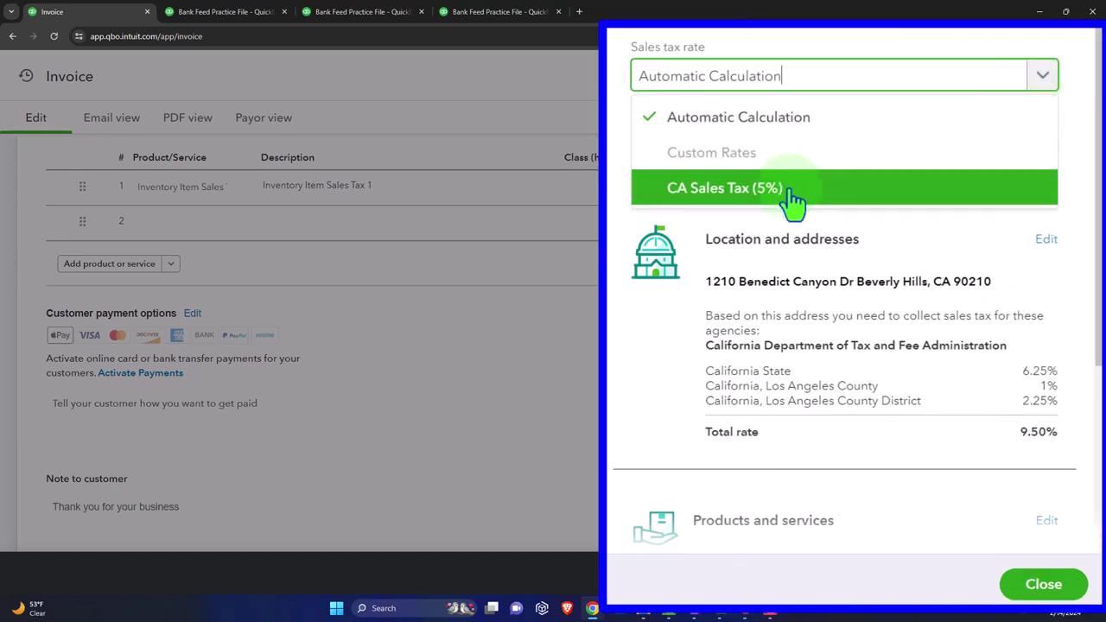
left_click(709, 203)
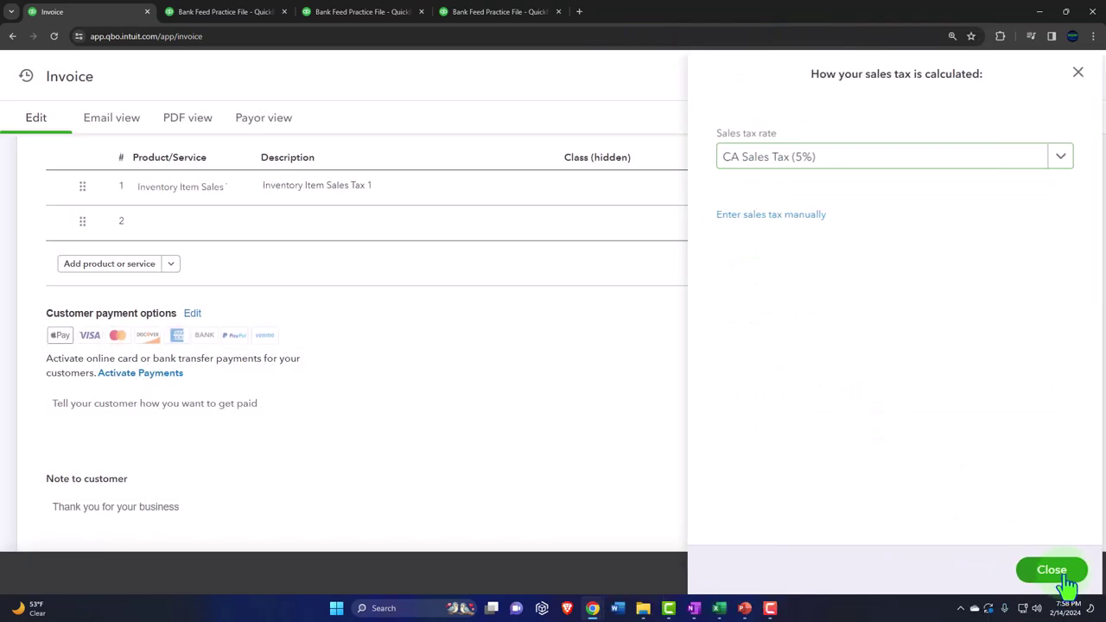
left_click(1063, 573)
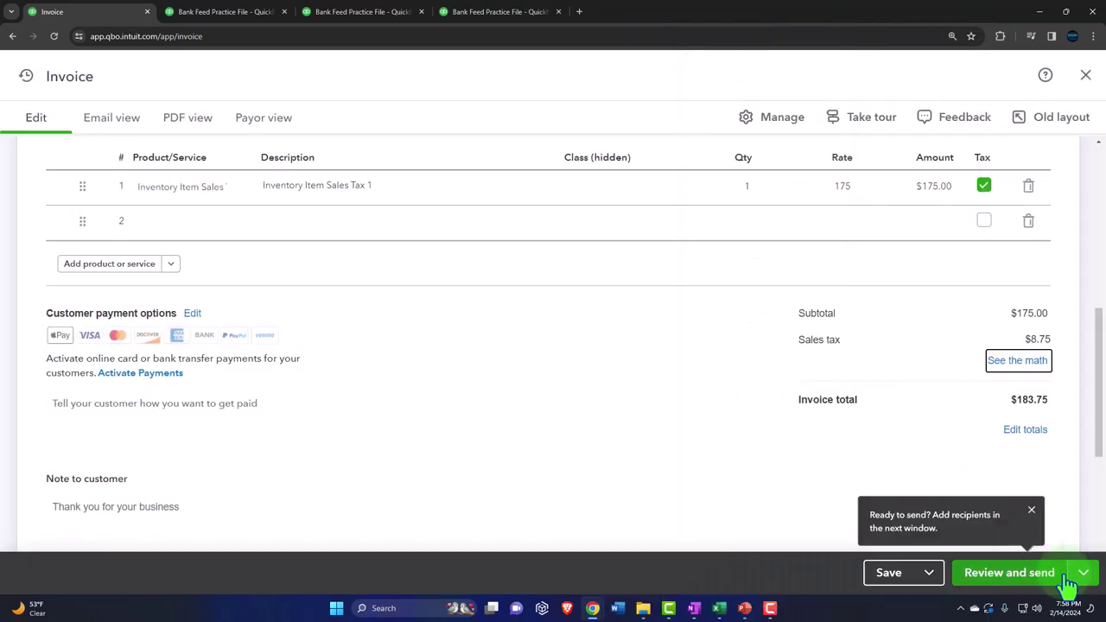
left_click(1033, 511)
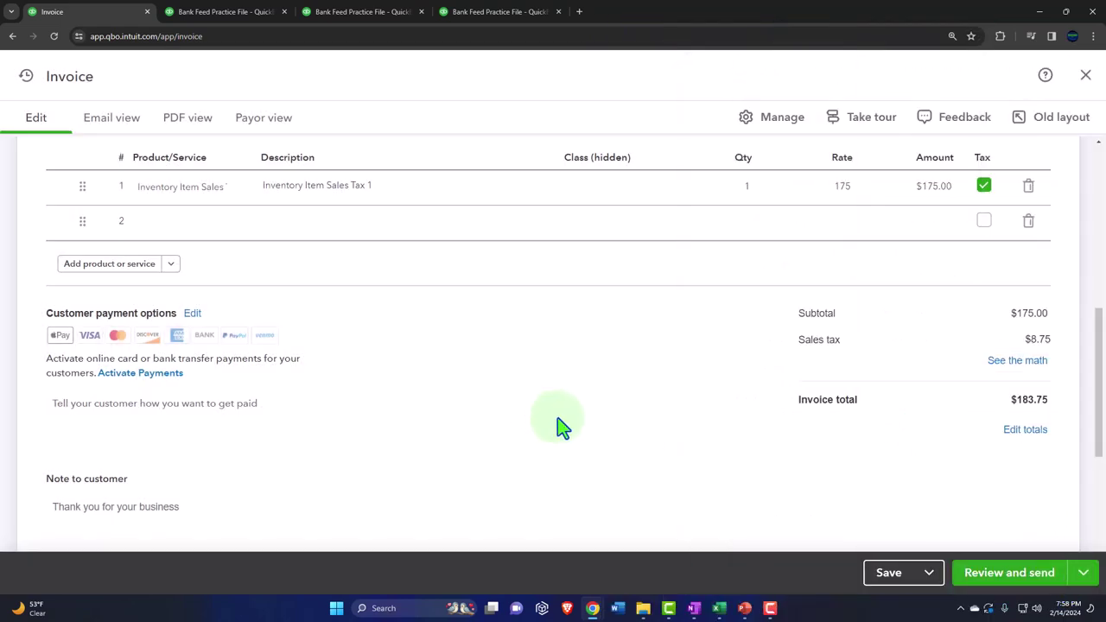
Review the invoice's customer details, dates, product line, sales tax and total
scroll(489, 441, "up", 1)
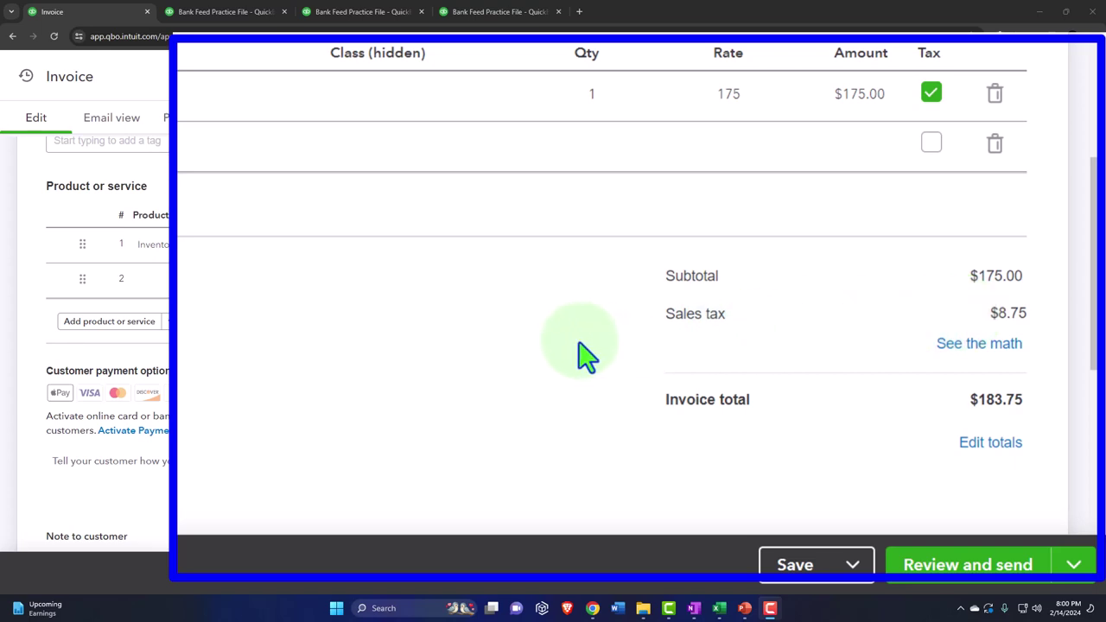
left_click(680, 99)
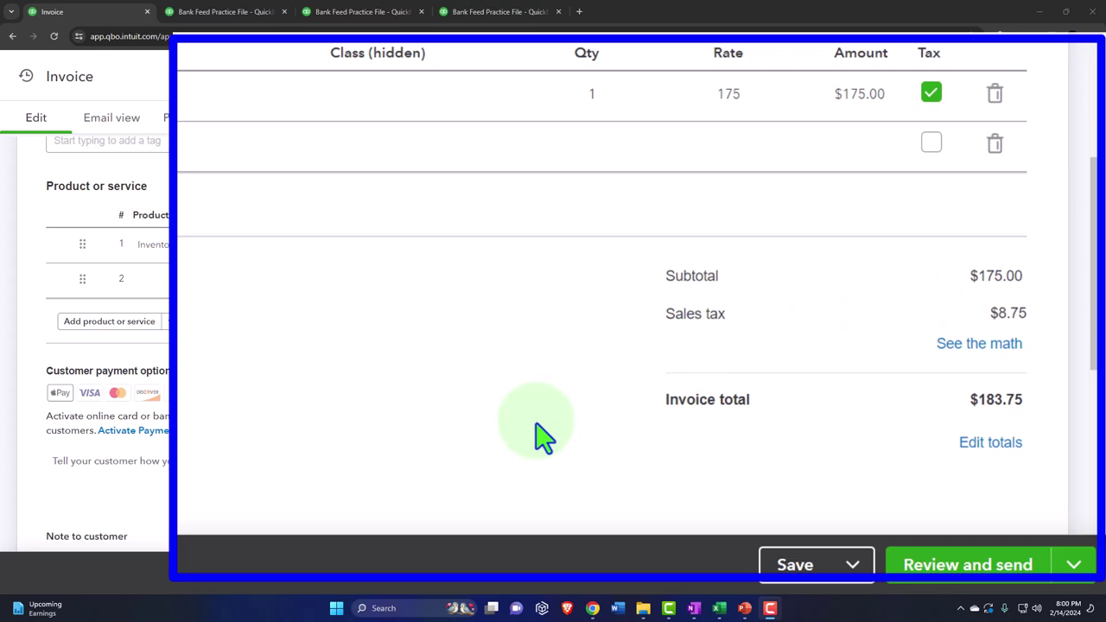
scroll(682, 475, "up", 5)
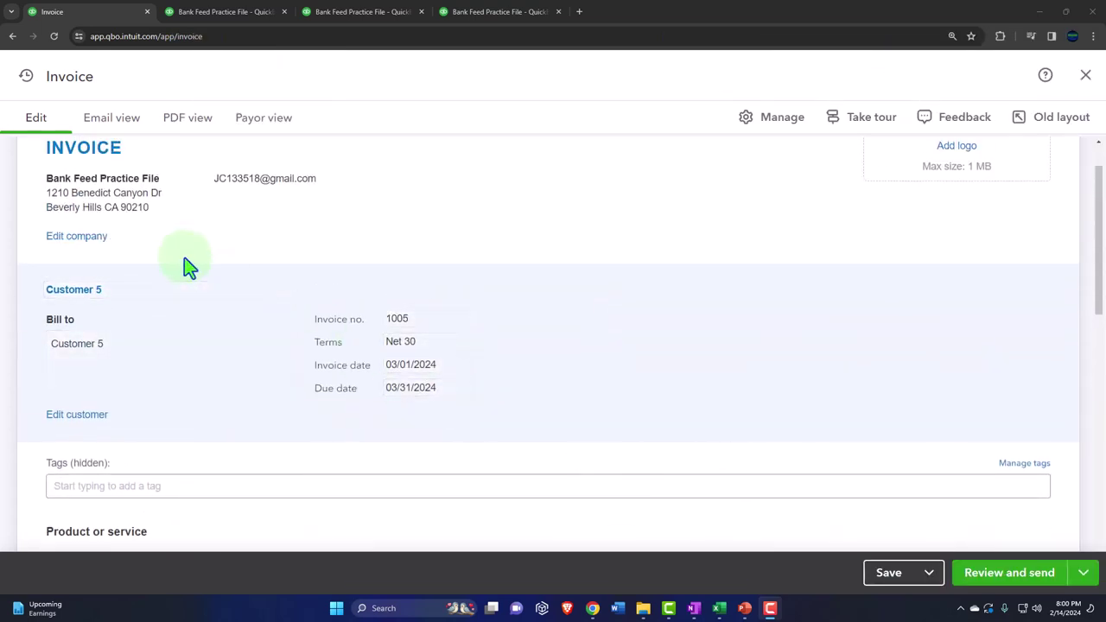
scroll(184, 258, "down", 4)
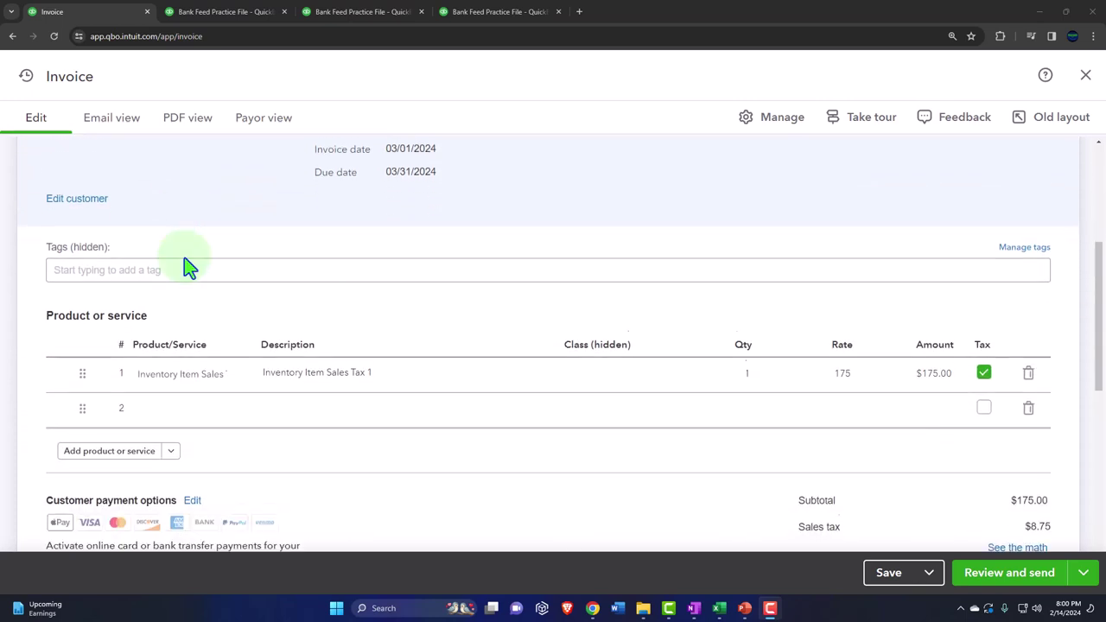
left_click(185, 309)
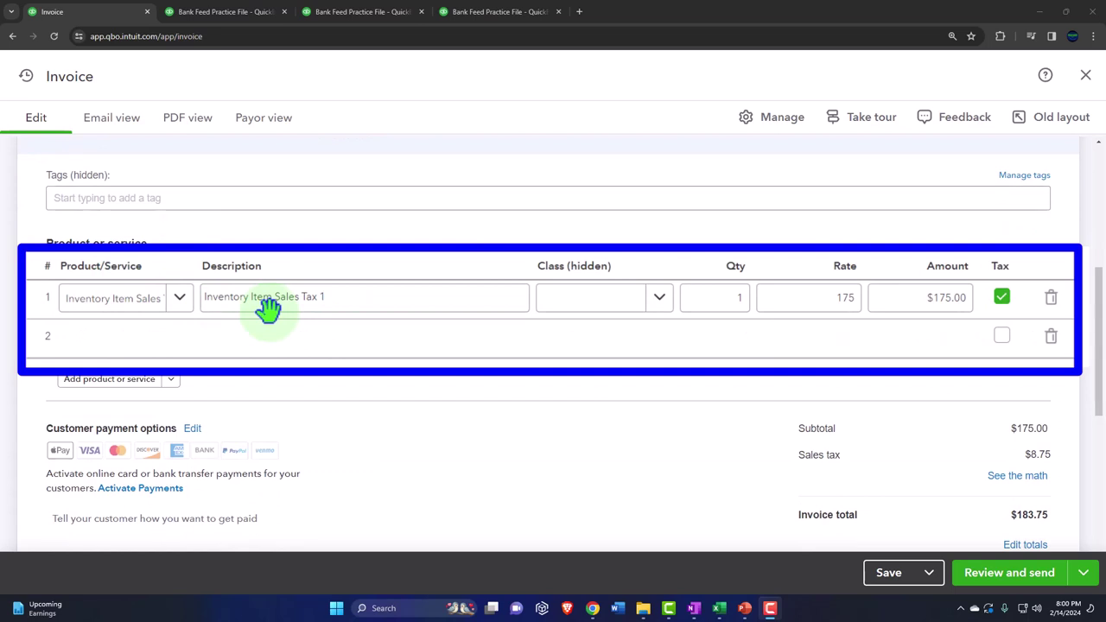
left_click(444, 346)
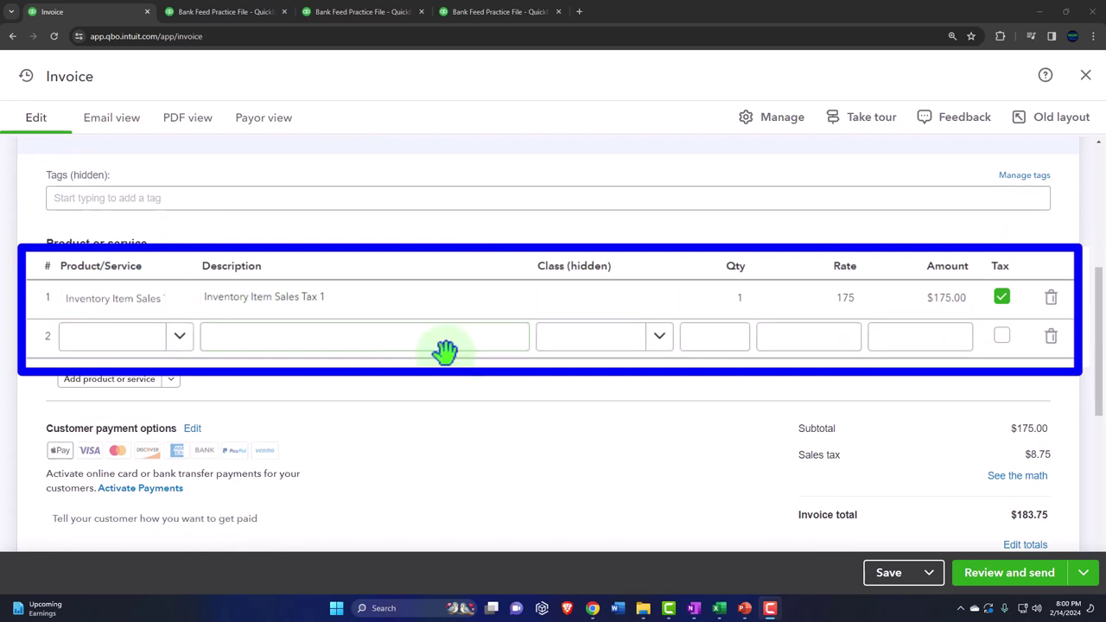
scroll(446, 350, "down", 1)
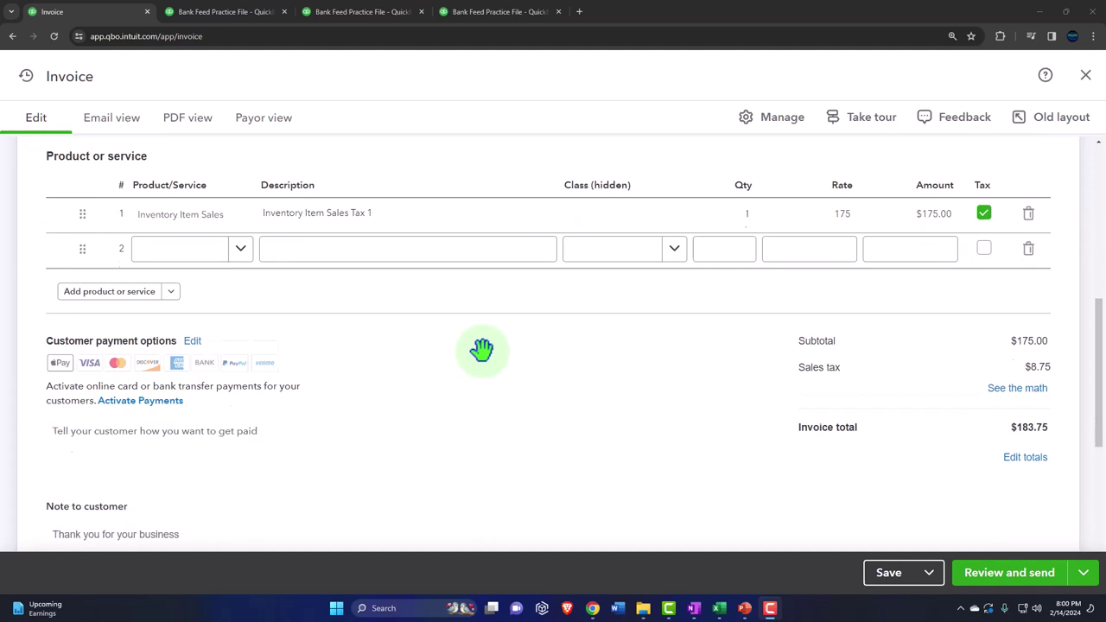
Save and close the Customer 5 invoice without sending it
left_click(1061, 531)
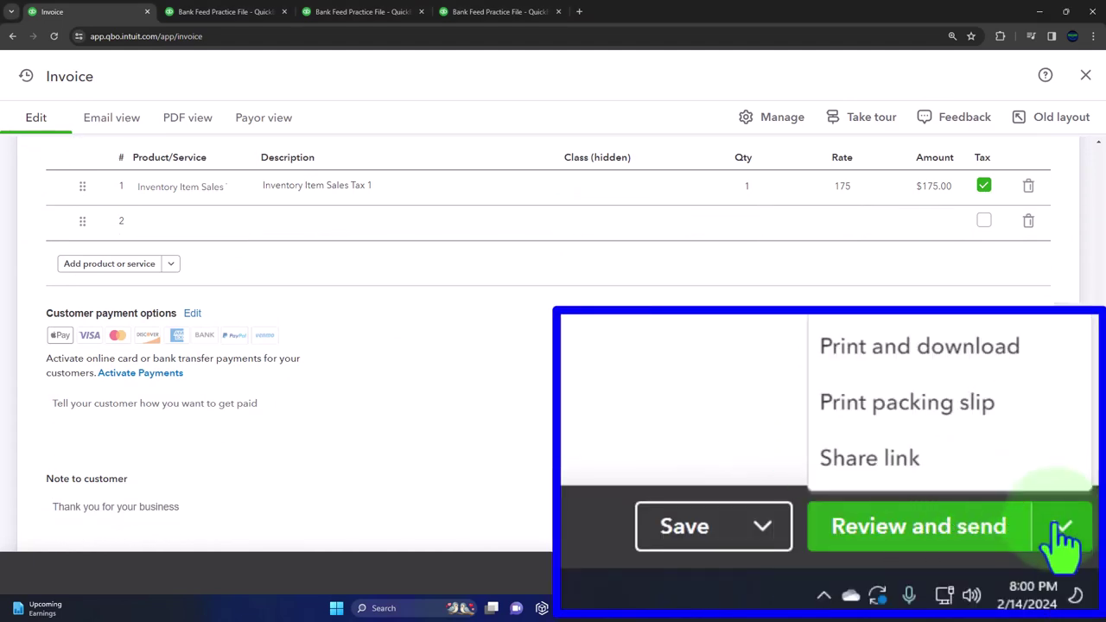
left_click(761, 525)
left_click(898, 540)
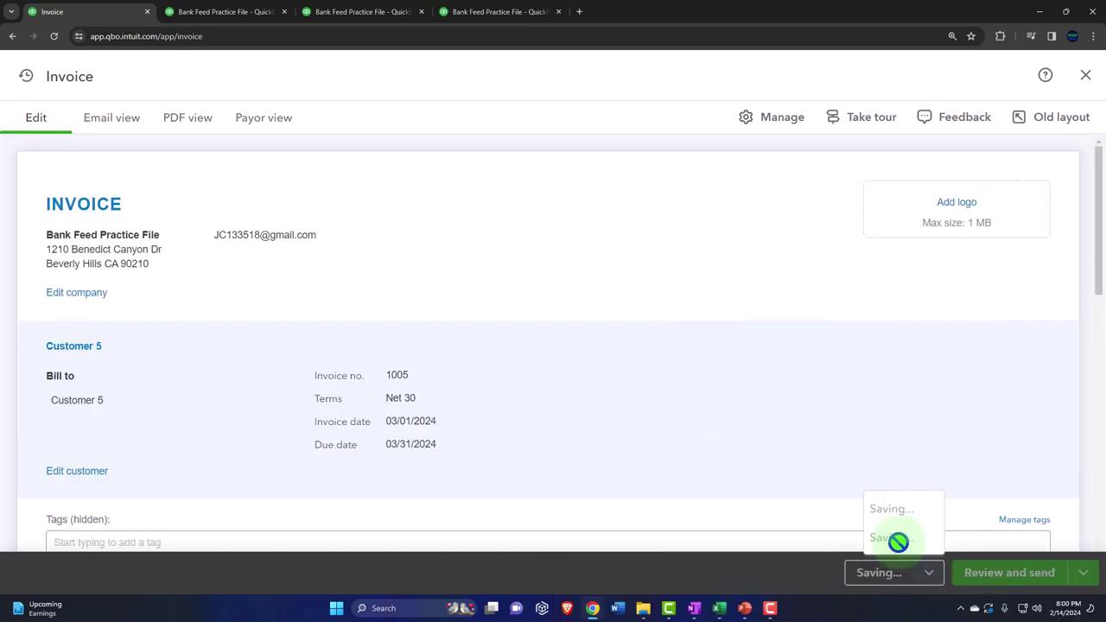
View the asset accounts on the January–February 2024 Balance Sheet report
left_click(225, 11)
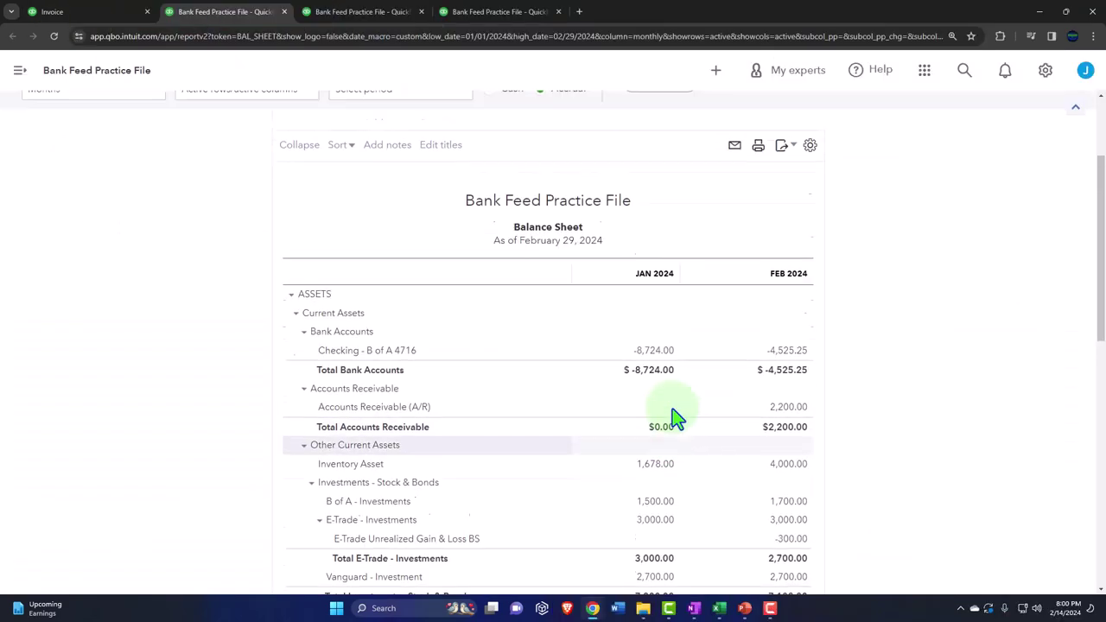
scroll(674, 415, "up", 2)
scroll(682, 346, "down", 2)
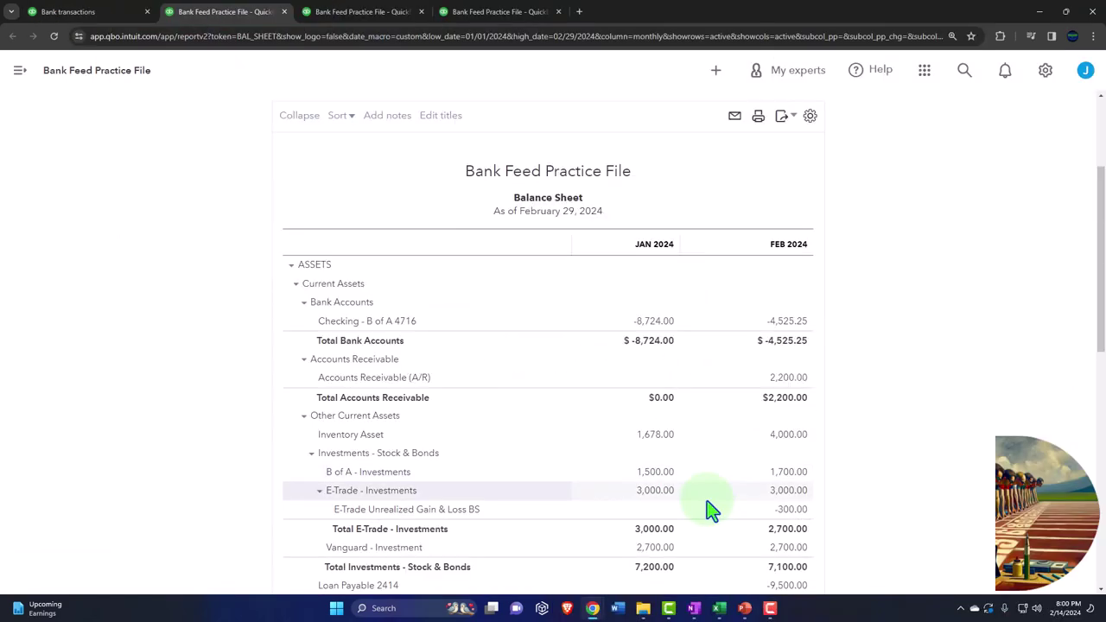
Set the Balance Sheet's end date to 03/31/2024 and run the report to show the March column
key("ctrl+plus")
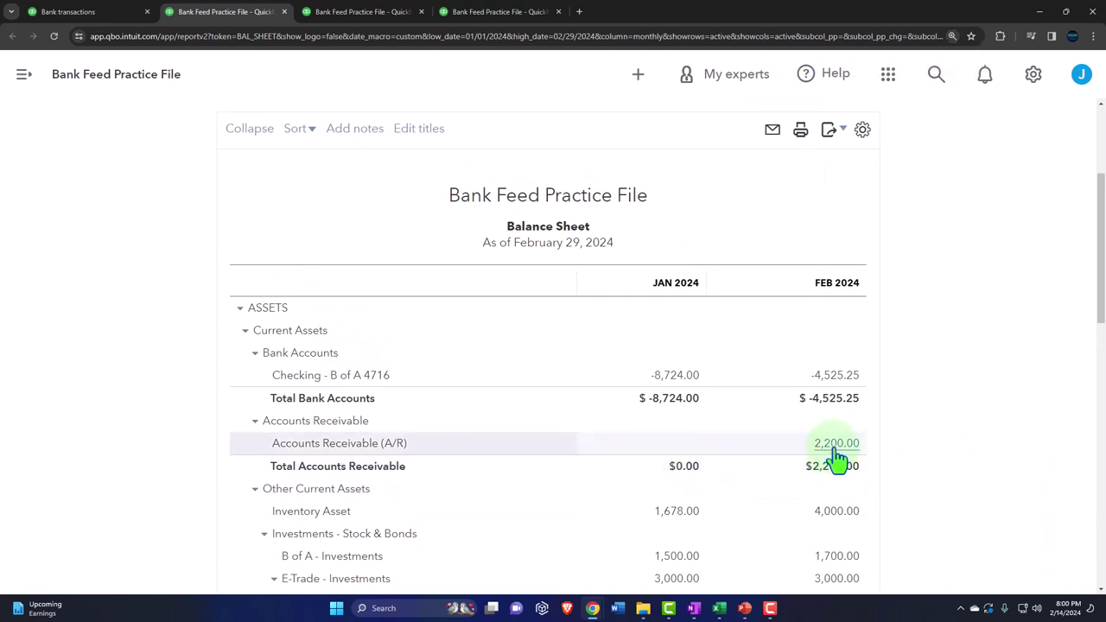
scroll(639, 452, "up", 3)
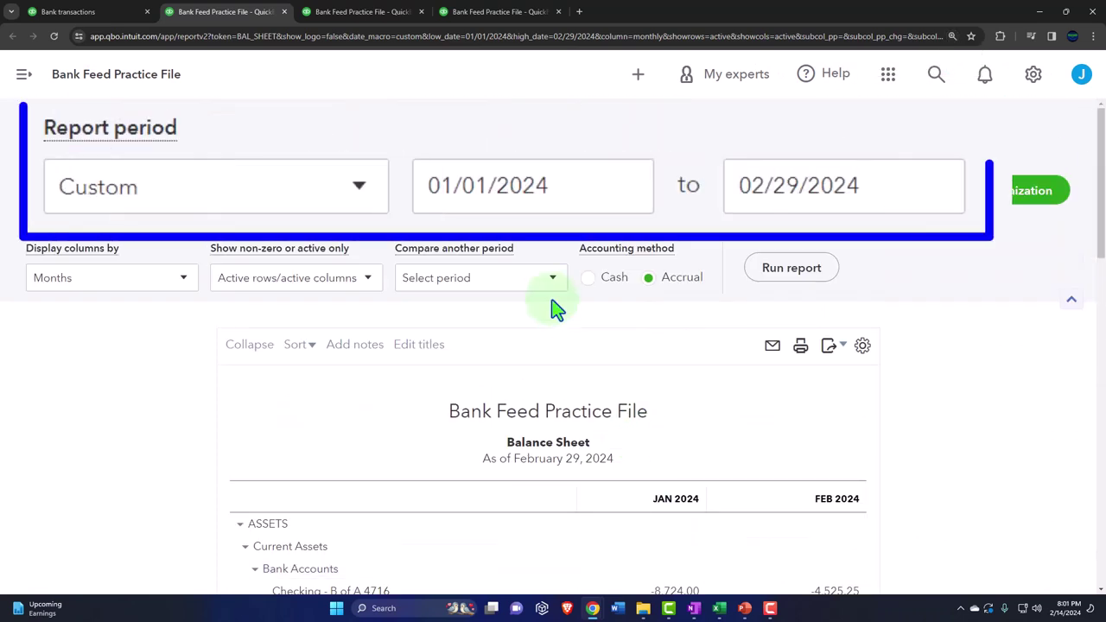
left_click(899, 177)
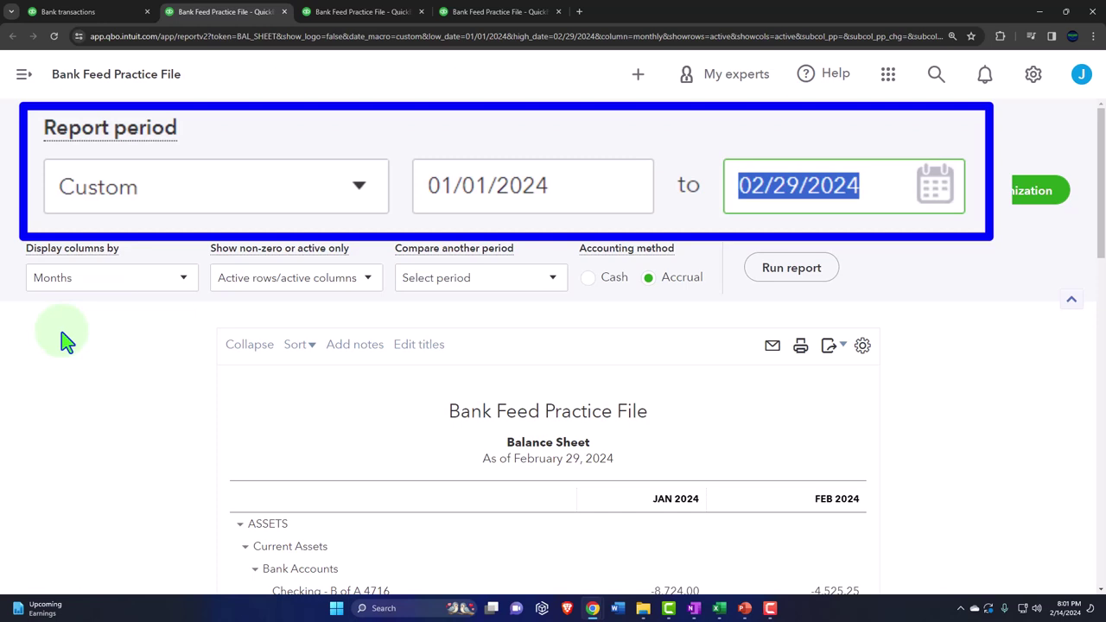
type("03312")
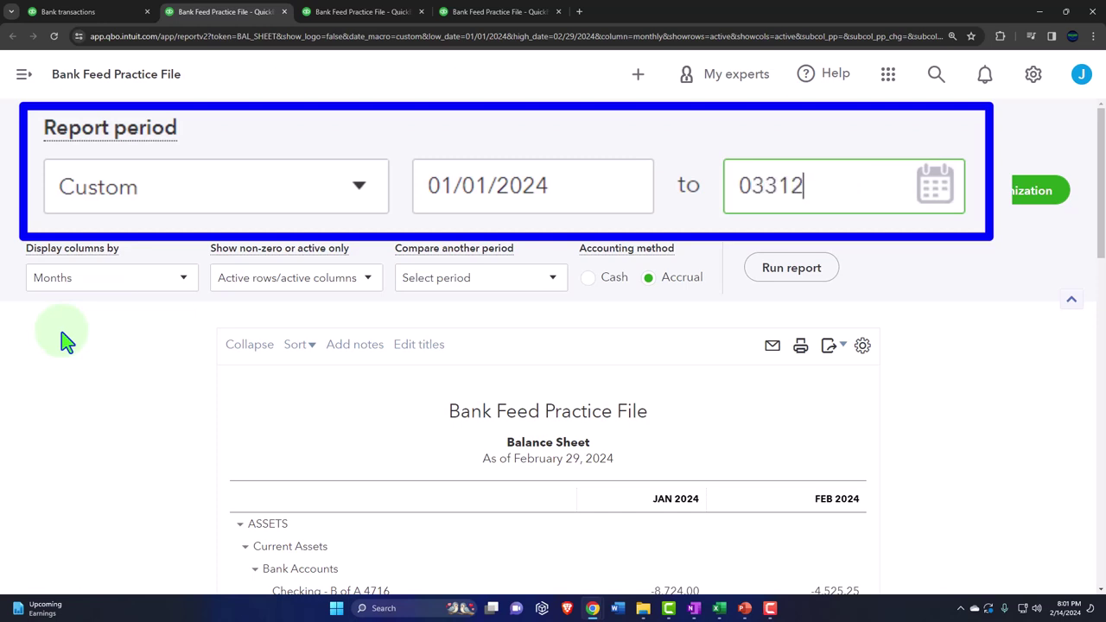
type("4")
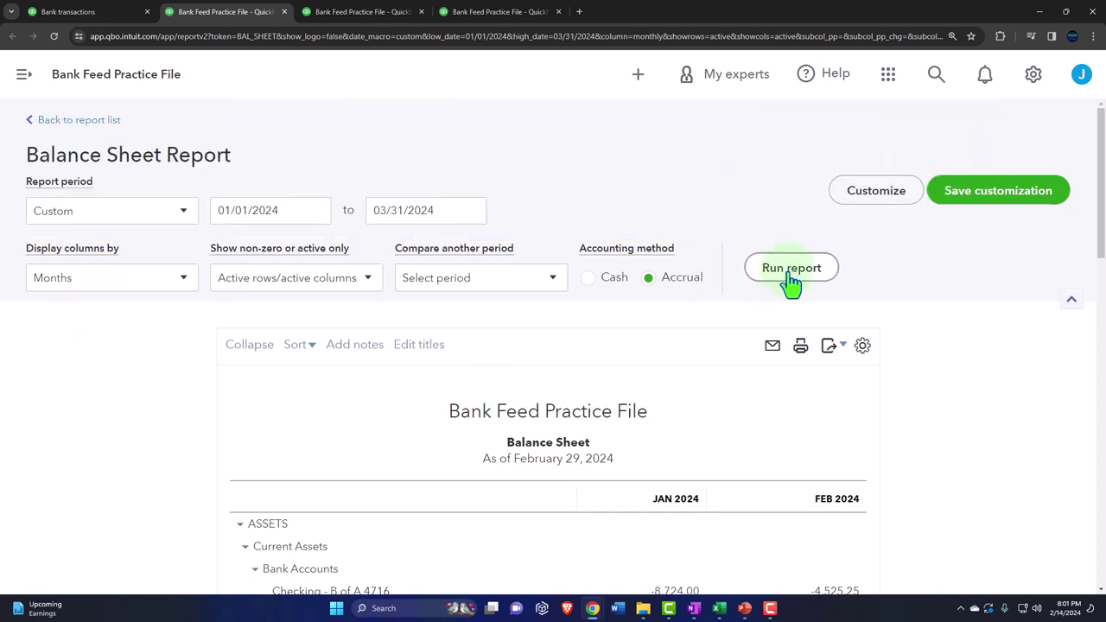
left_click(788, 275)
scroll(950, 337, "down", 3)
scroll(946, 324, "down", 1)
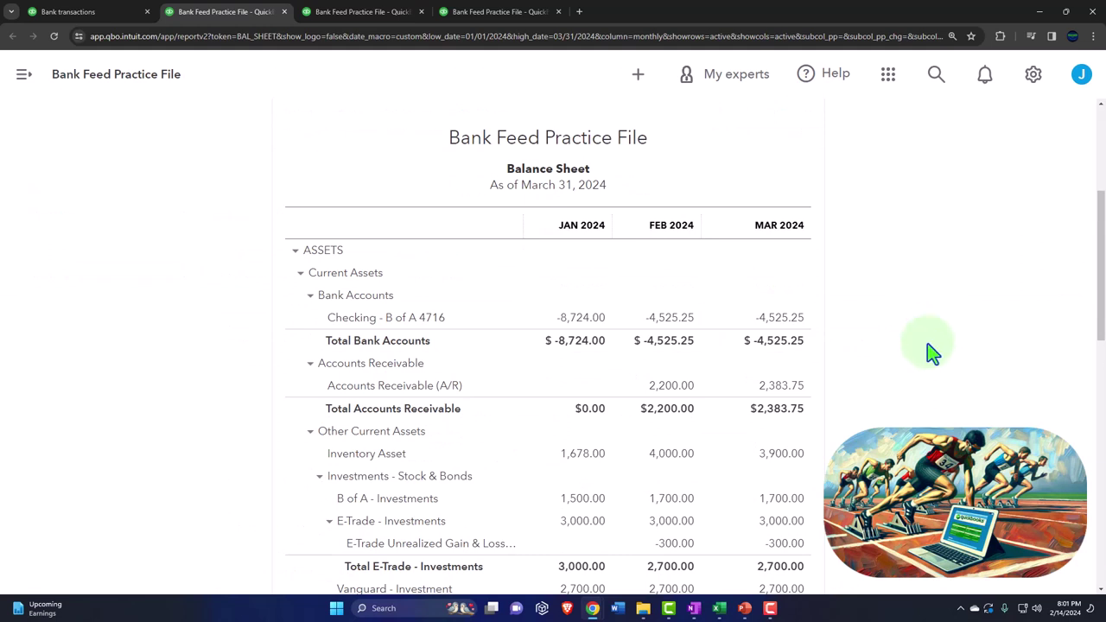
Drill into the March Accounts Receivable balance, examine its transactions, and return to the Balance Sheet
left_click(782, 387)
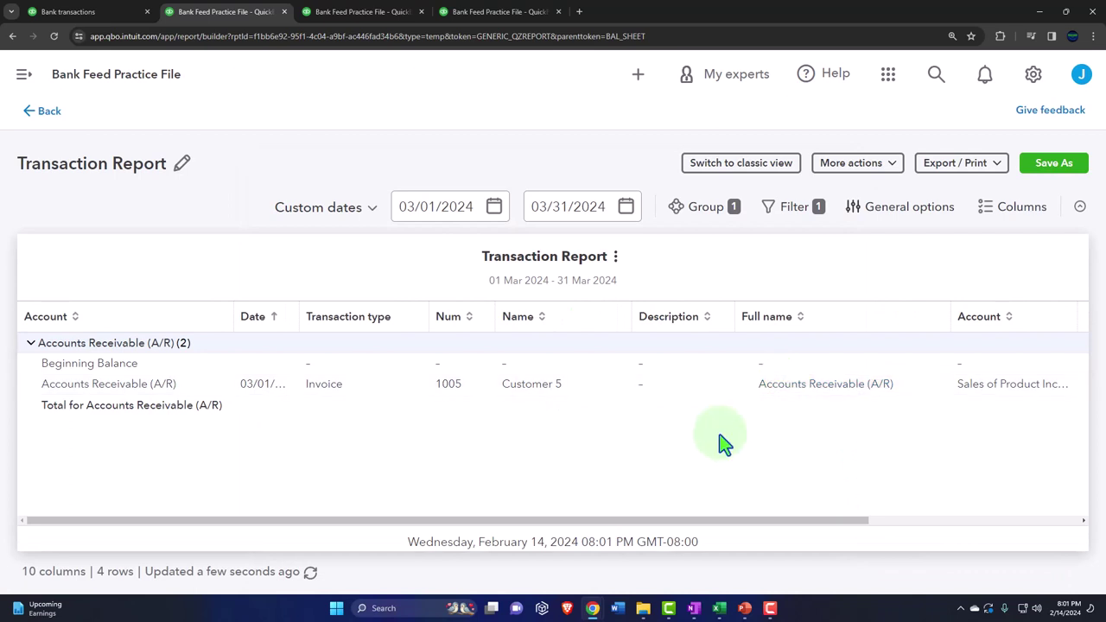
key("ctrl+minus")
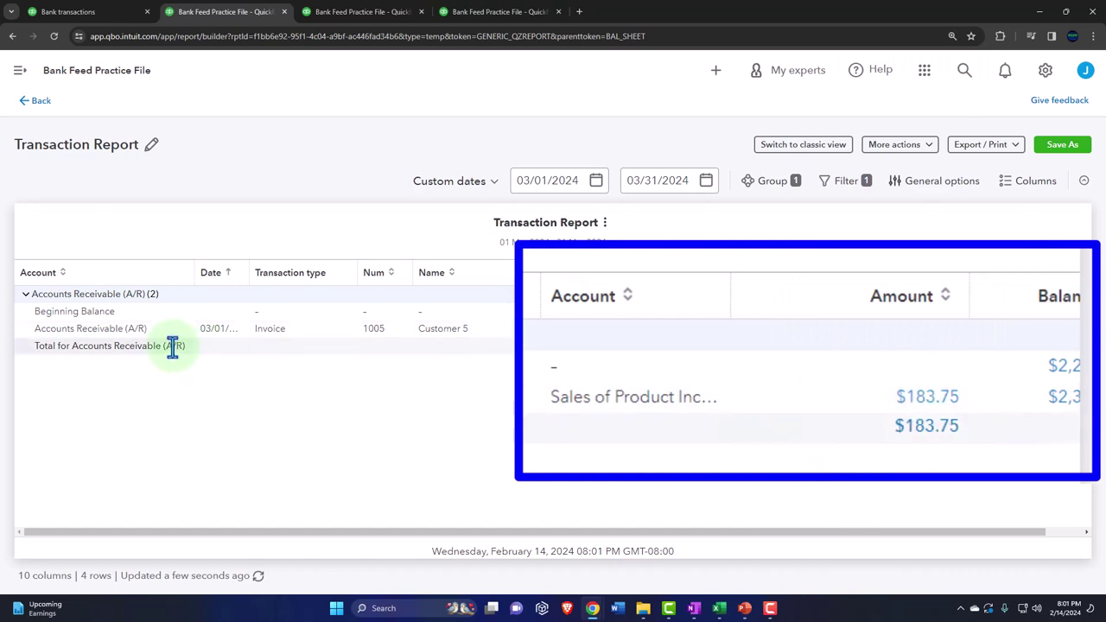
left_click(41, 103)
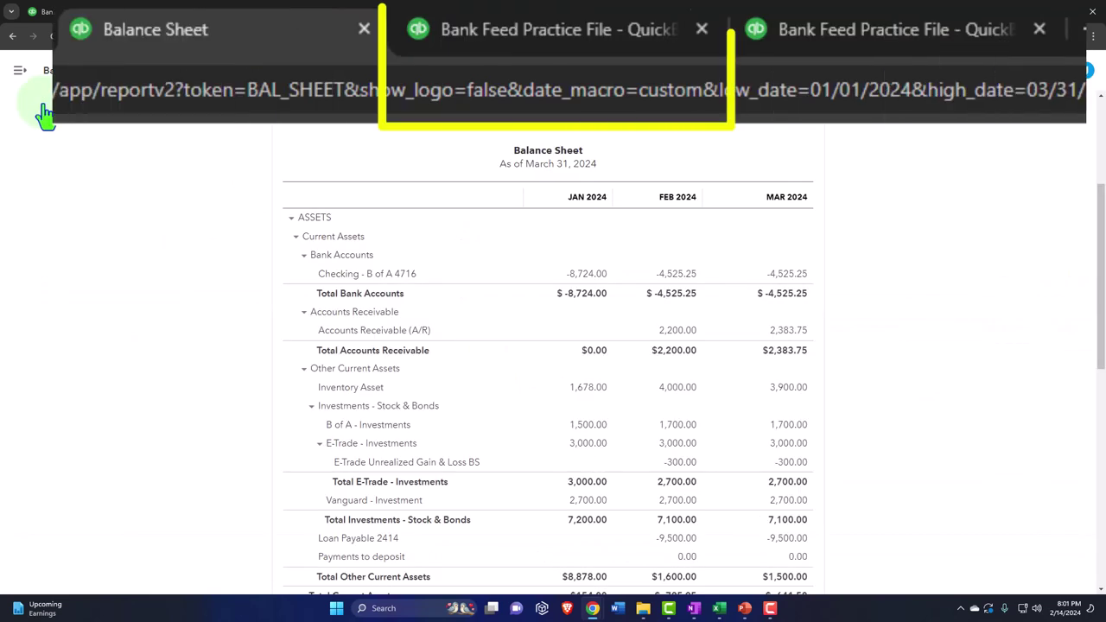
Set the Profit and Loss report's end date to 03/31/2024, run it, and view the March product income
left_click(362, 12)
scroll(383, 303, "up", 2)
left_click(358, 185)
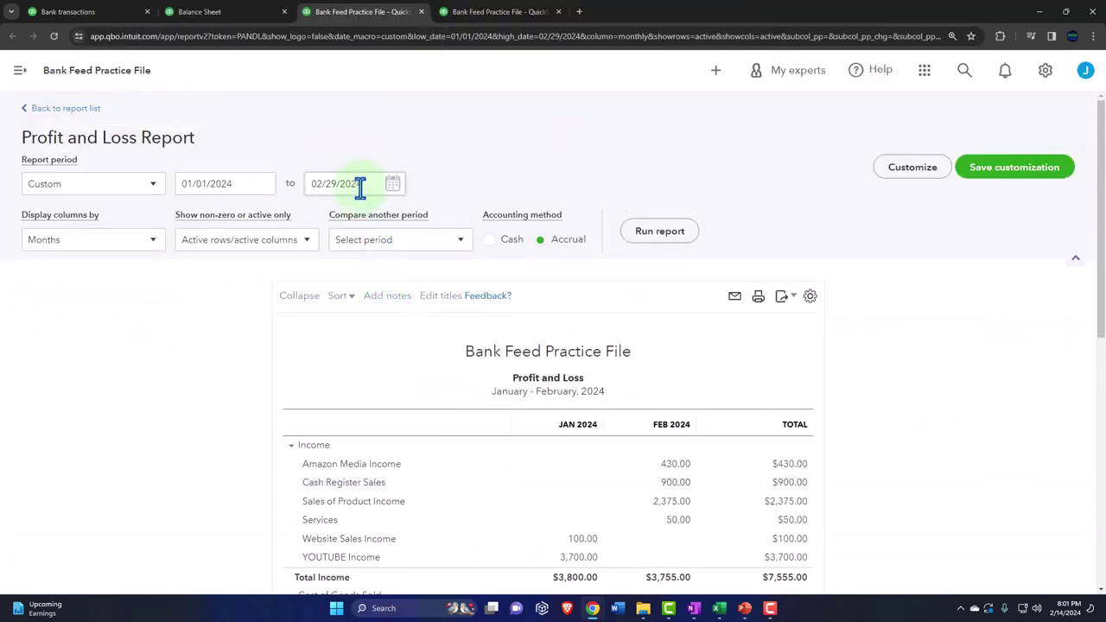
type("0331")
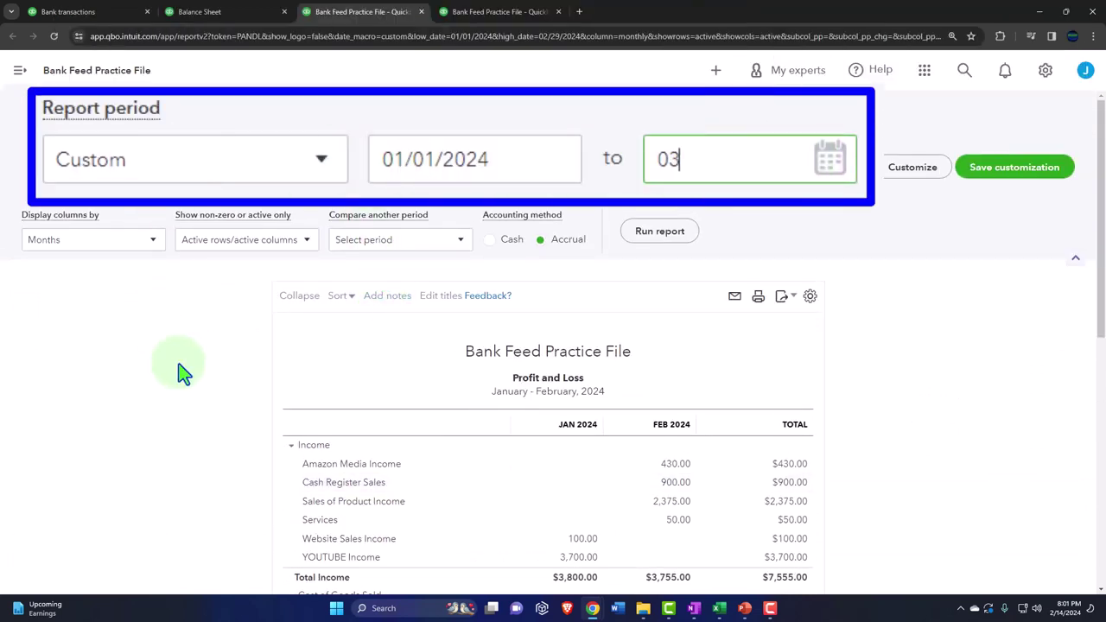
left_click(659, 232)
scroll(864, 281, "down", 2)
scroll(894, 295, "down", 1)
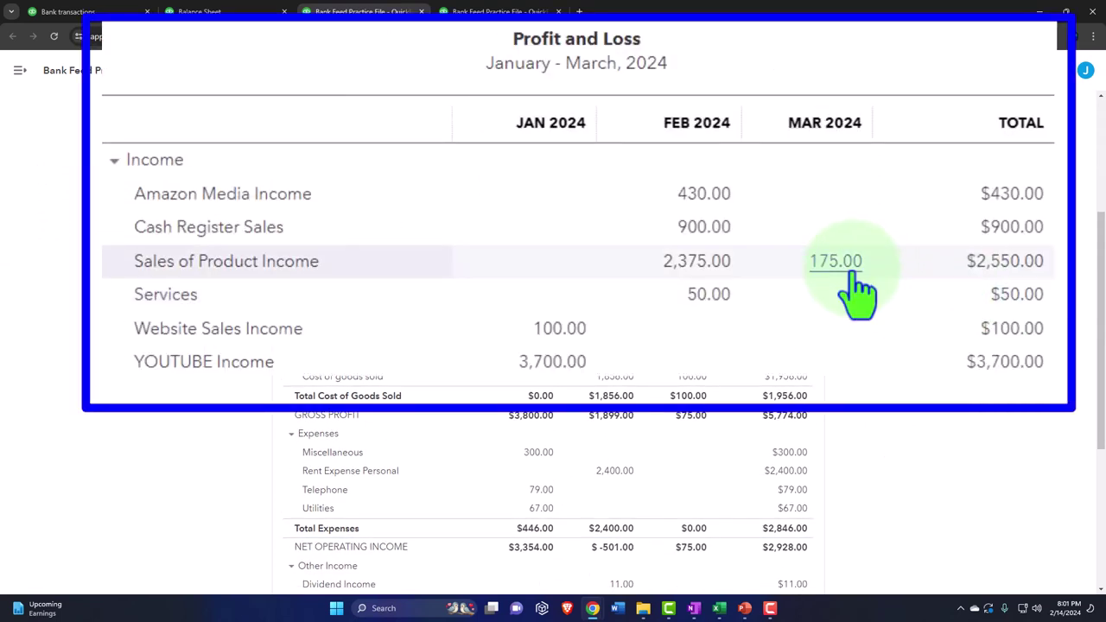
Check the March sales tax liability on the Balance Sheet, drill into March Inventory Asset transactions, and return to the report
left_click(200, 12)
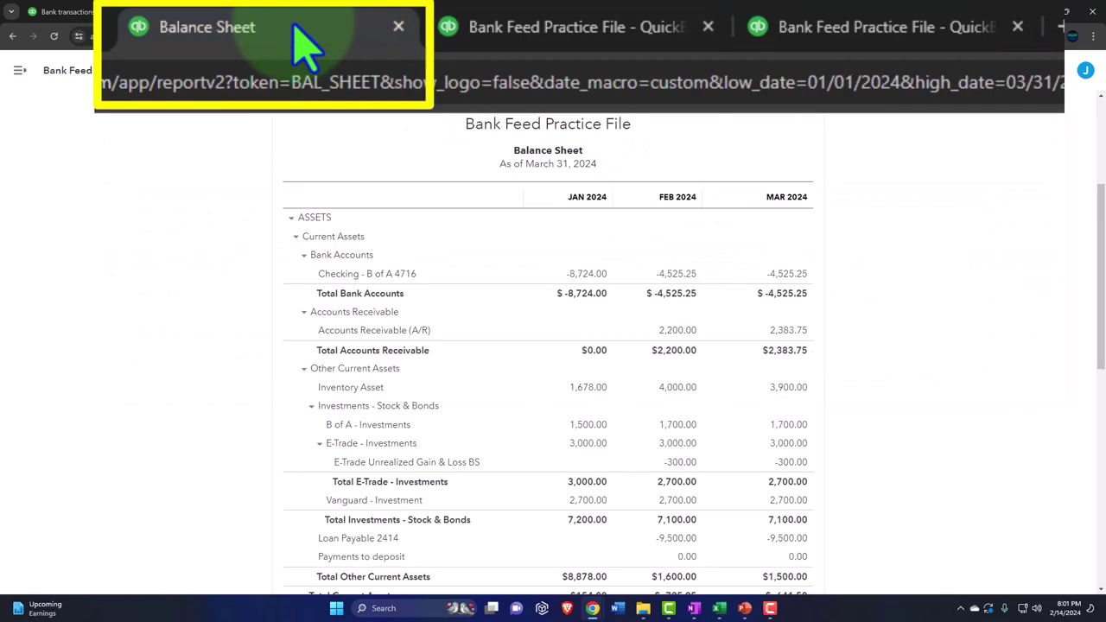
scroll(207, 350, "down", 5)
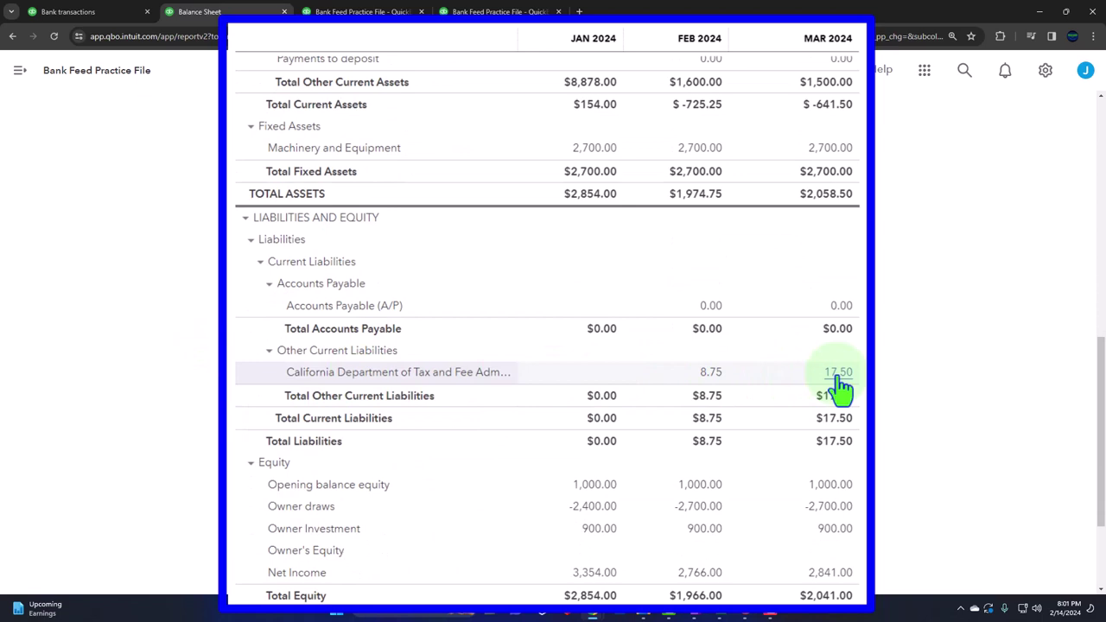
scroll(838, 389, "up", 8)
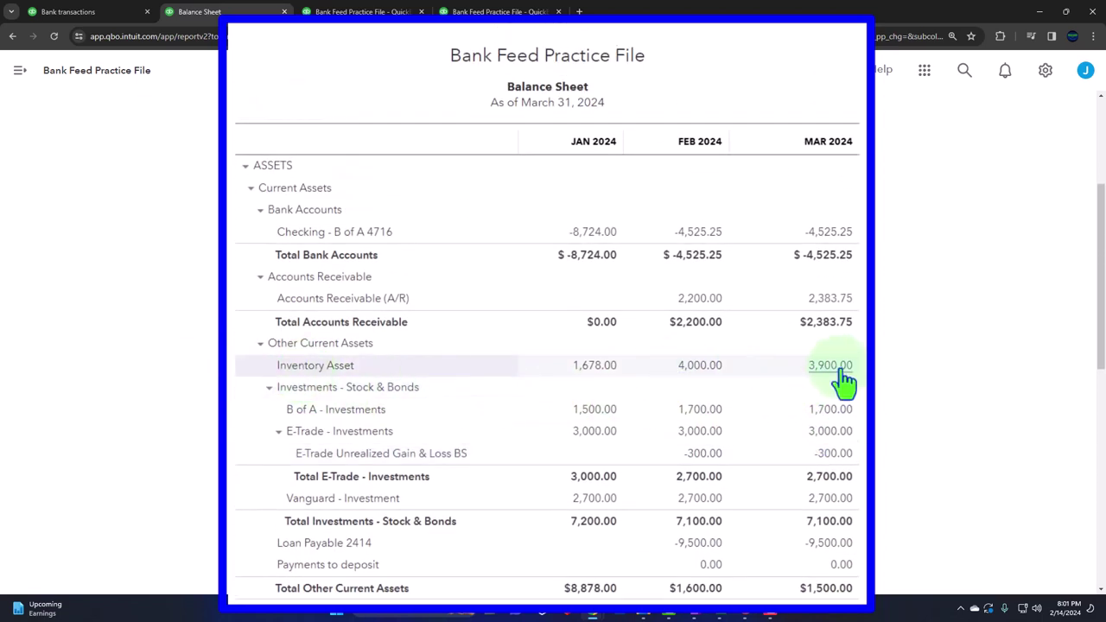
left_click(840, 374)
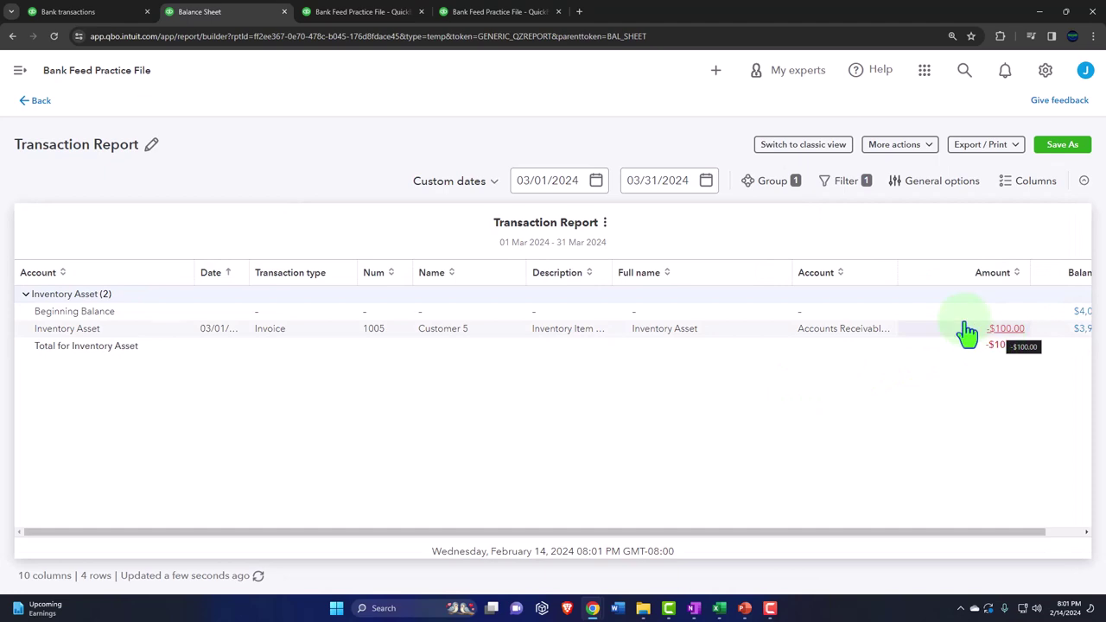
left_click(41, 103)
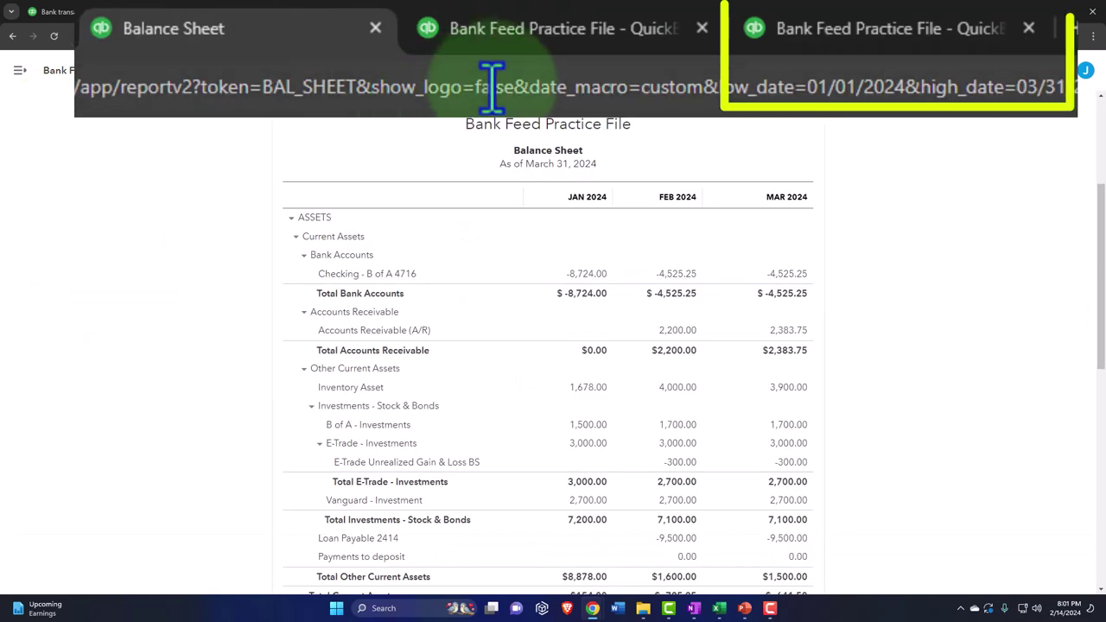
Review the March cost of goods sold and gross profit on the Profit and Loss report
left_click(496, 14)
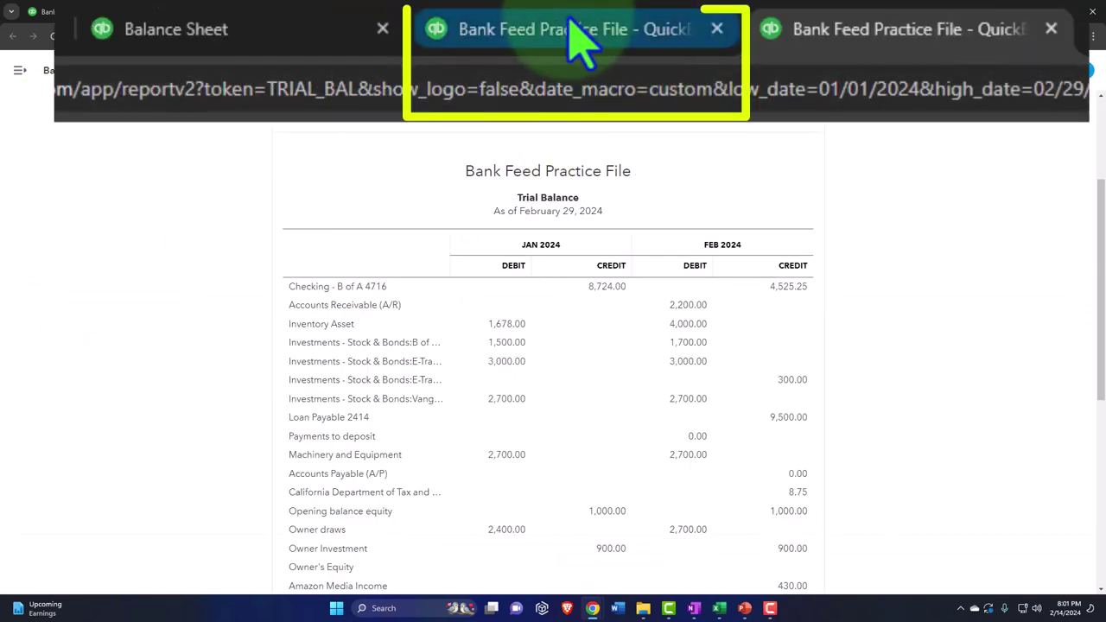
left_click(363, 11)
scroll(550, 362, "down", 1)
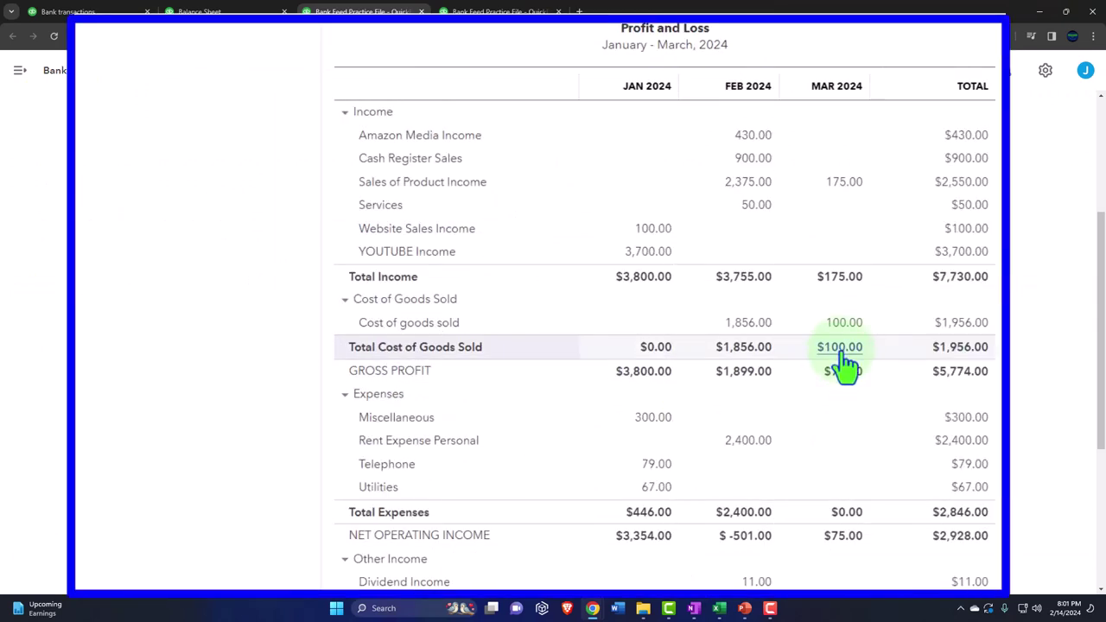
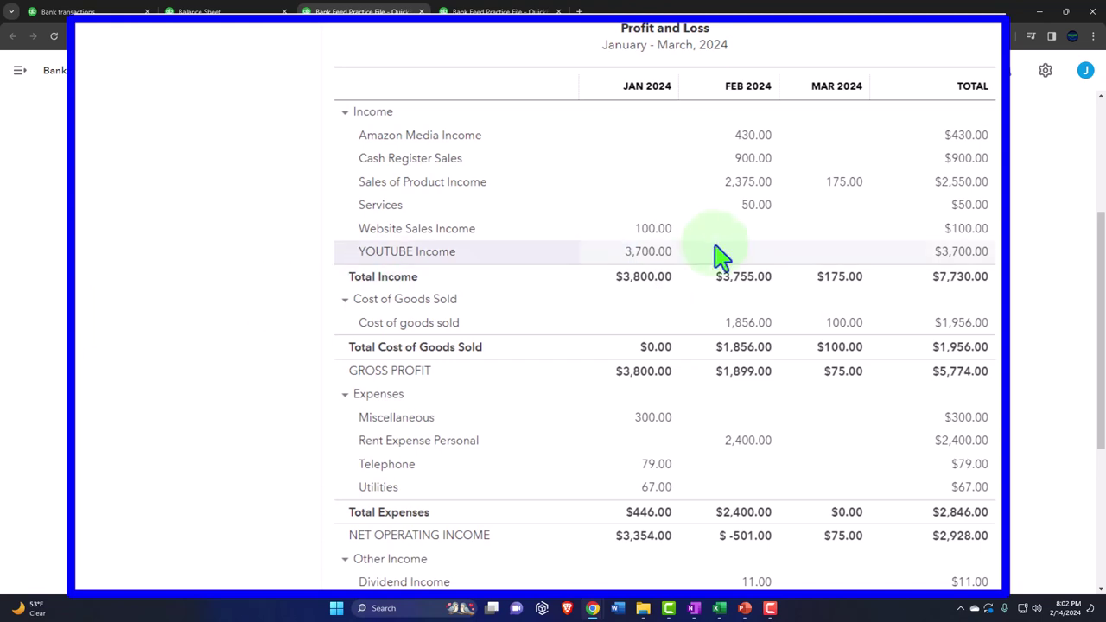
Drill into March Sales of Product Income, open invoice 1005, review its product line, sales tax and total, and close it
left_click(847, 185)
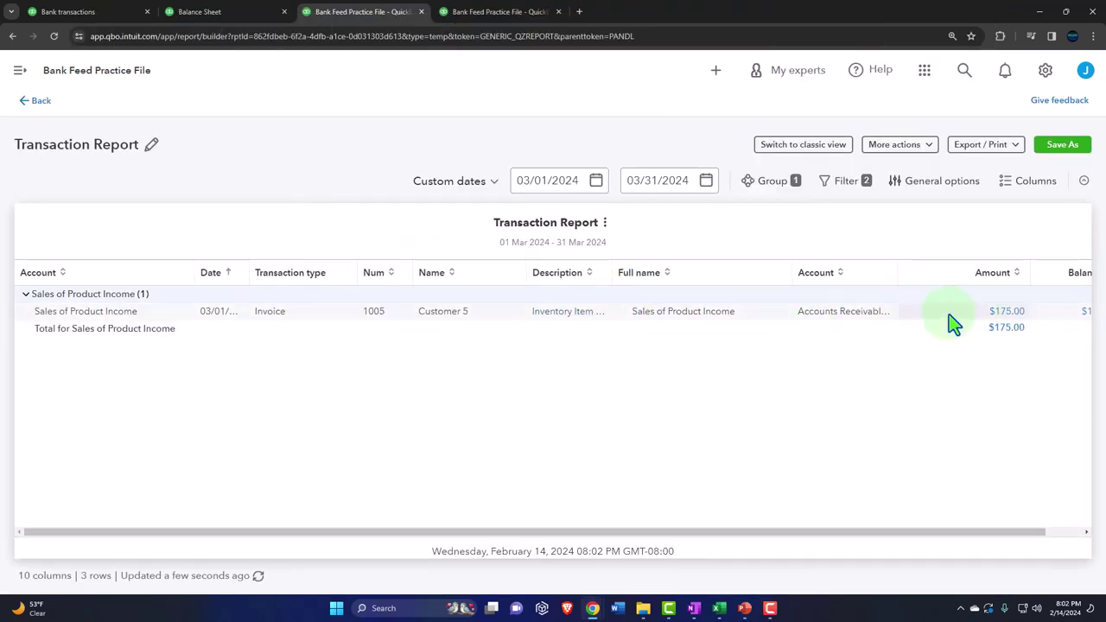
left_click(1004, 313)
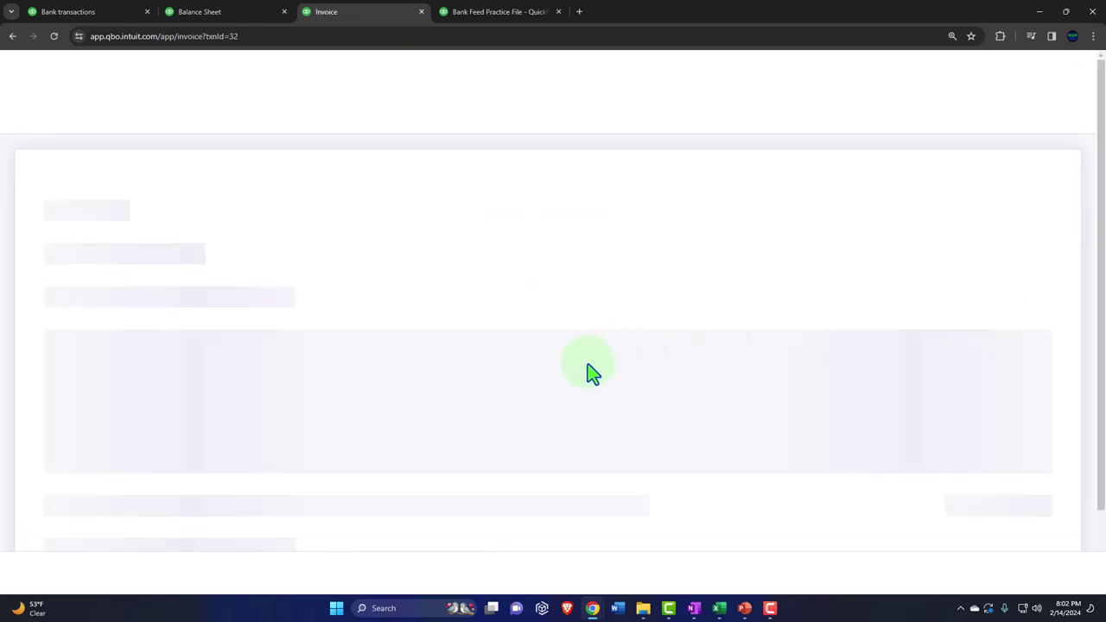
left_click(248, 346)
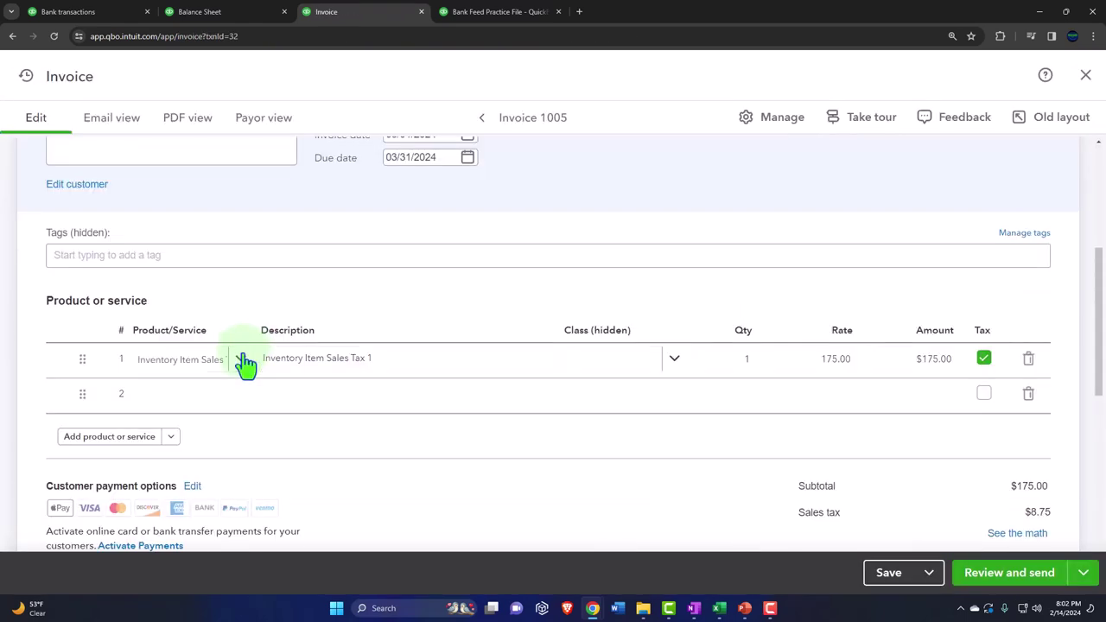
scroll(243, 364, "down", 3)
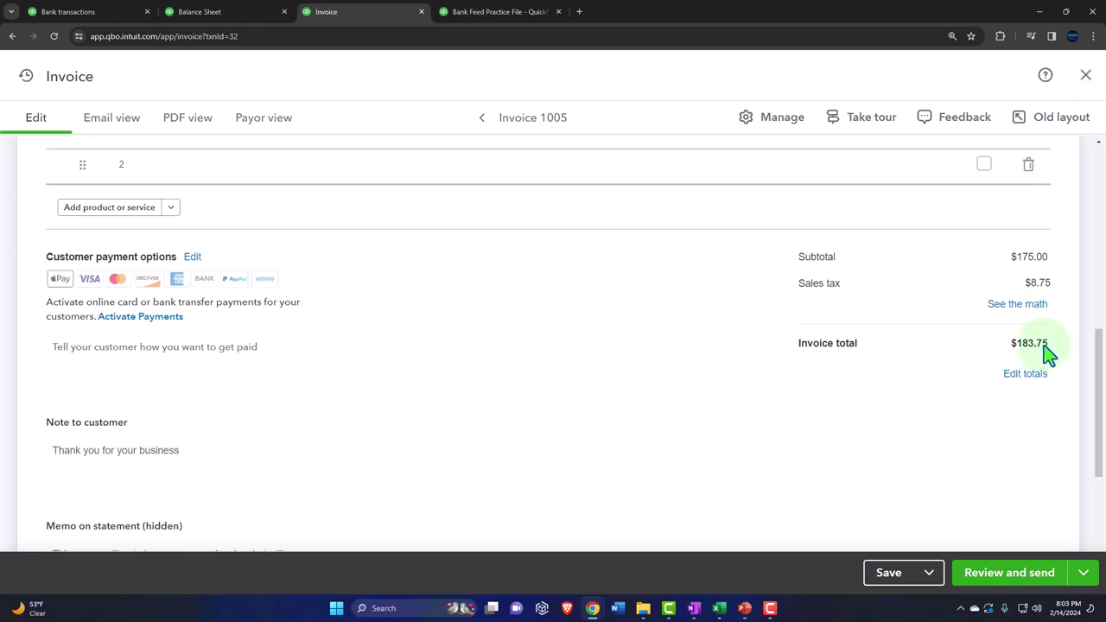
left_click(1085, 76)
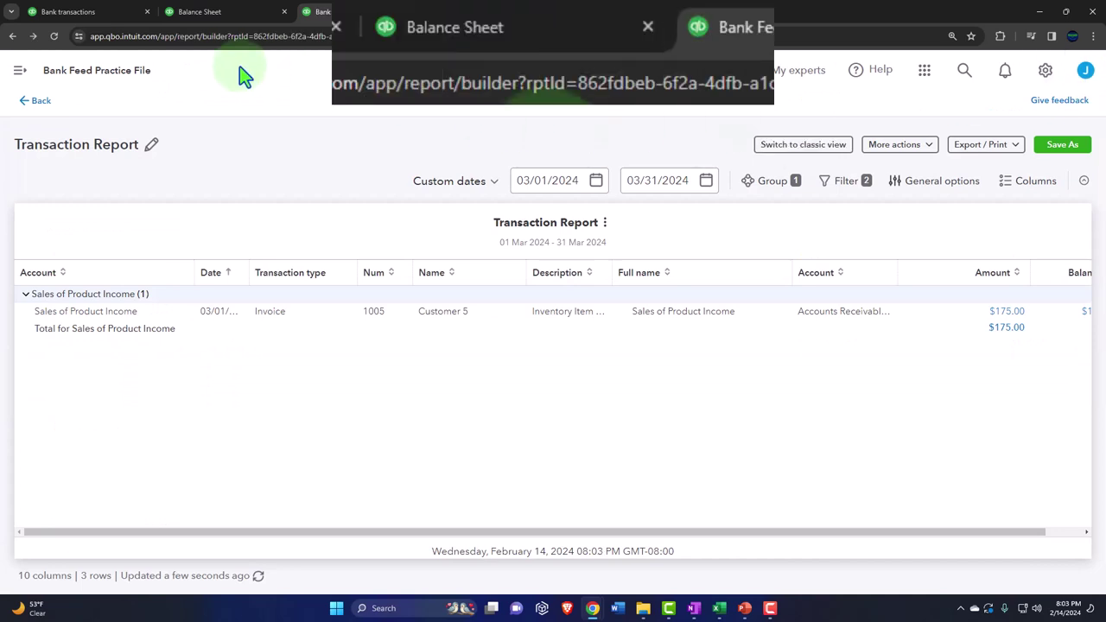
Open the bank transactions page for the checking account and collapse the navigation menu
left_click(102, 14)
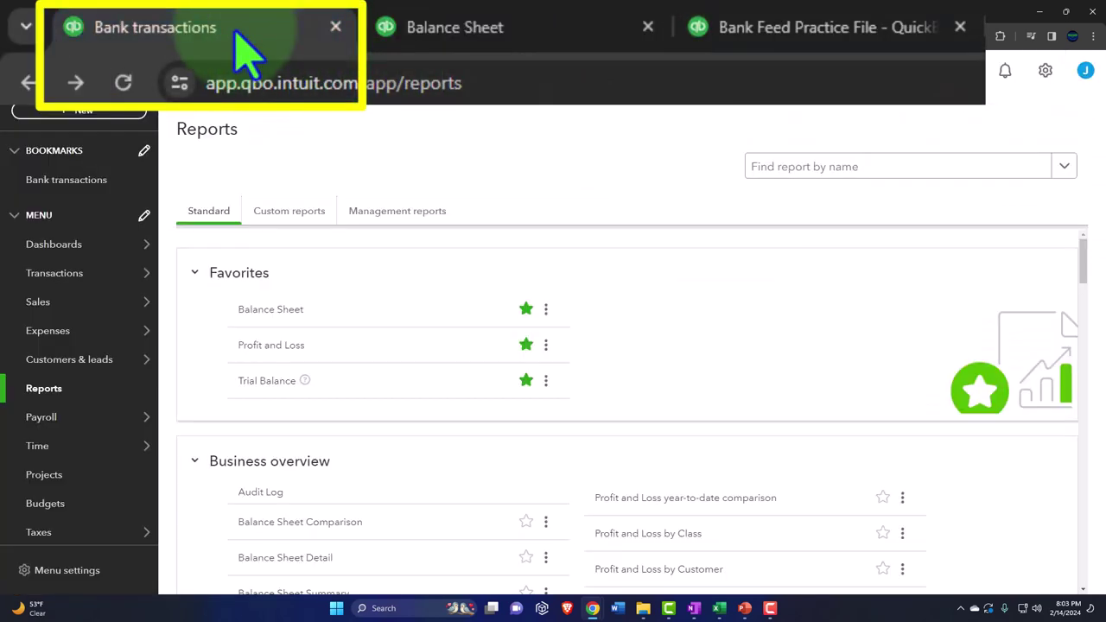
mouse_move(62, 285)
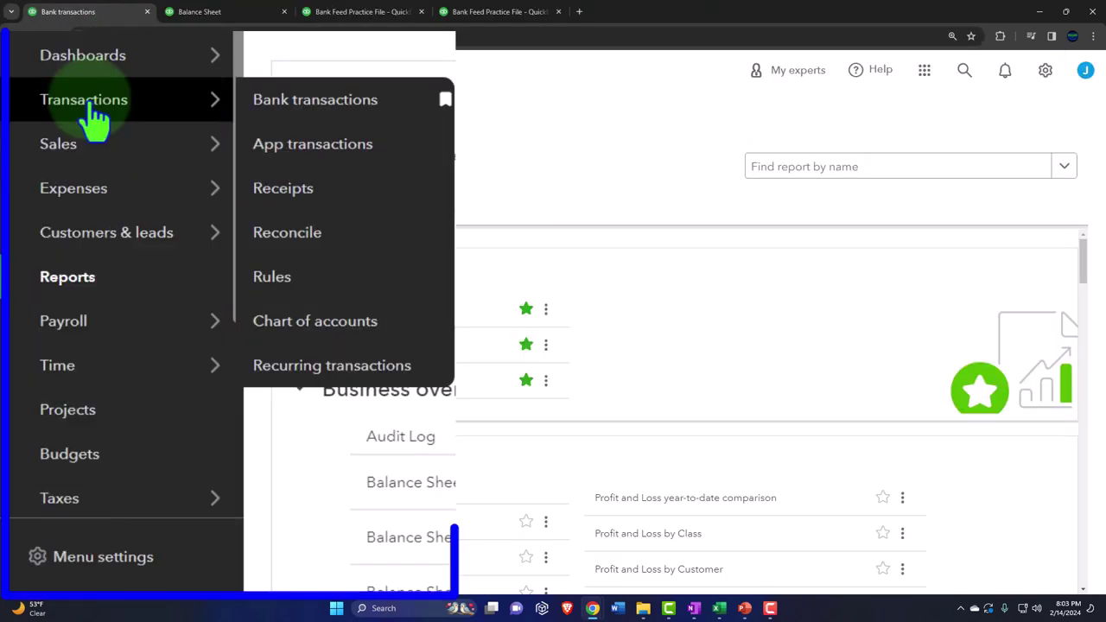
left_click(91, 114)
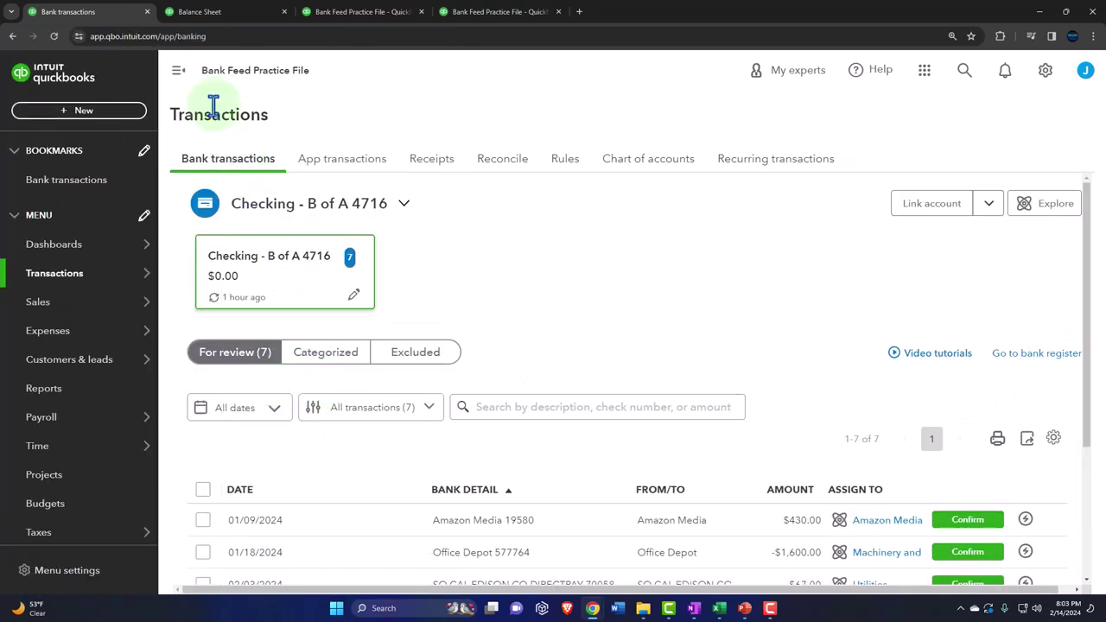
left_click(178, 70)
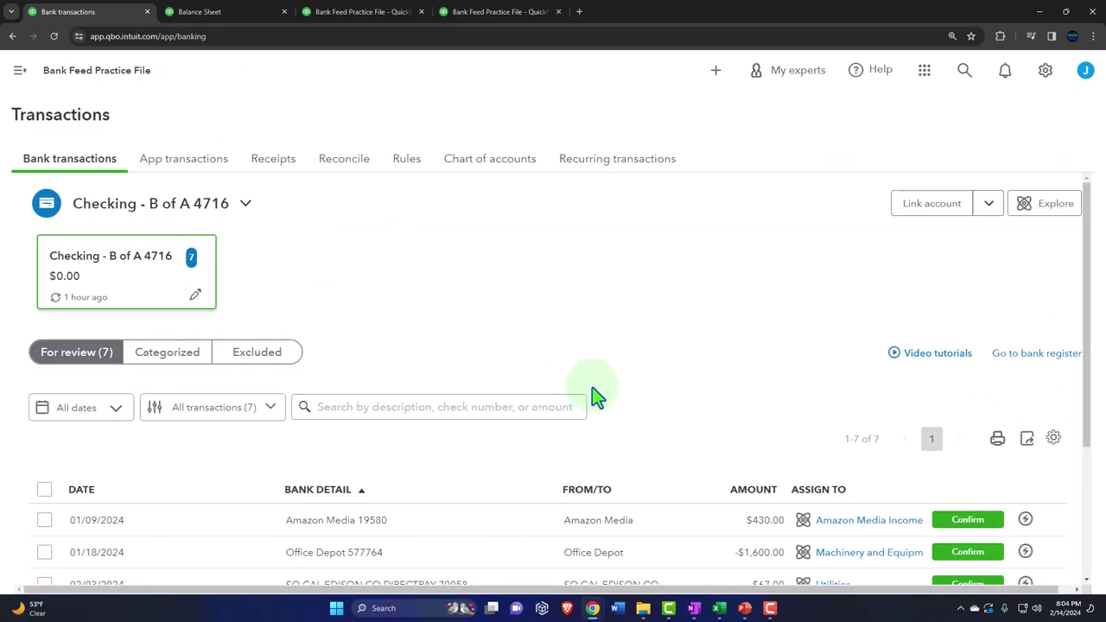
Switch to the Bank Data 440 workbook in Excel and enter the headings Date, Amount and Description in cells A1 to C1
left_click(719, 608)
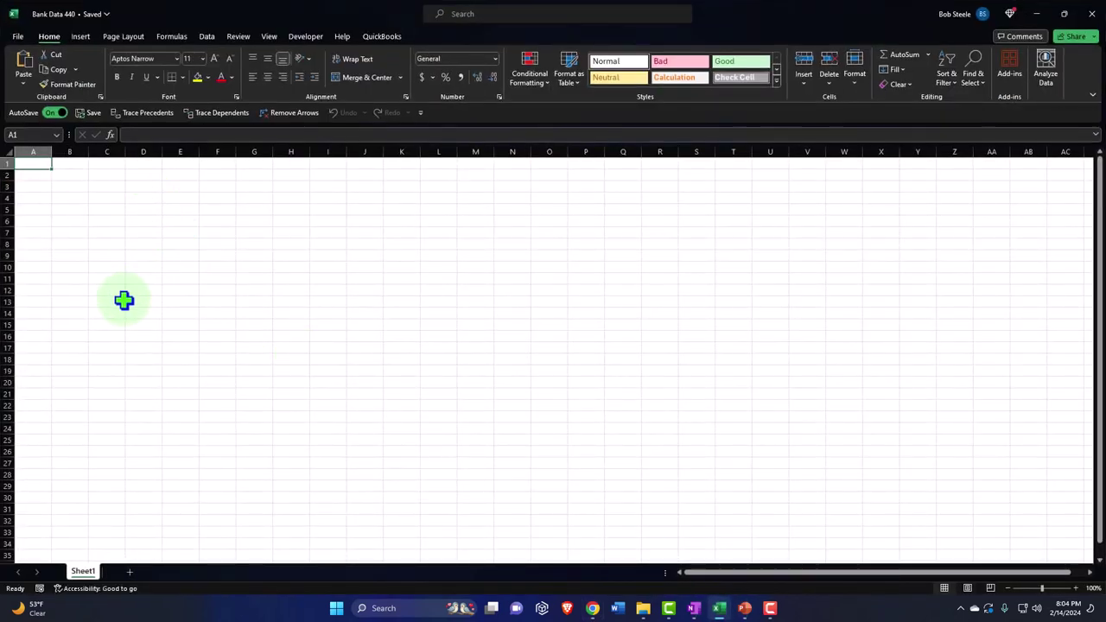
scroll(124, 300, "up", 4, "ctrl")
scroll(123, 300, "up", 4, "ctrl")
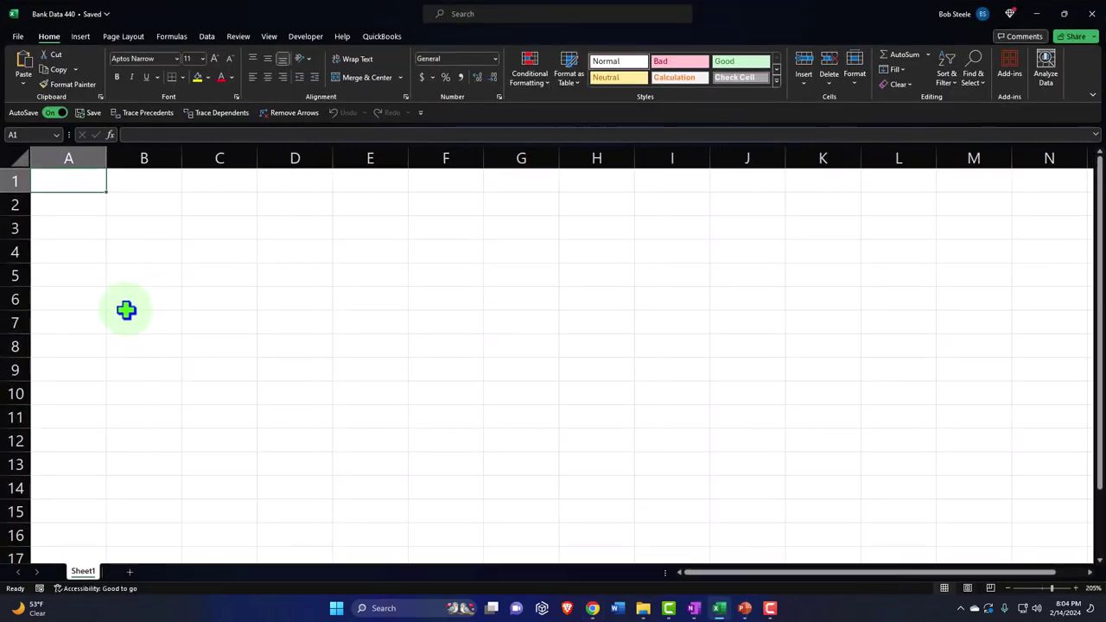
type("Date")
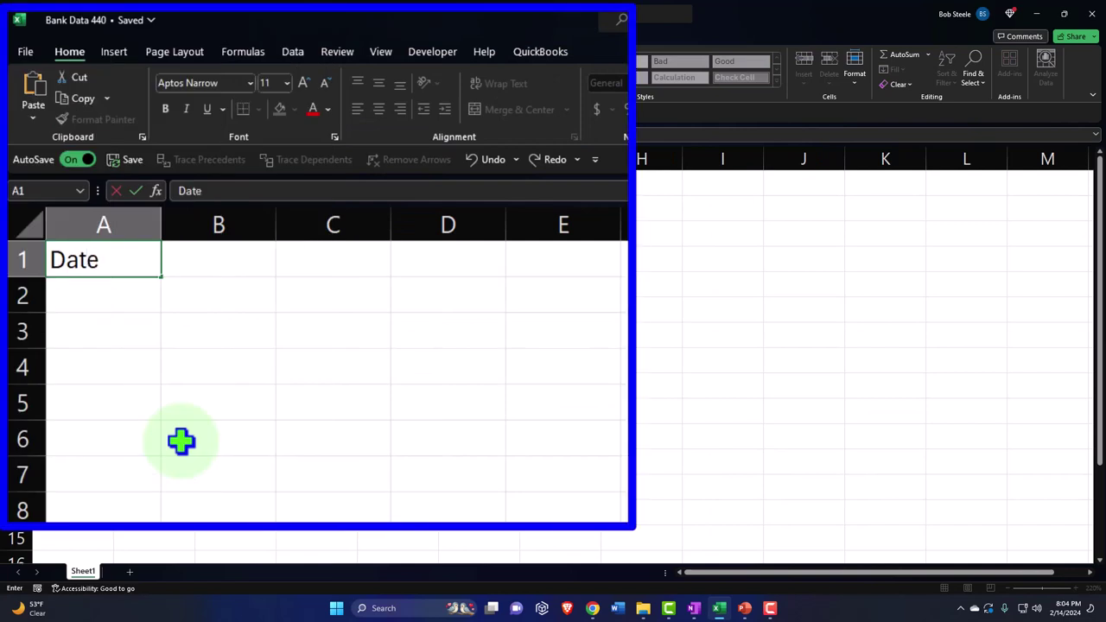
key("Tab")
type("Amount")
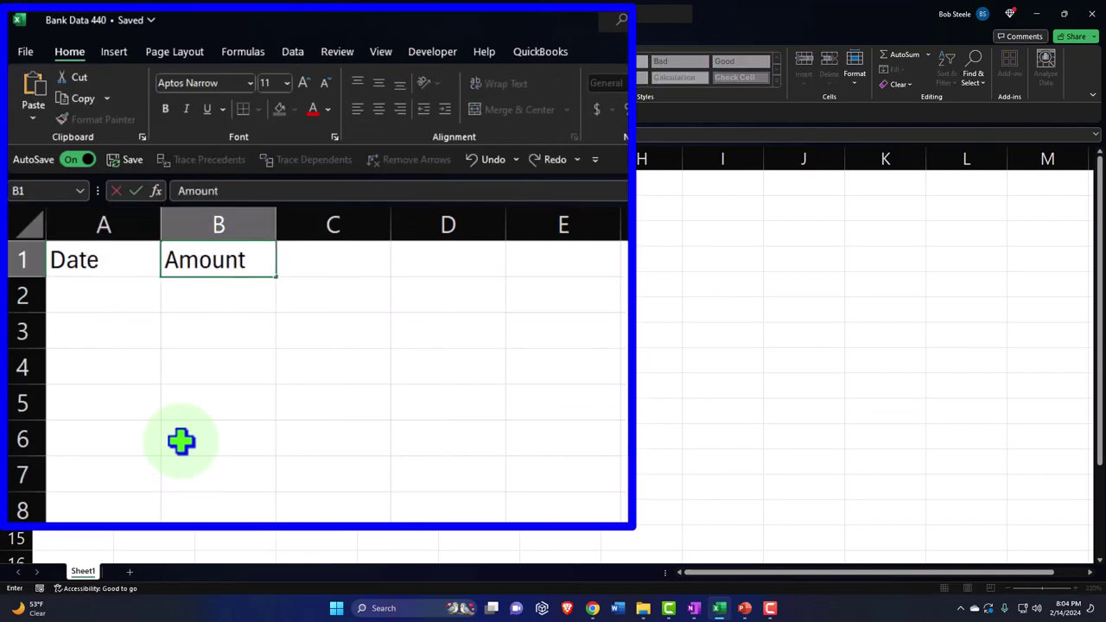
key("Tab")
type("De")
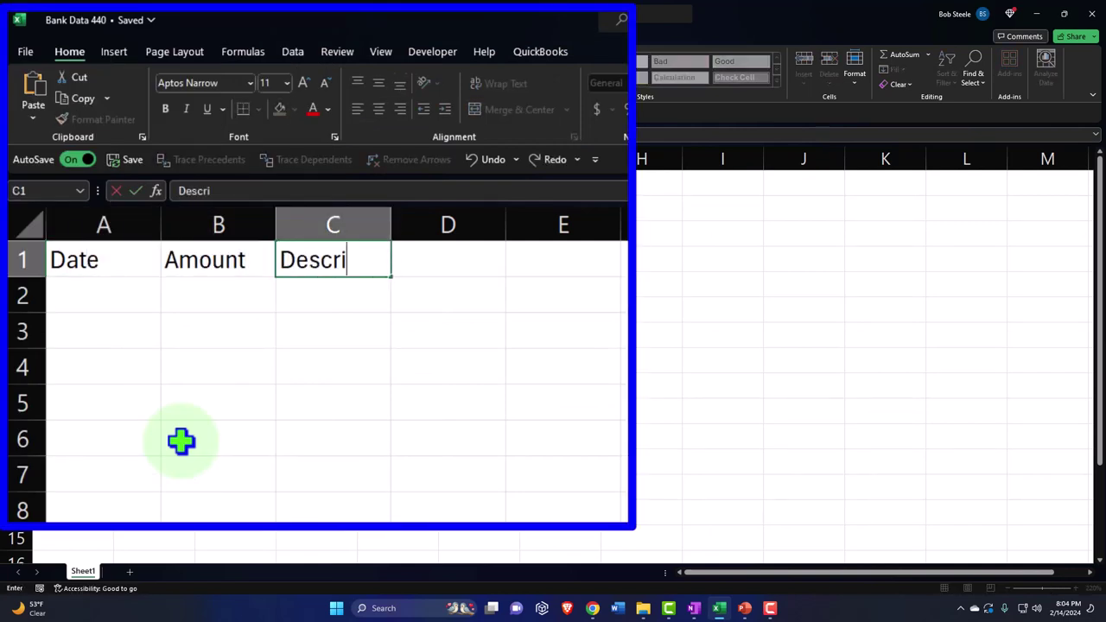
type("scription")
key("Return")
key("Left")
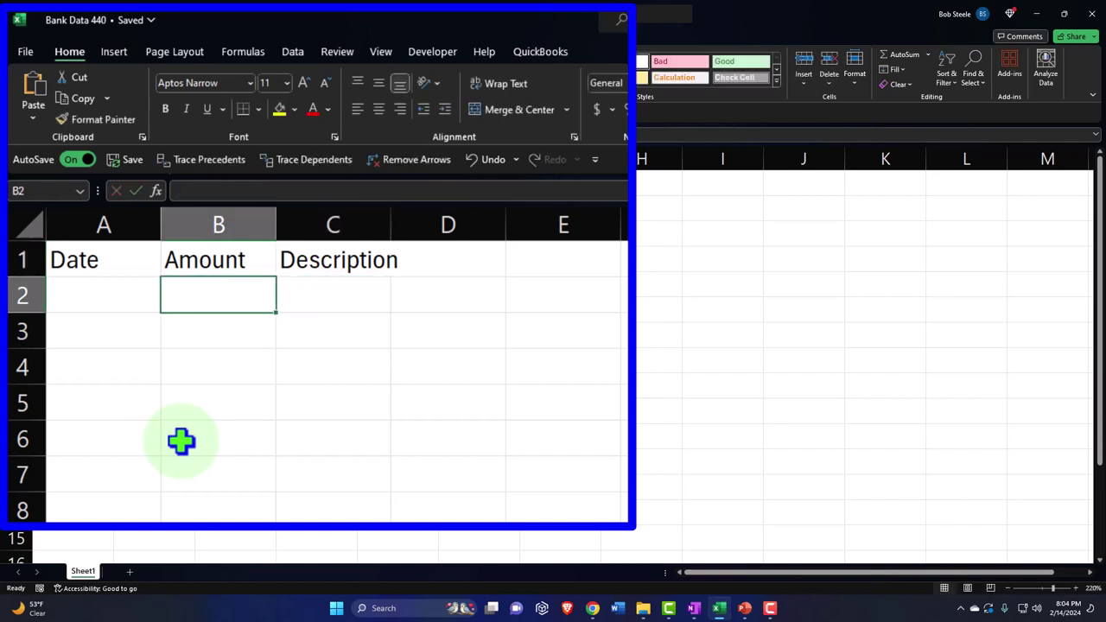
Switch to QuickBooks Online in Chrome and bring up the March Transaction Report for Sales of Product Income
key("Left")
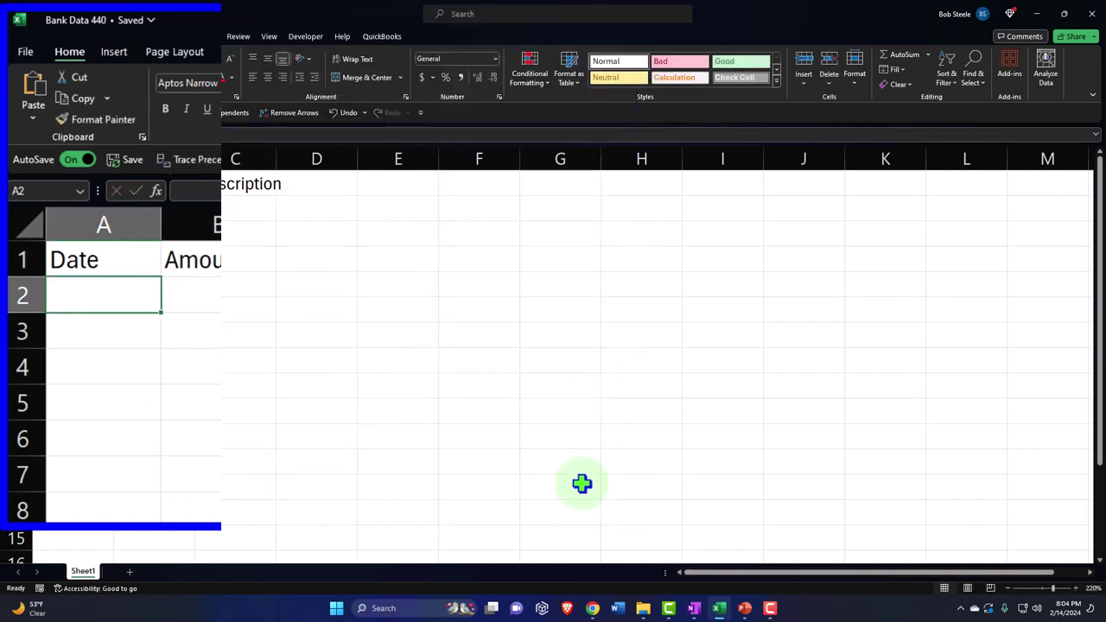
left_click(592, 609)
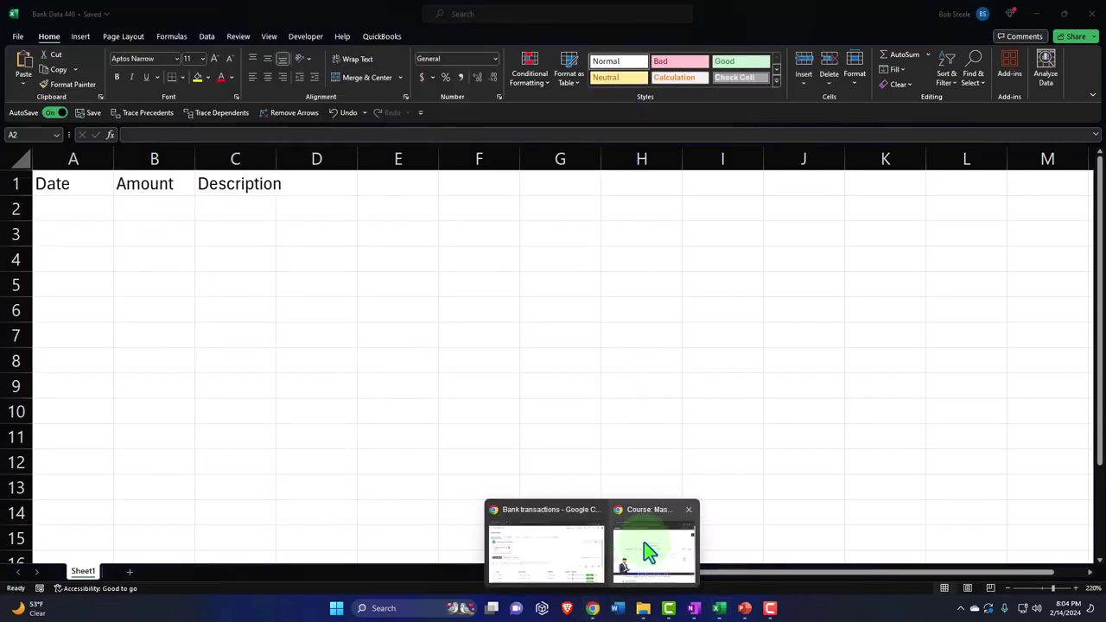
left_click(544, 553)
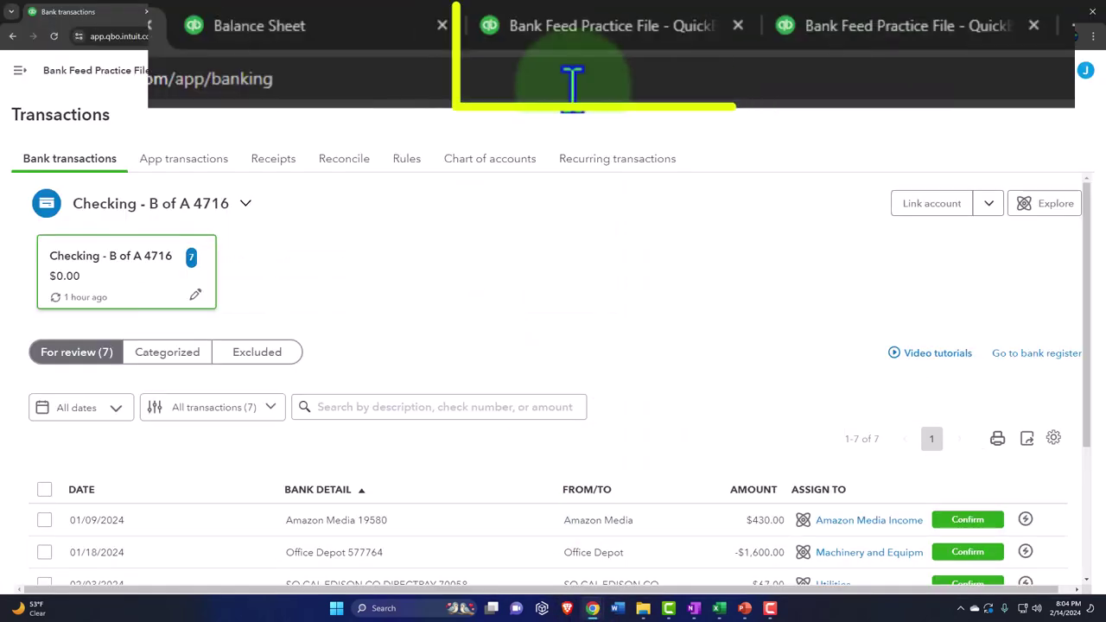
left_click(204, 11)
left_click(365, 13)
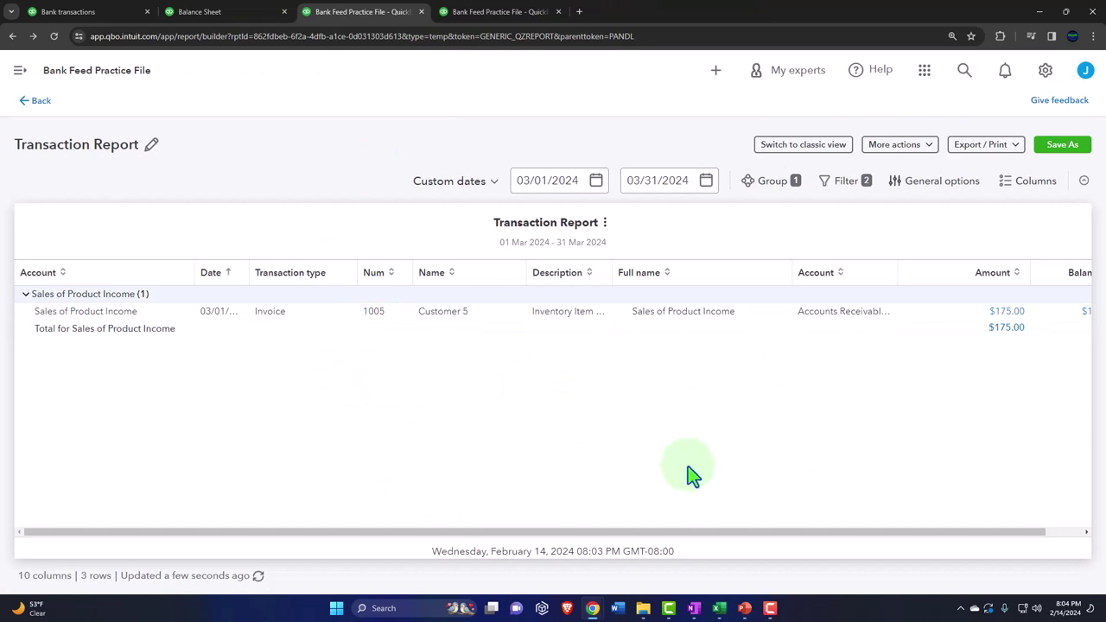
Switch to the Bank Data 440 workbook in Excel and enter the date 3/3/2024 in cell A2
left_click(718, 609)
left_click(724, 537)
left_click(130, 365)
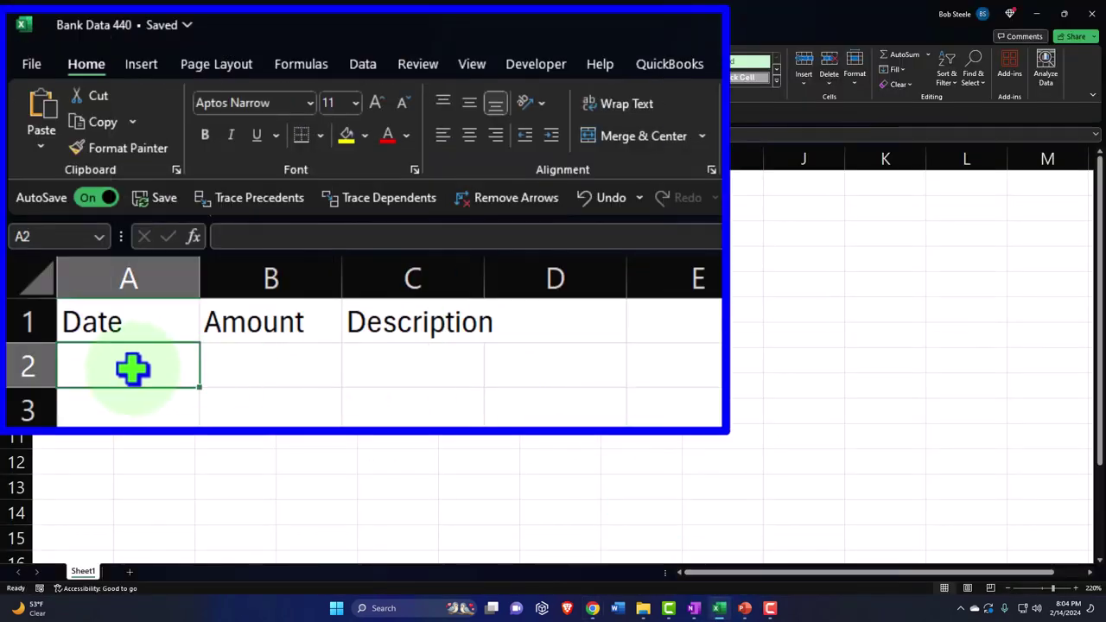
type("3/3/2024")
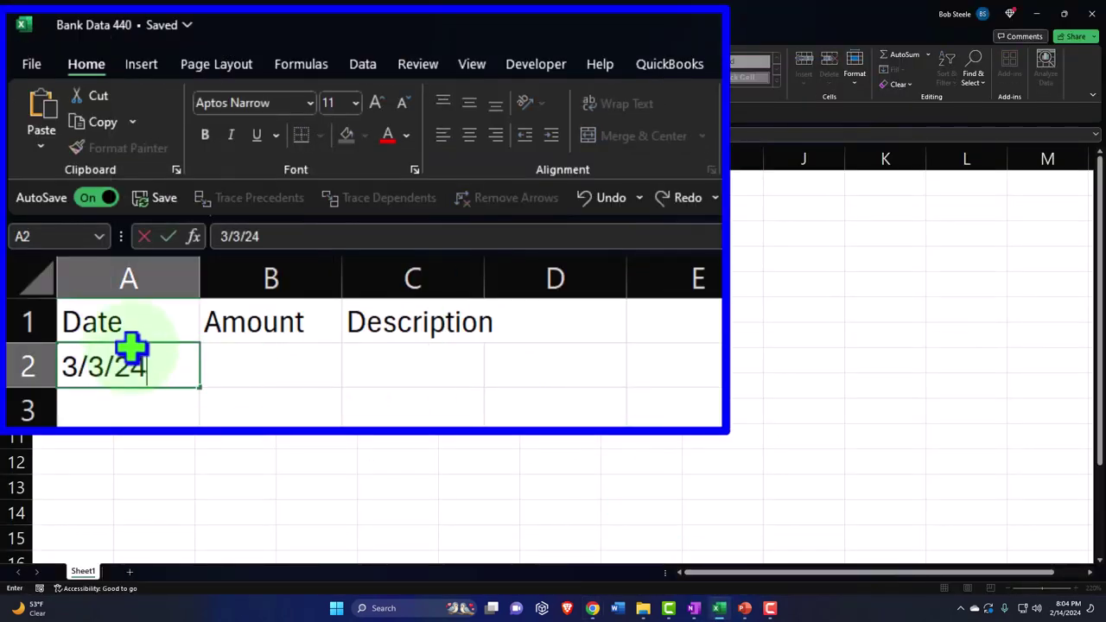
key("Tab")
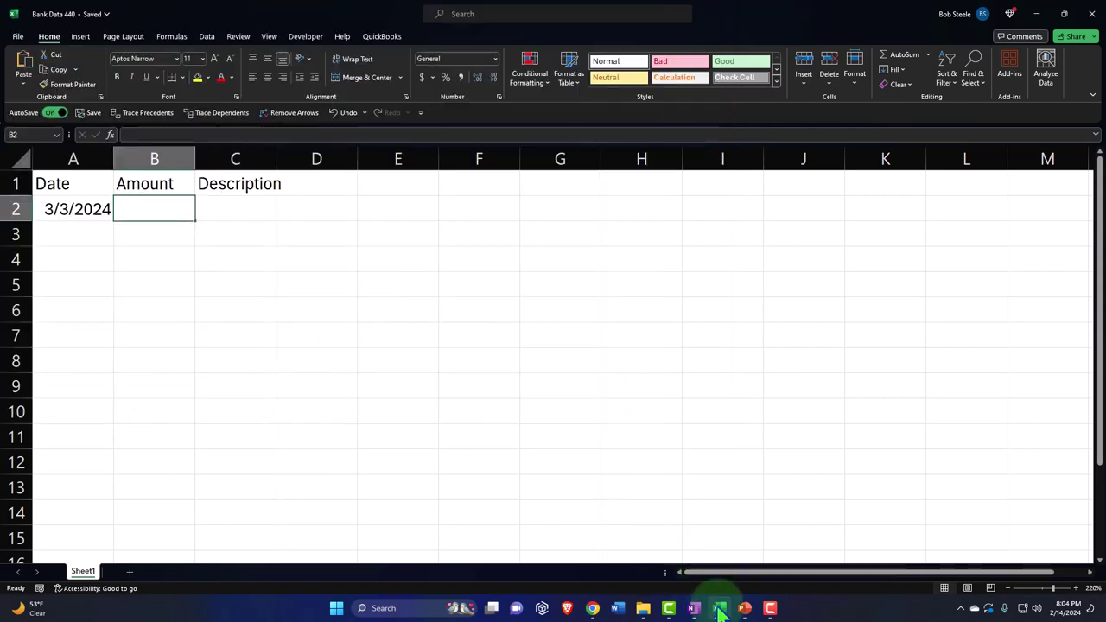
Switch to QuickBooks Online, open invoice 1005 from the Transaction Report and check its subtotal, sales tax and invoice total
left_click(719, 608)
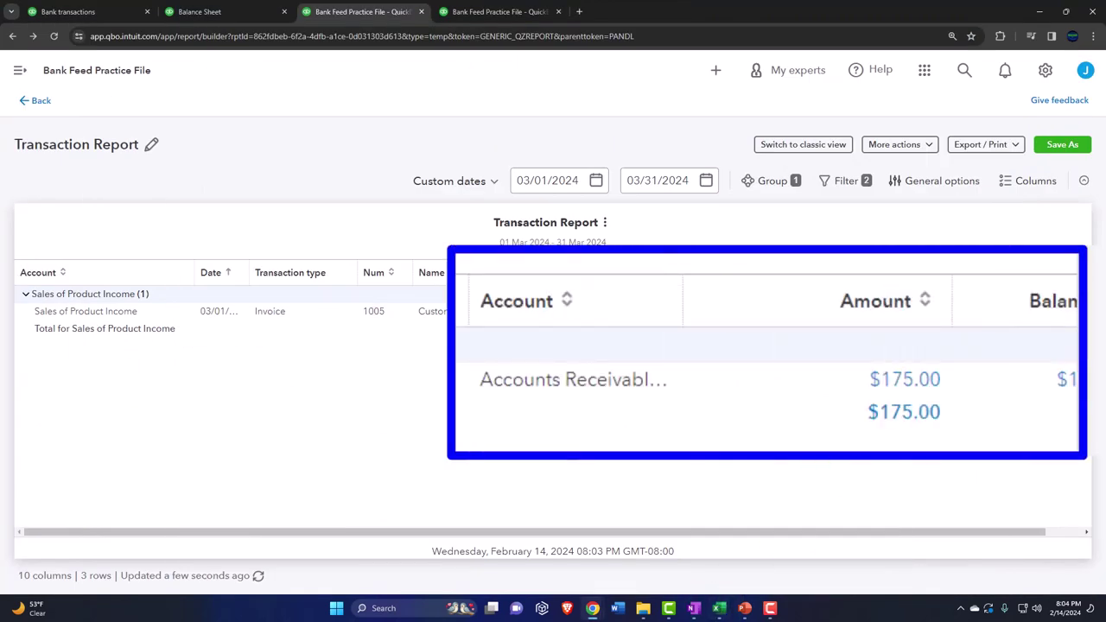
left_click(1007, 313)
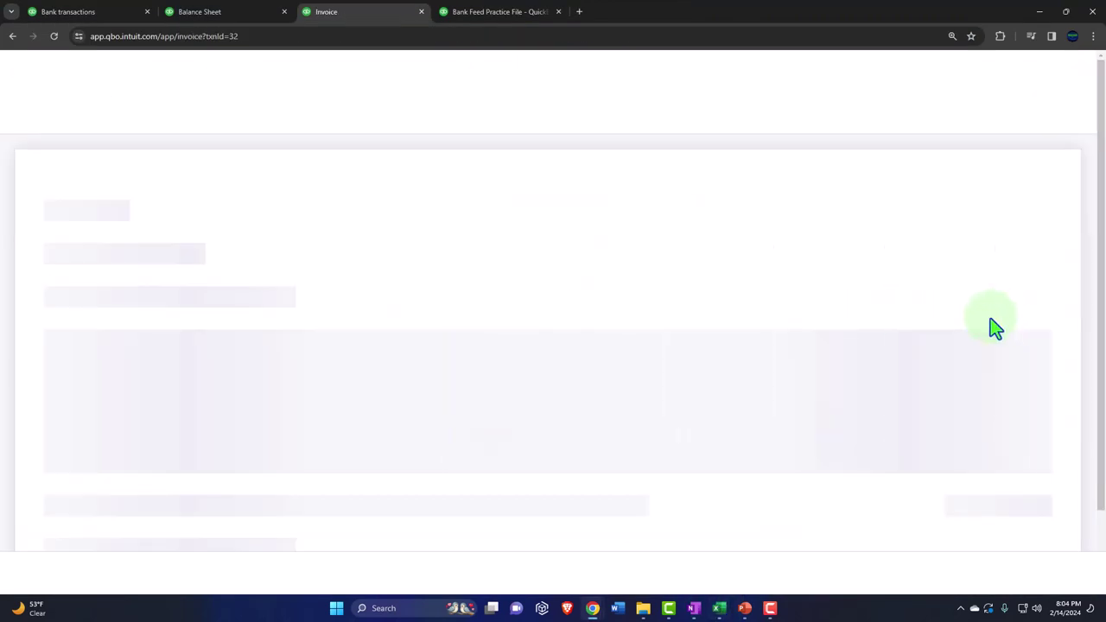
scroll(612, 410, "down", 10)
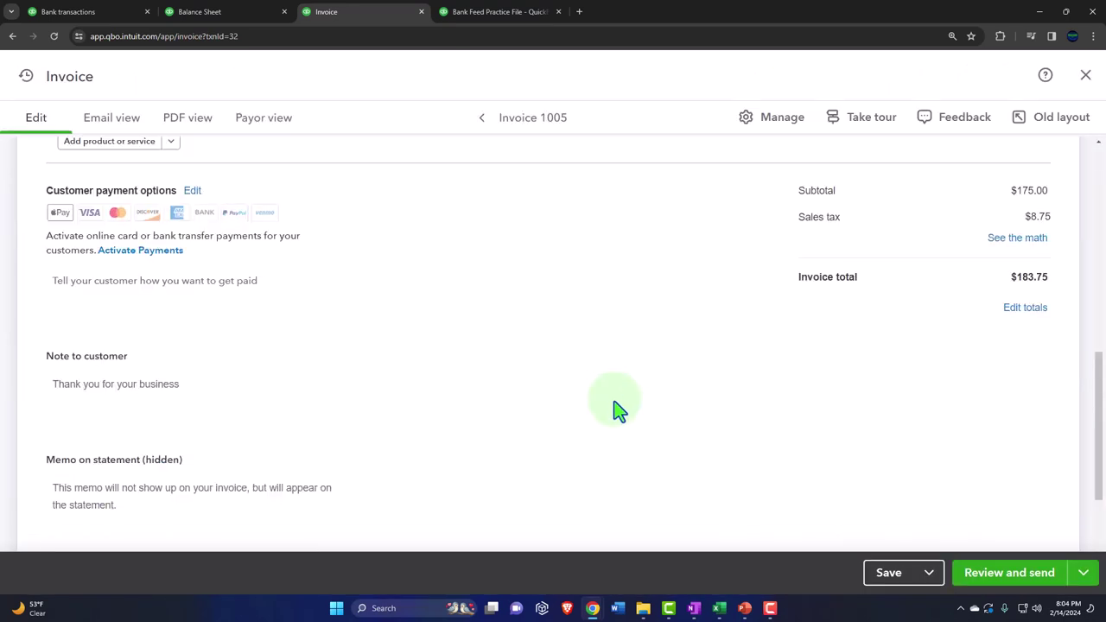
scroll(615, 410, "up", 3)
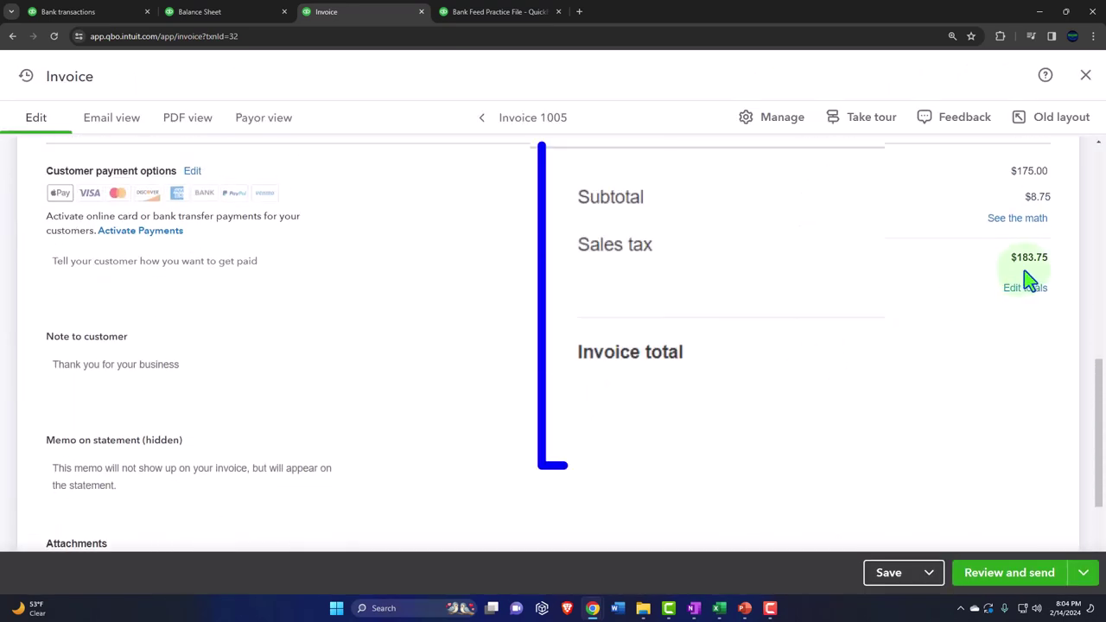
Switch to the Excel workbook and enter the amount 183.75 in B2 and the description "Customer 3 Payment 34154" in C2
left_click(719, 608)
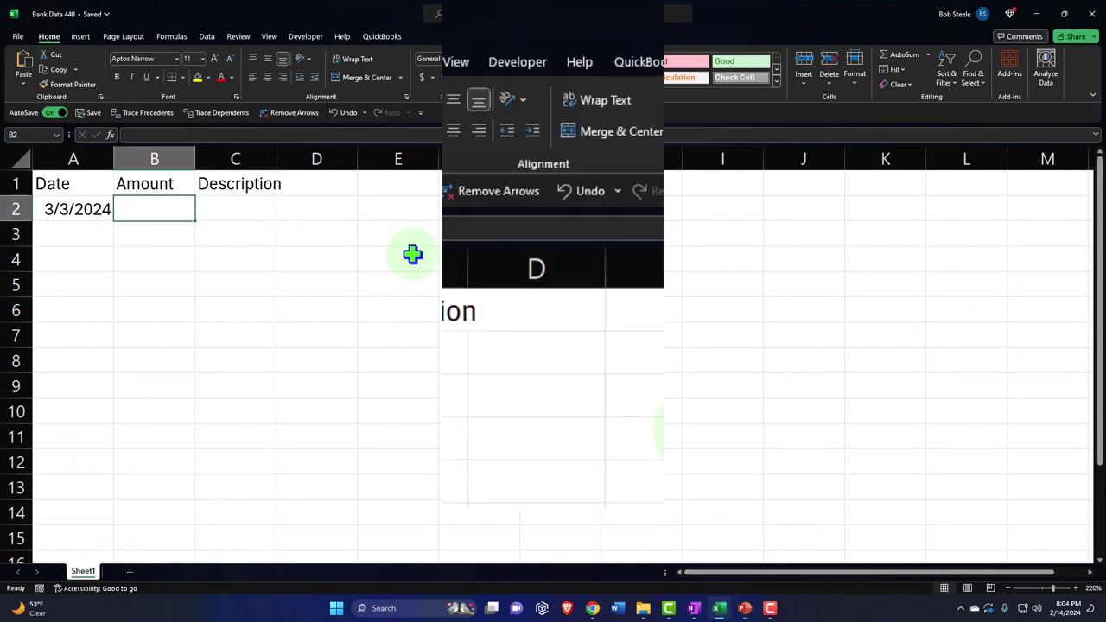
type("183.75")
key("Tab")
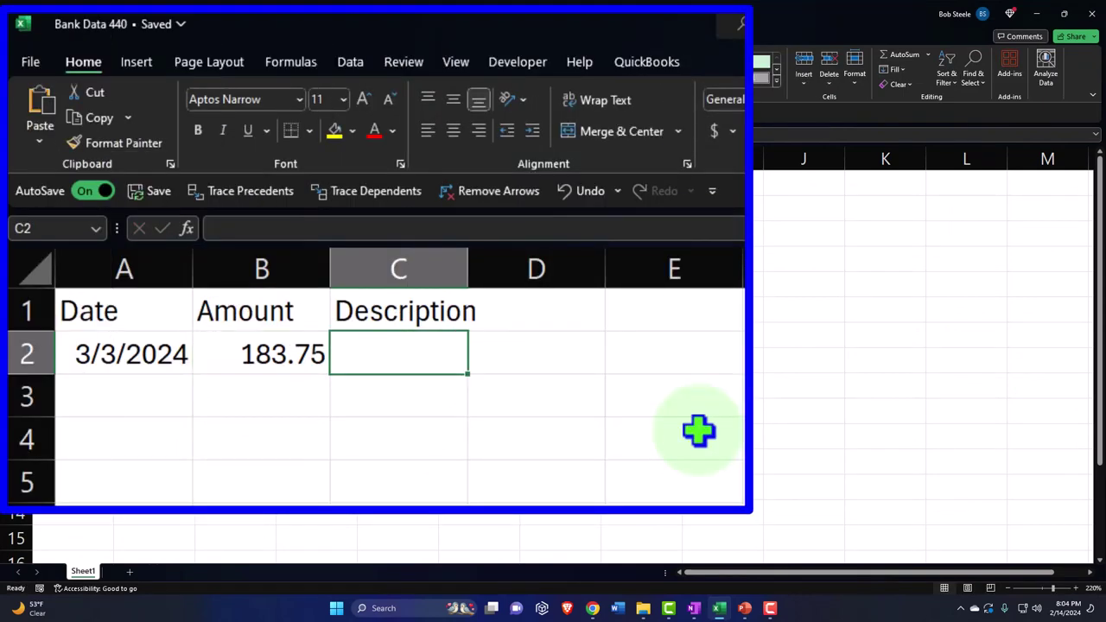
type("Customer 3")
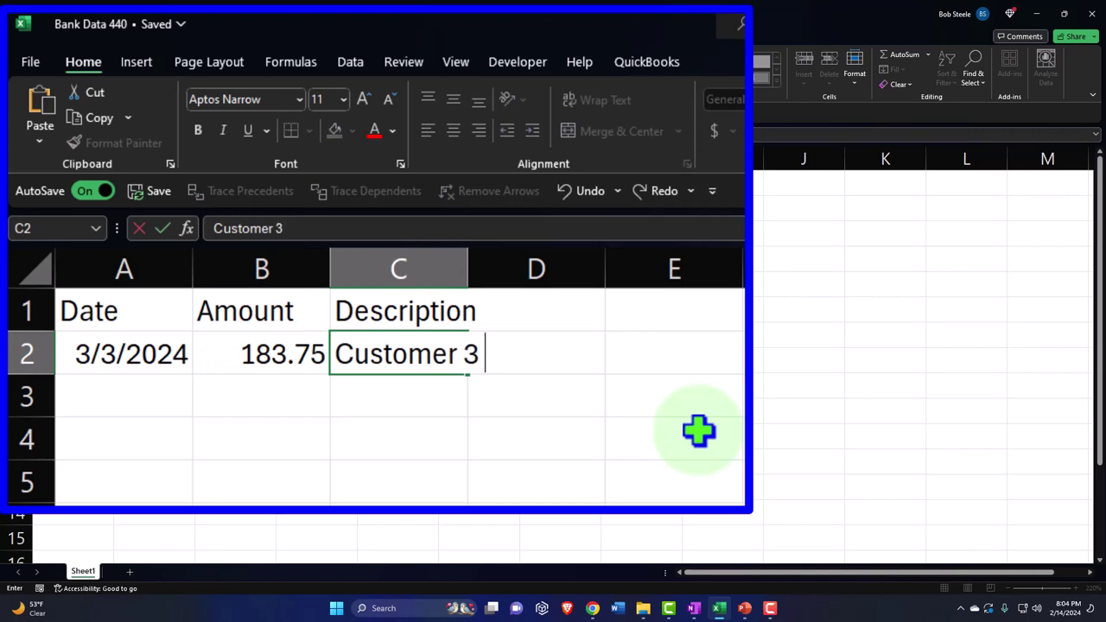
type(" Payme")
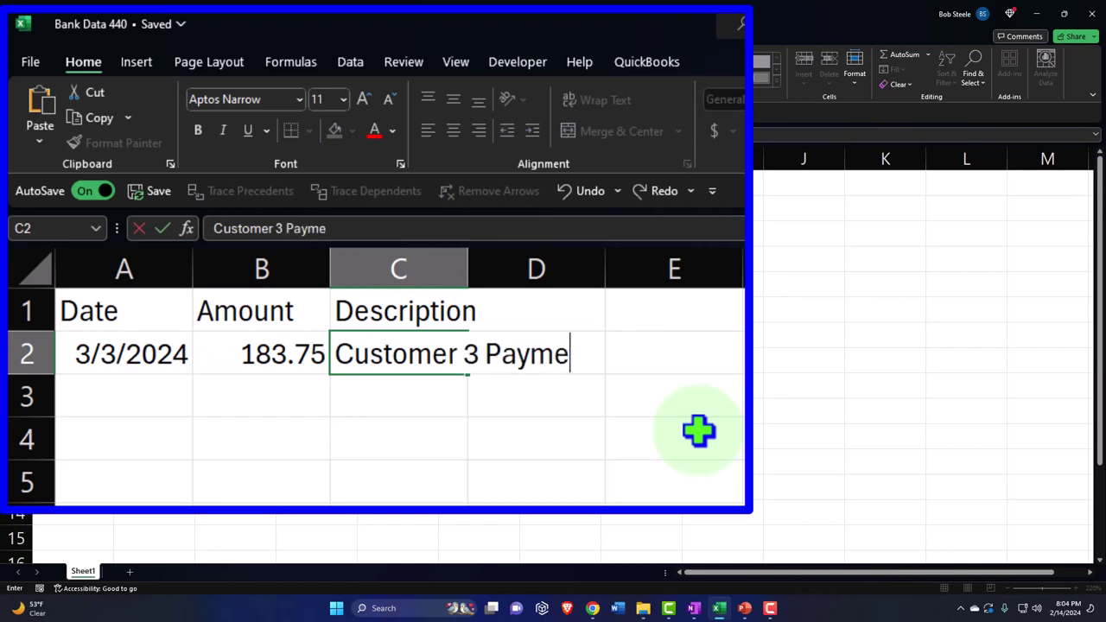
type("nt 34154")
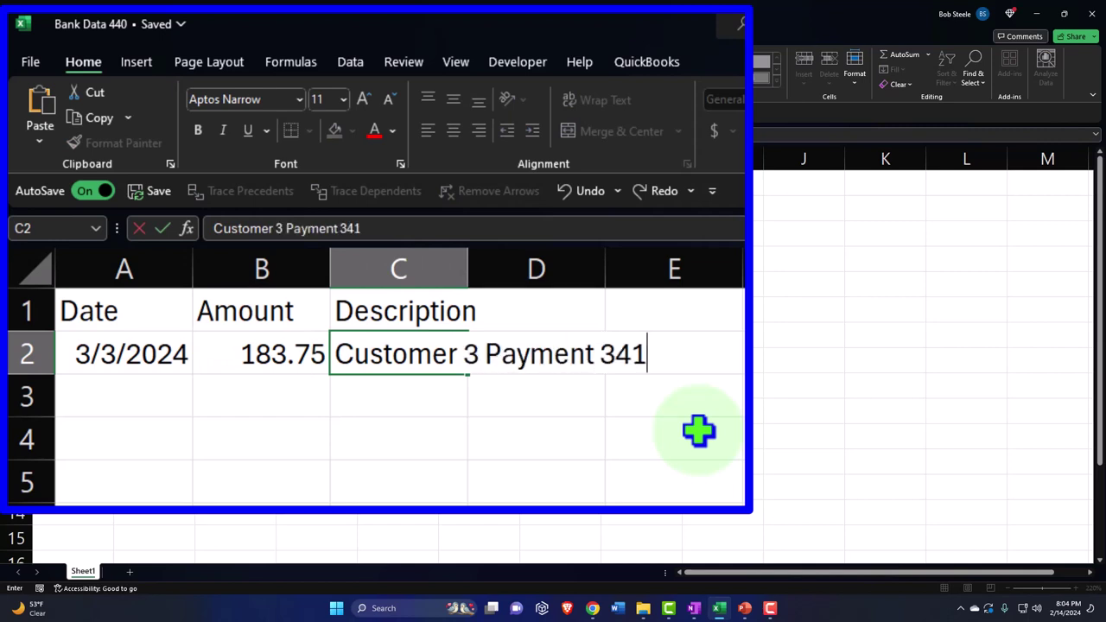
left_click(698, 431)
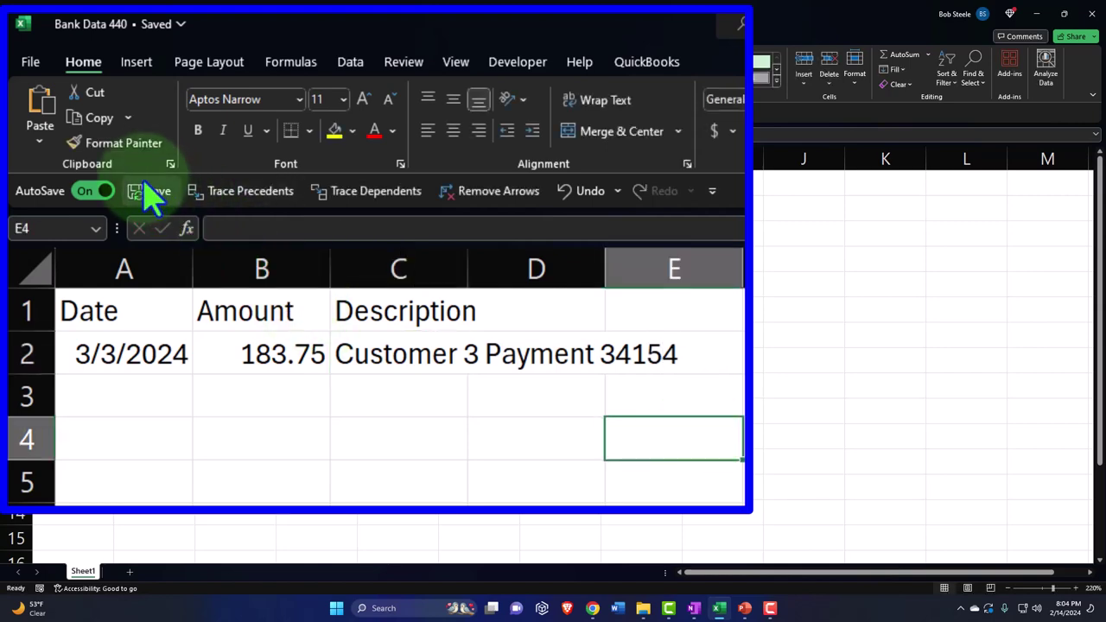
Save a copy of the workbook as Bank Data 440 in CSV (Comma delimited) format in the Bank Feed Upload Files folder, and close Excel
left_click(30, 61)
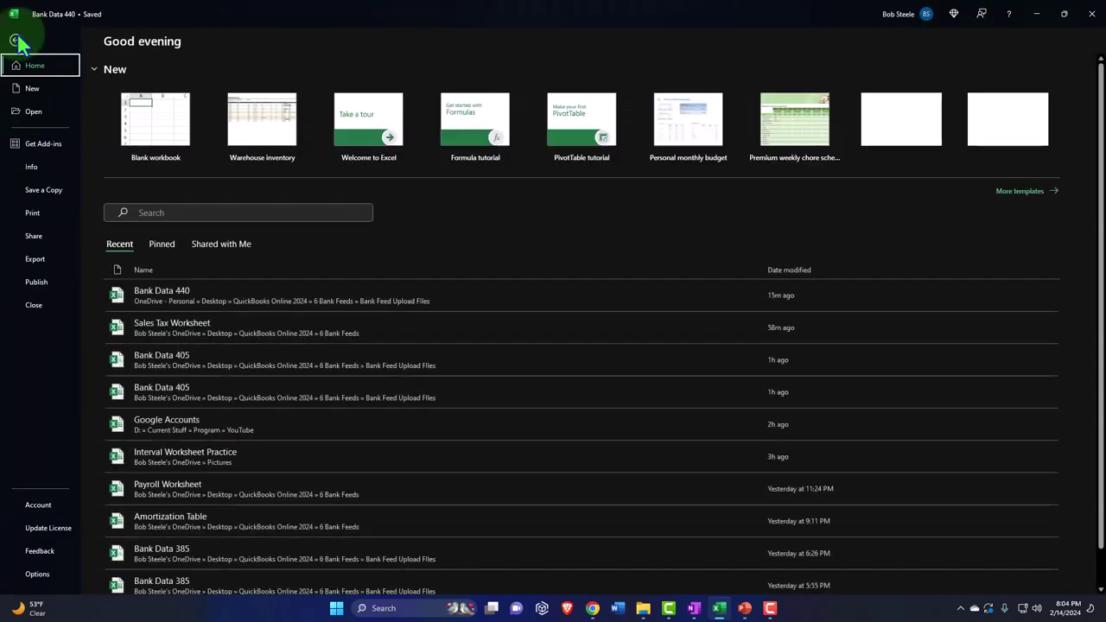
left_click(45, 195)
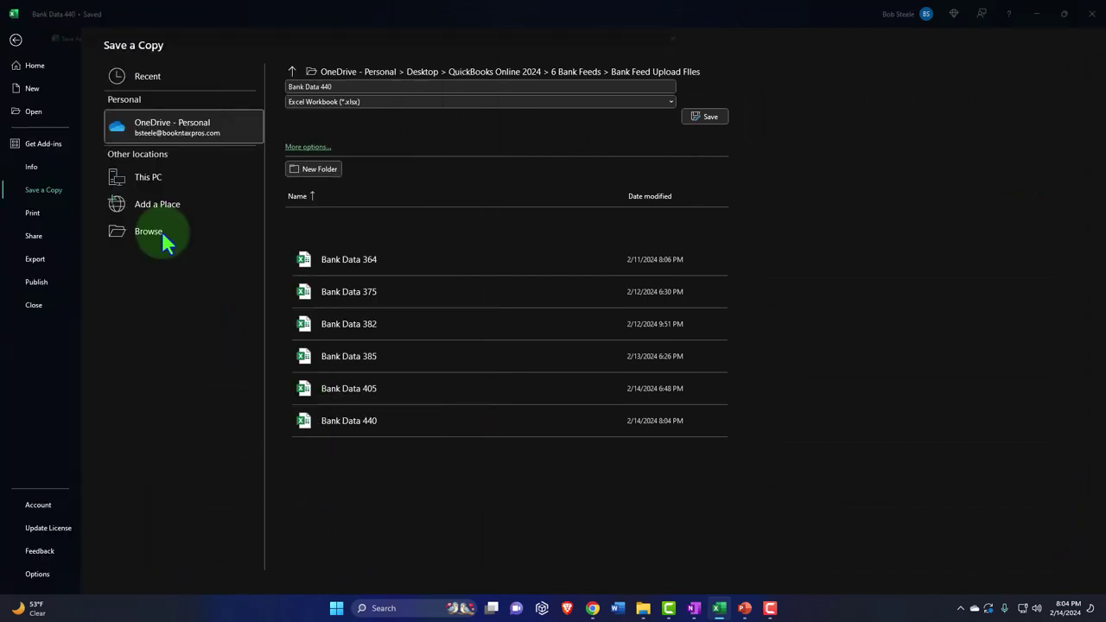
left_click(161, 231)
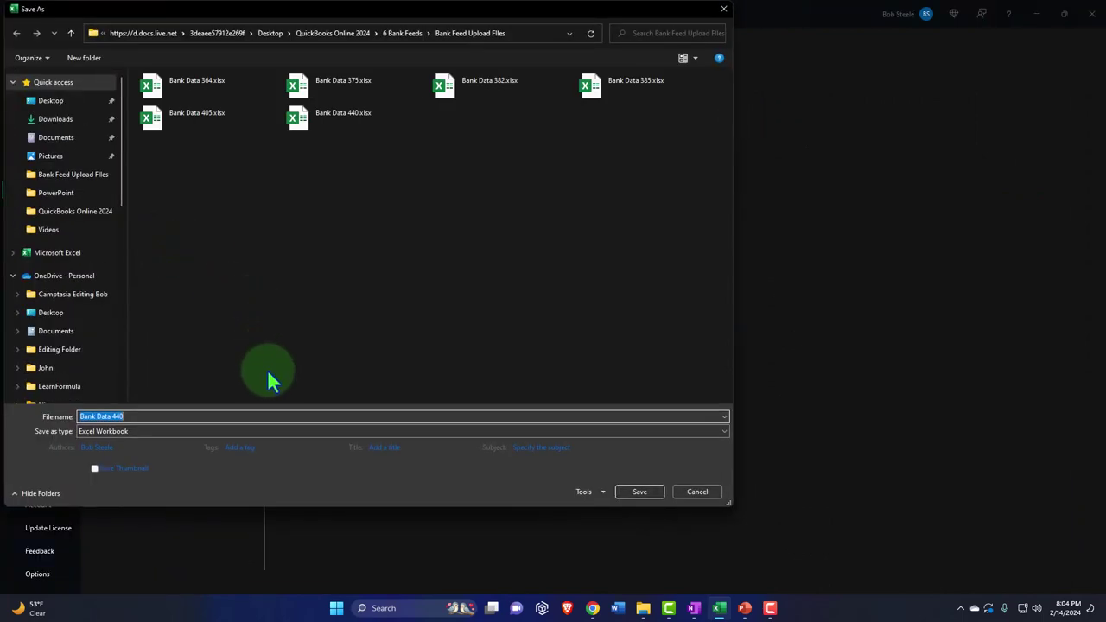
left_click(200, 430)
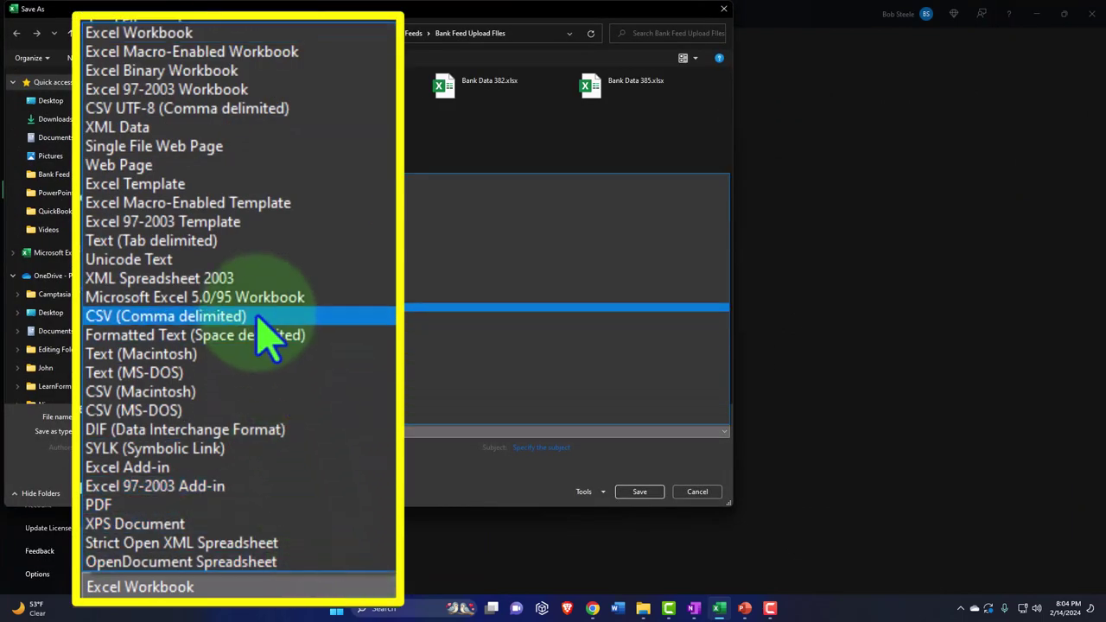
left_click(160, 315)
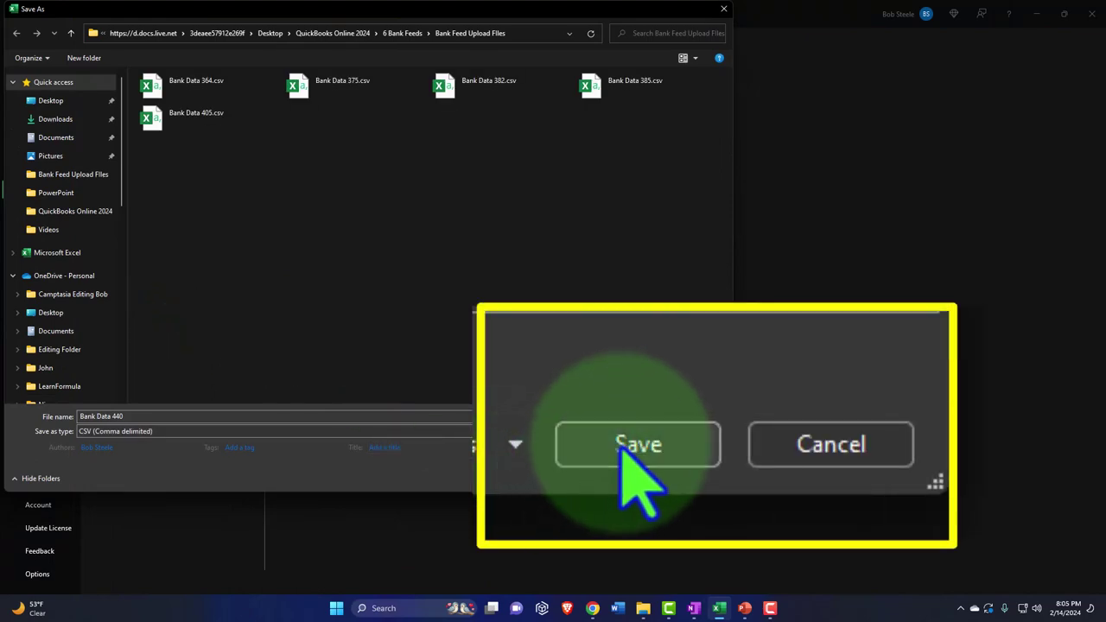
left_click(629, 477)
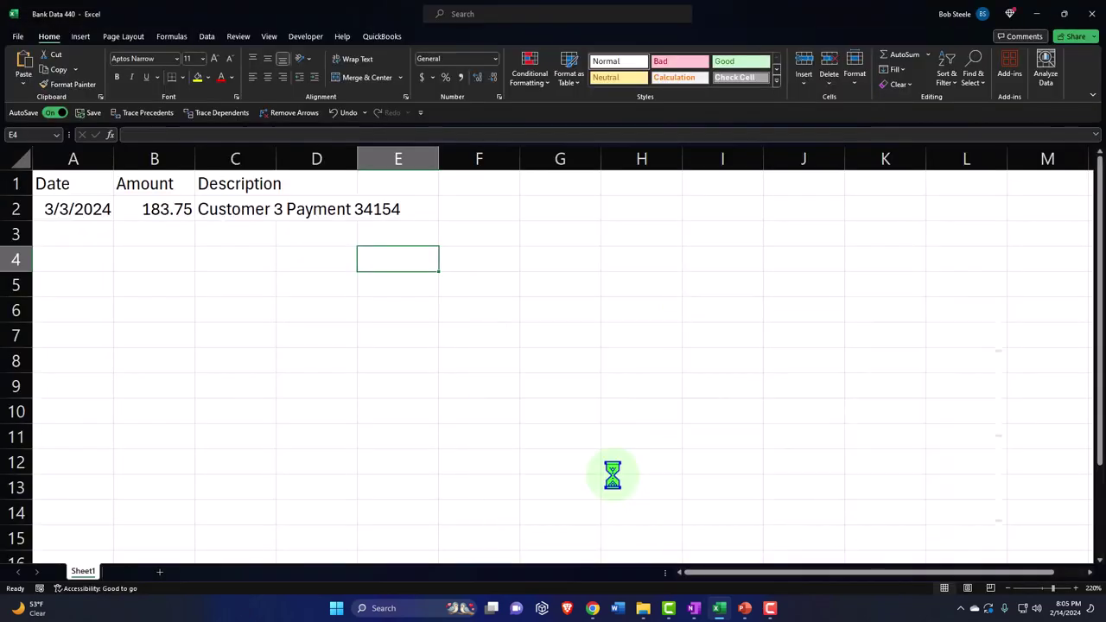
left_click(1091, 13)
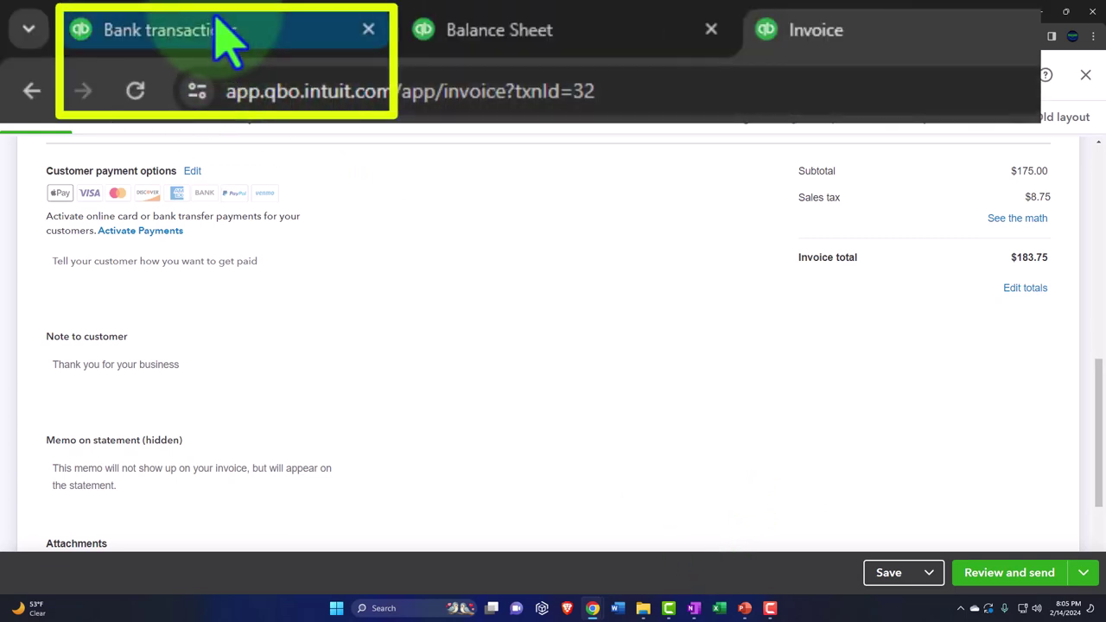
Start a manual file upload from the QuickBooks Online bank transactions page and submit the file Bank Data 440.csv
left_click(82, 11)
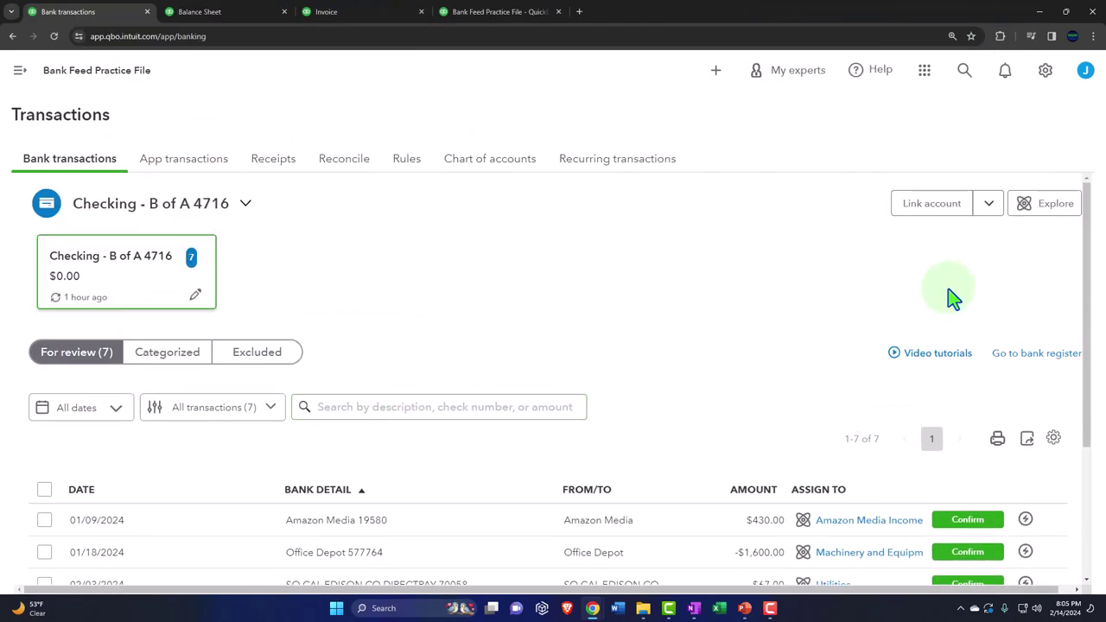
left_click(986, 210)
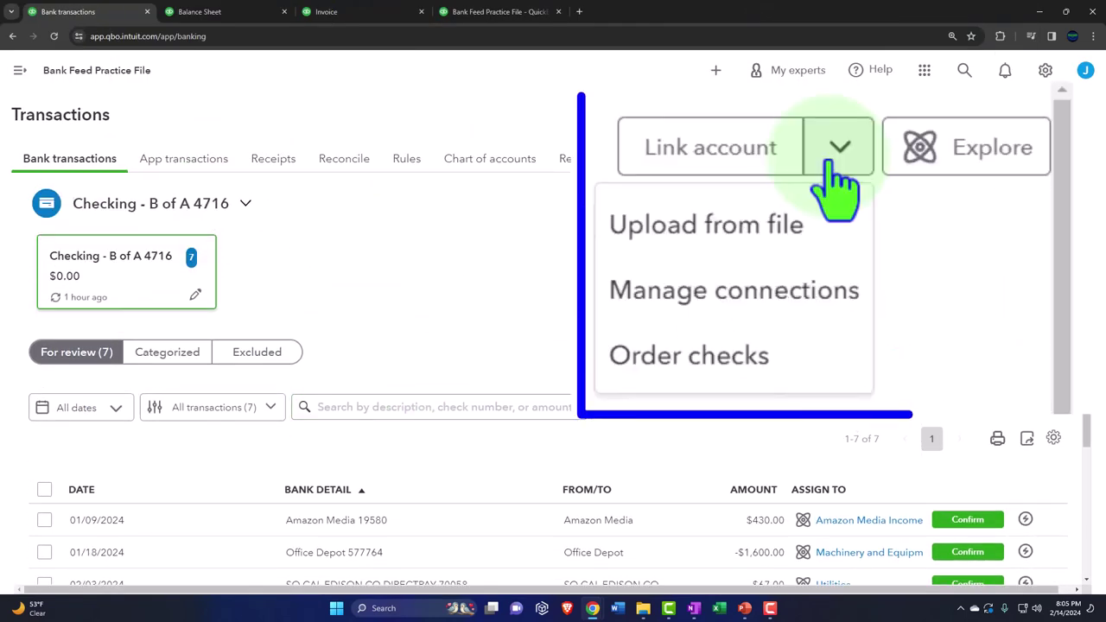
left_click(801, 246)
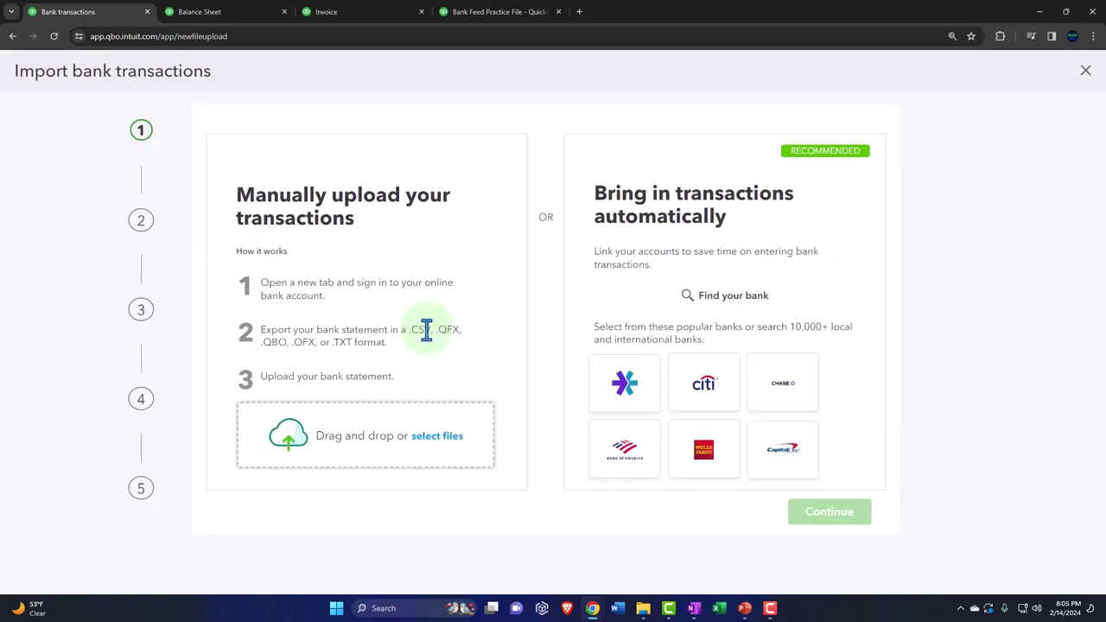
left_click(460, 446)
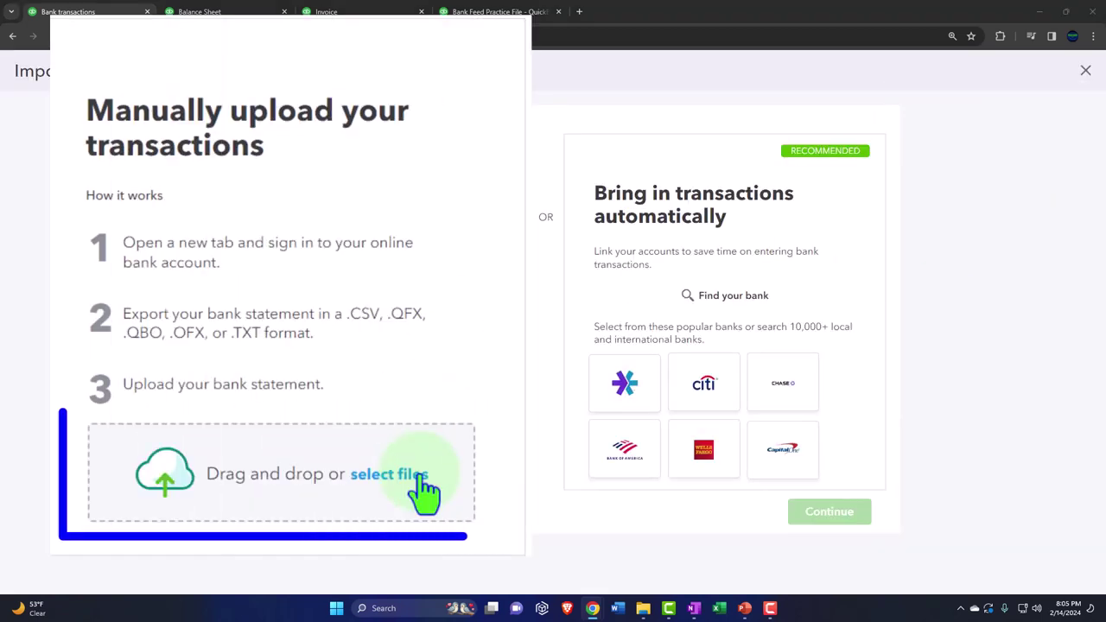
scroll(859, 358, "down", 1)
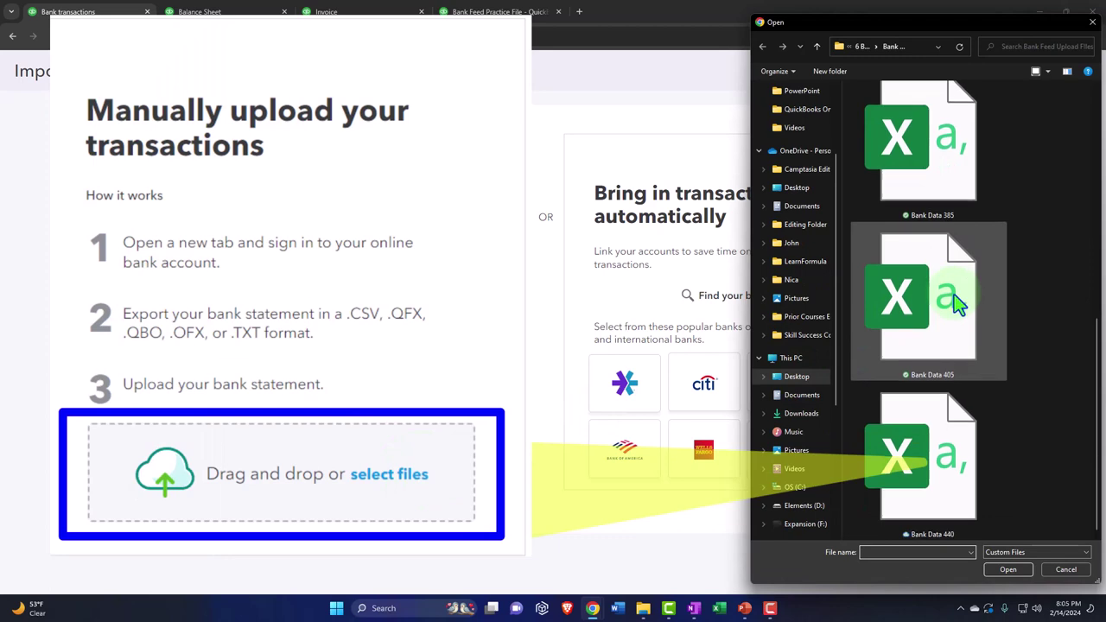
double_click(962, 473)
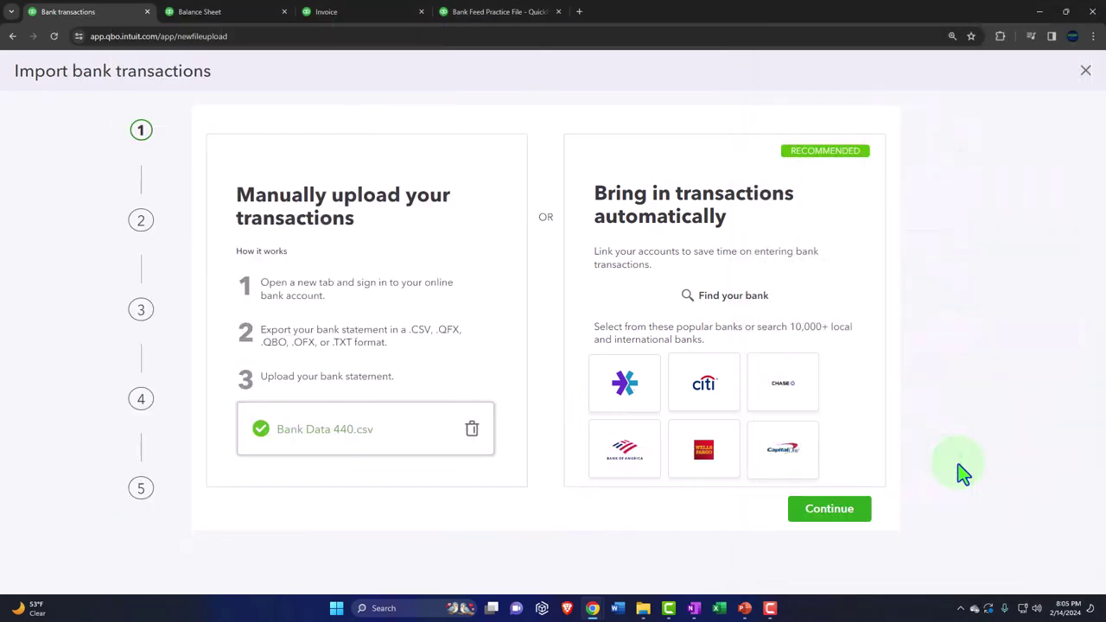
left_click(856, 517)
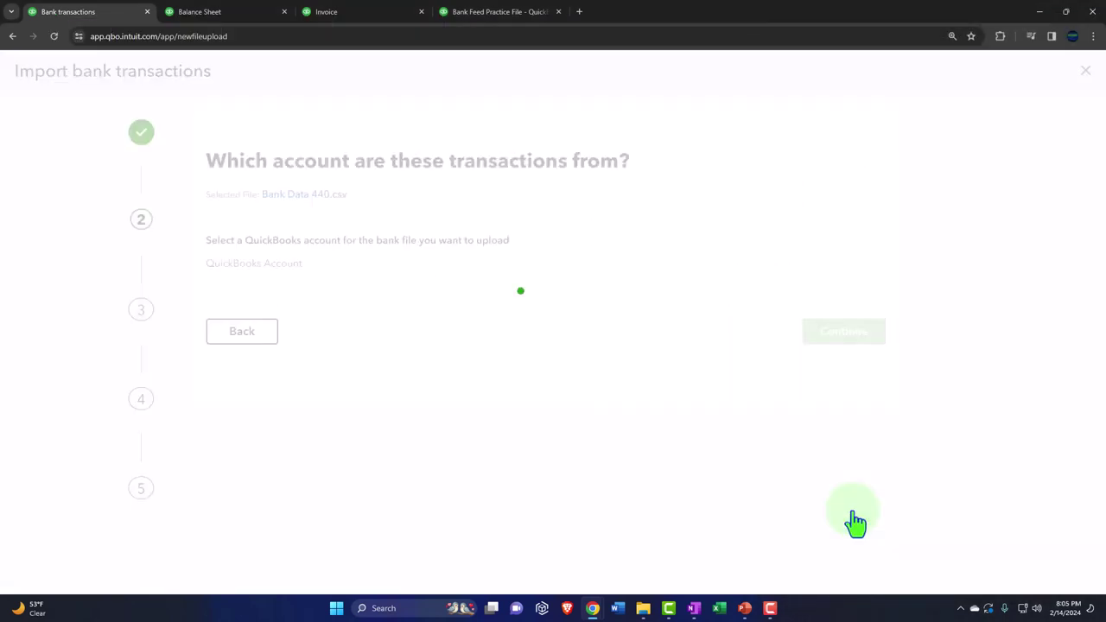
Assign the uploaded transactions to the B of A checking account and continue to the file setup
left_click(324, 294)
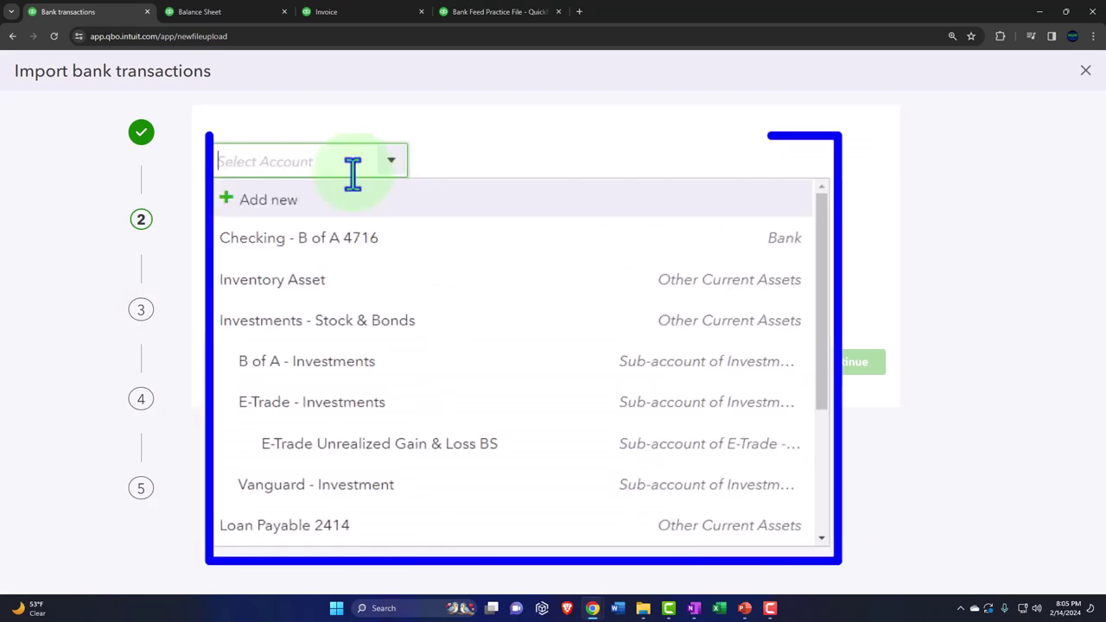
left_click(269, 339)
left_click(843, 367)
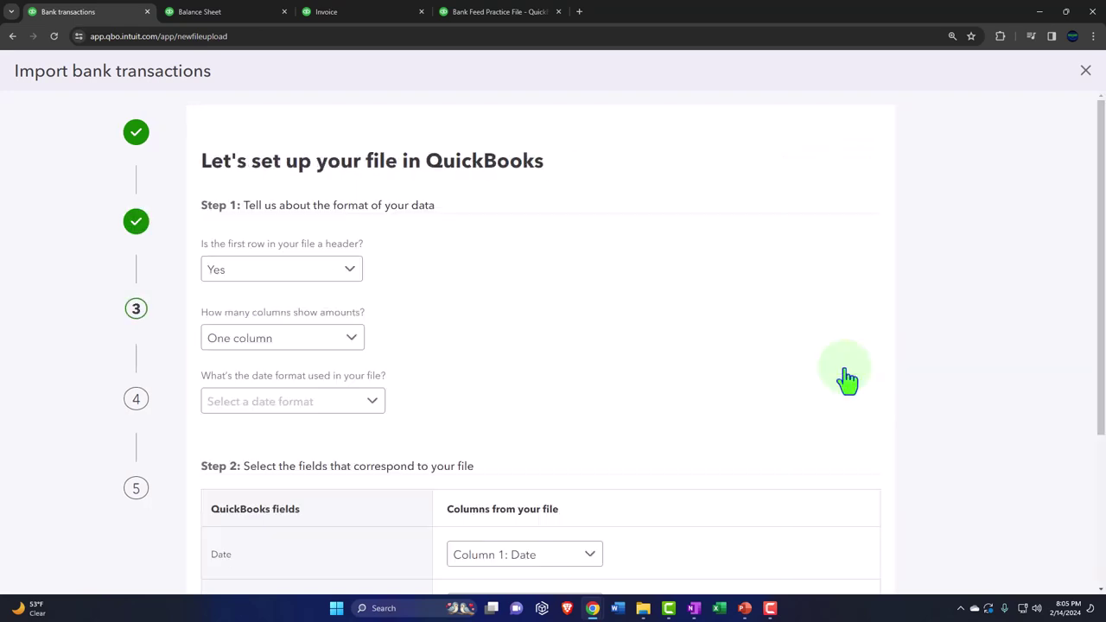
Set the date format of the imported file to MM/dd/yyyy and check the column mapping
scroll(267, 299, "down", 1)
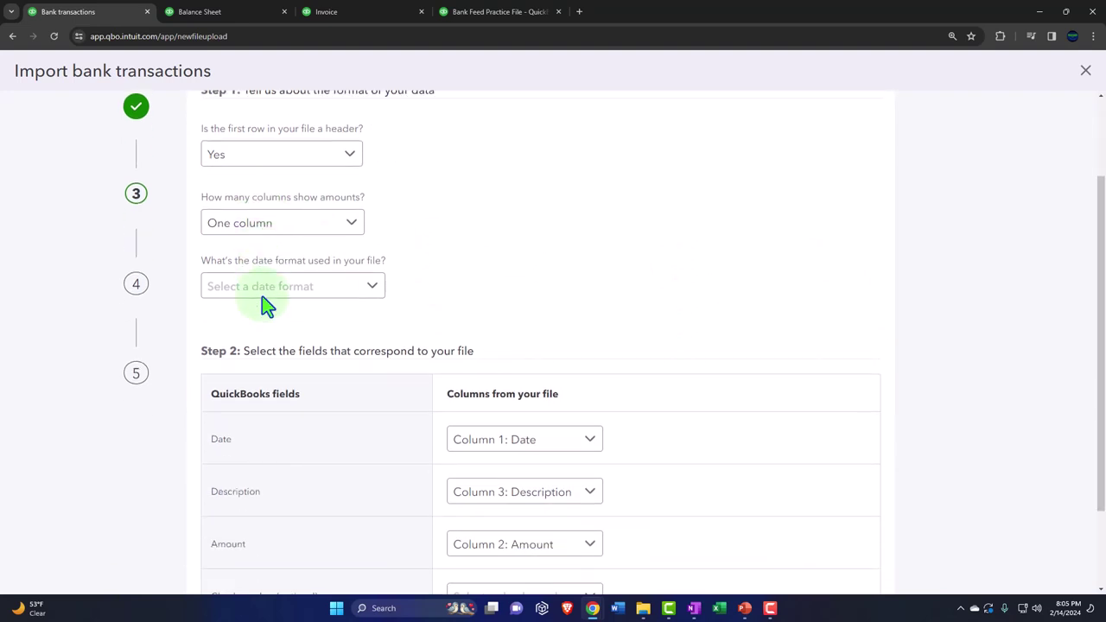
left_click(265, 294)
left_click(259, 317)
scroll(254, 333, "down", 1)
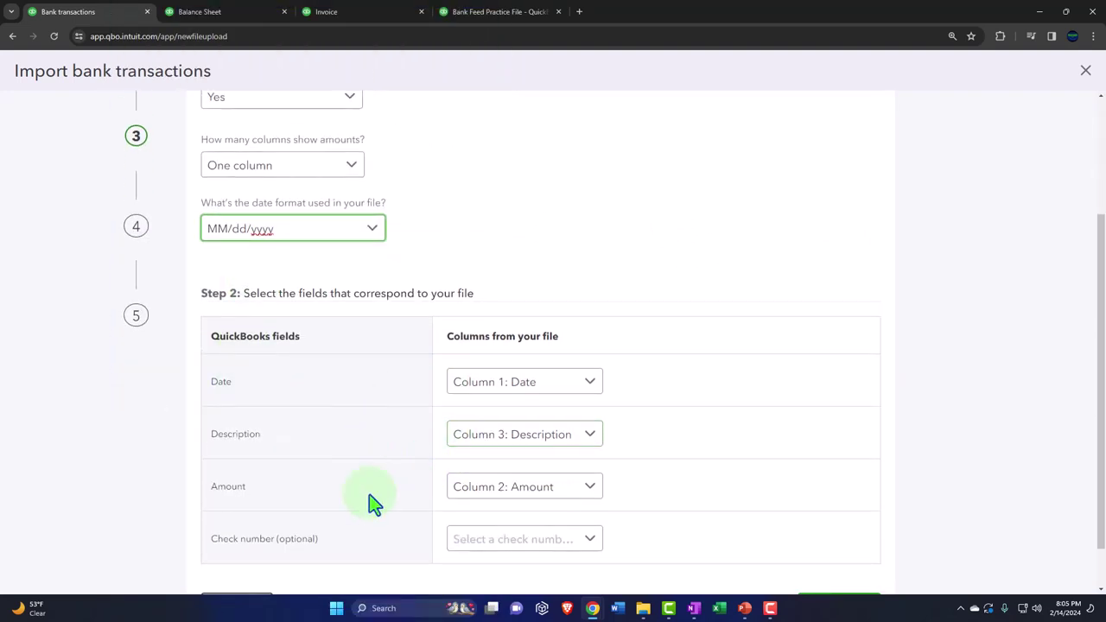
Import the 3/3/2024 customer payment of 183.75 with its original values kept, and finish the import
scroll(474, 508, "down", 1)
left_click(864, 557)
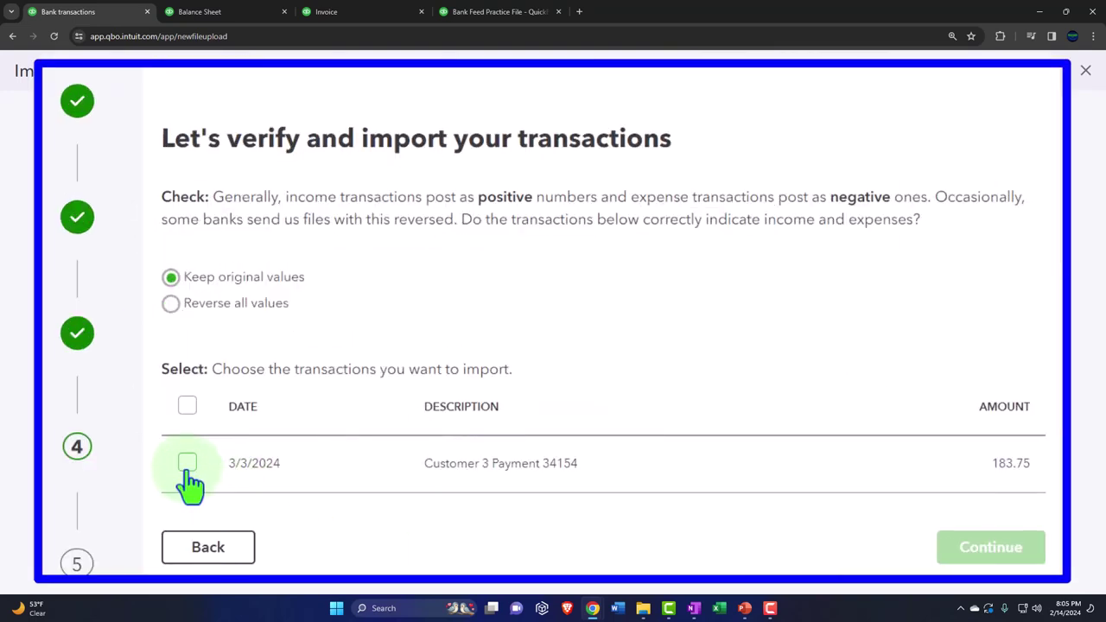
left_click(185, 471)
left_click(983, 546)
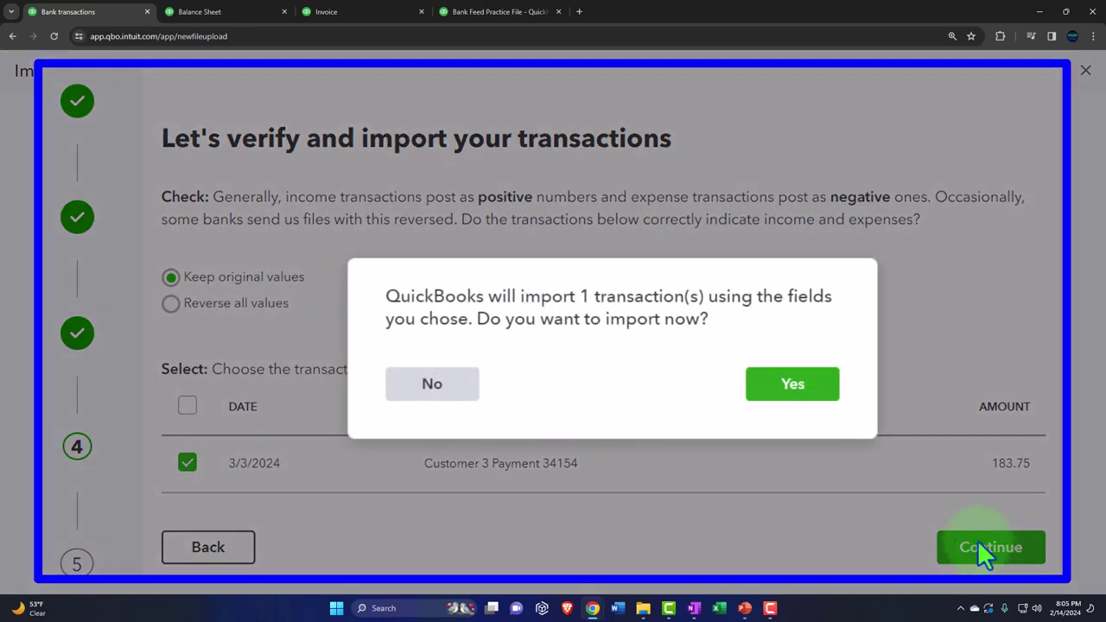
left_click(711, 361)
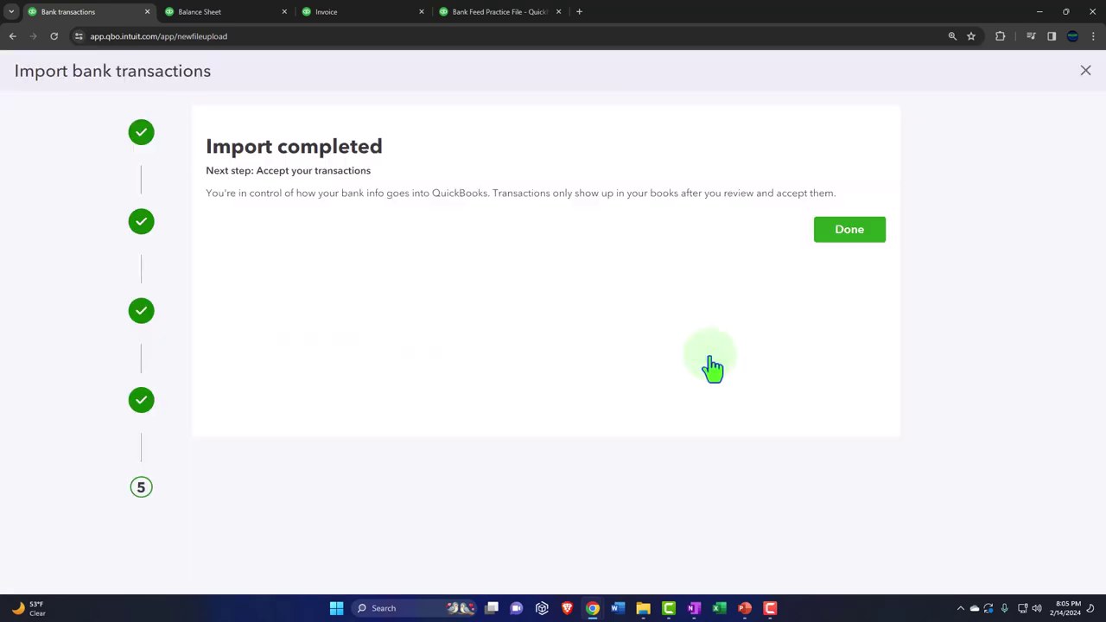
left_click(849, 230)
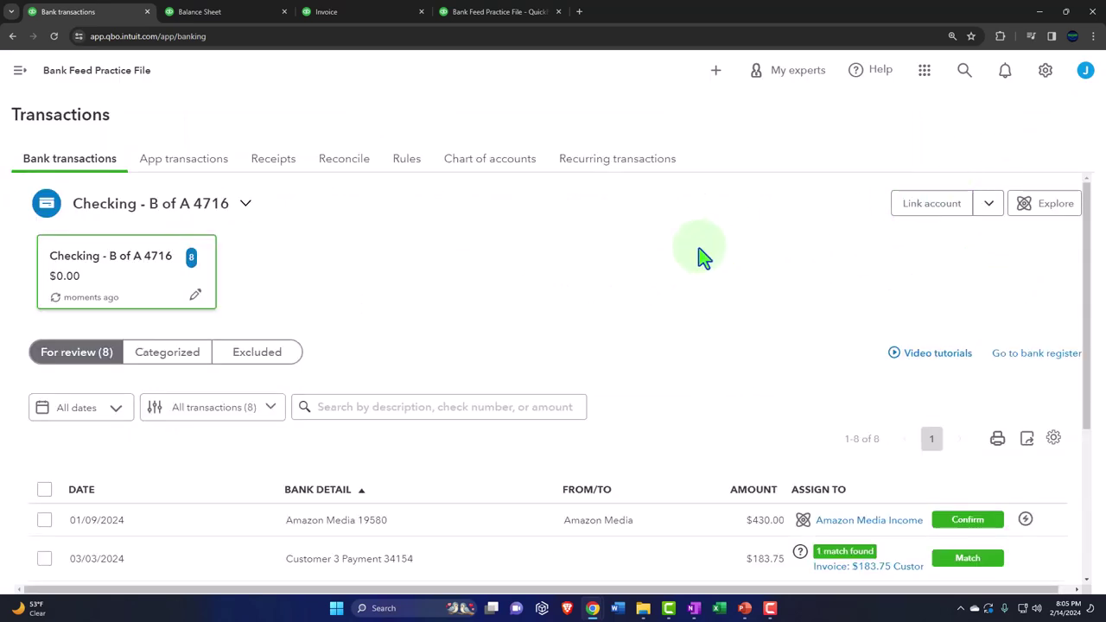
Expand the 03/03/2024 customer payment to examine its suggested match, and check accounts receivable on the balance sheet
scroll(701, 254, "down", 2)
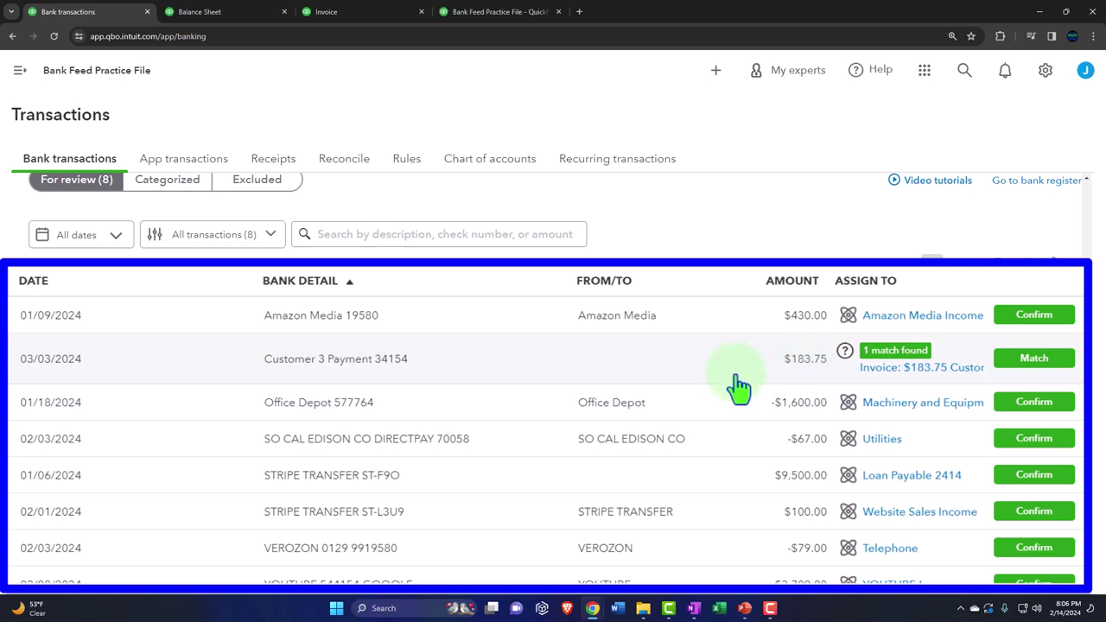
left_click(395, 393)
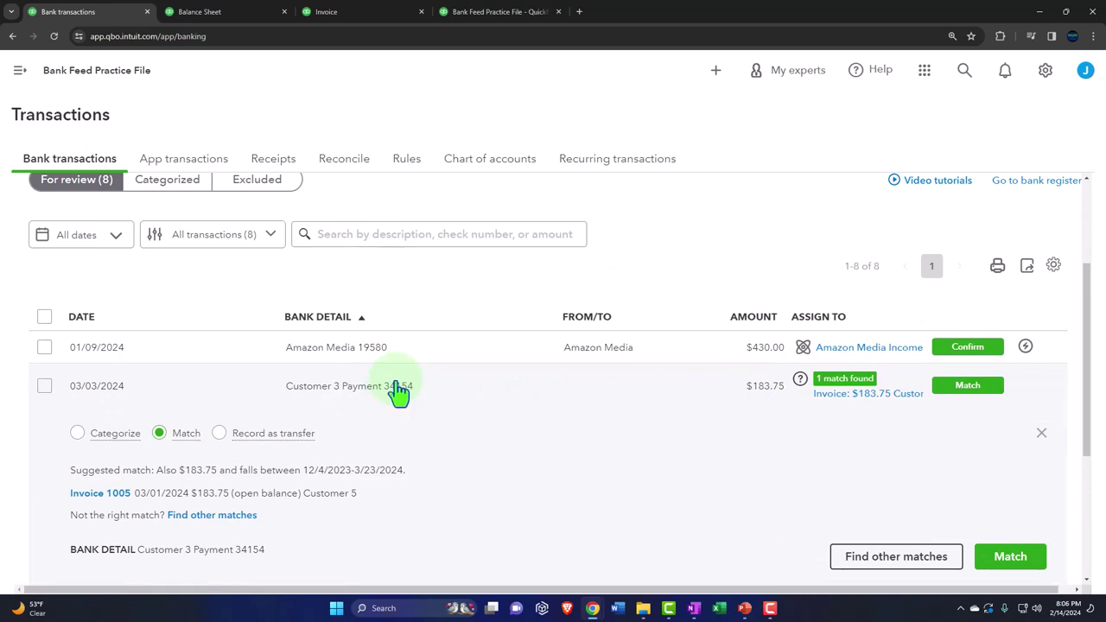
scroll(394, 389, "down", 2)
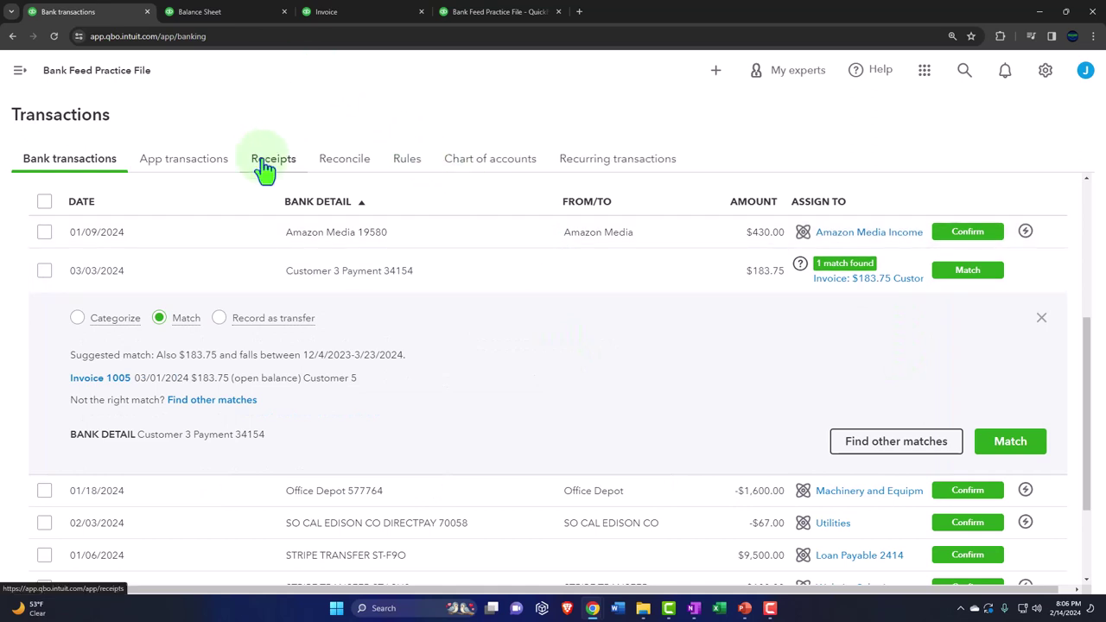
left_click(20, 72)
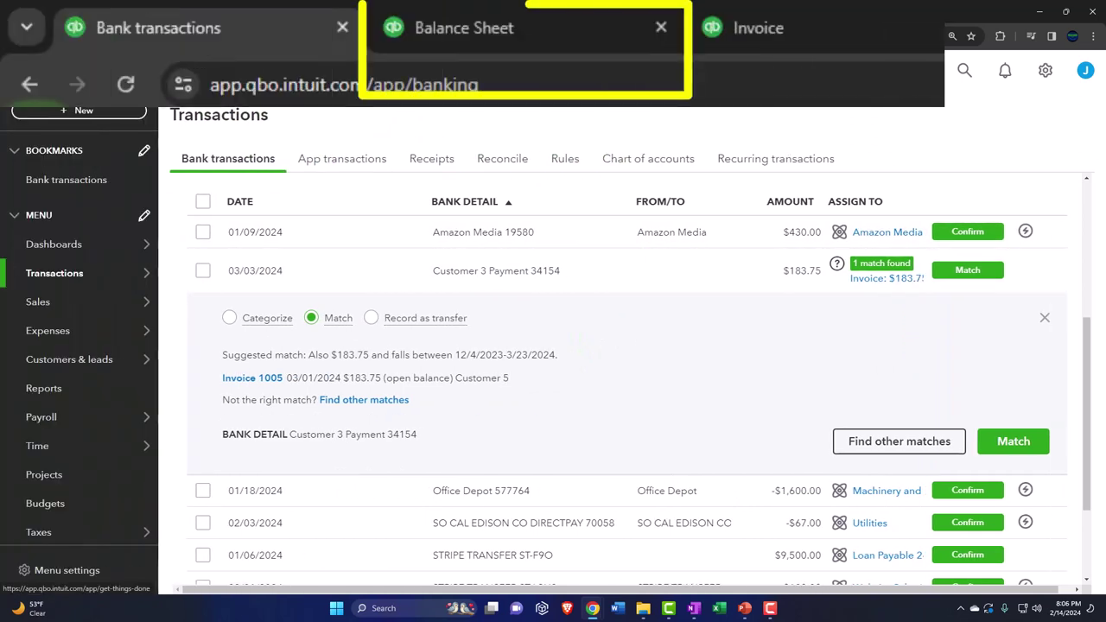
left_click(207, 12)
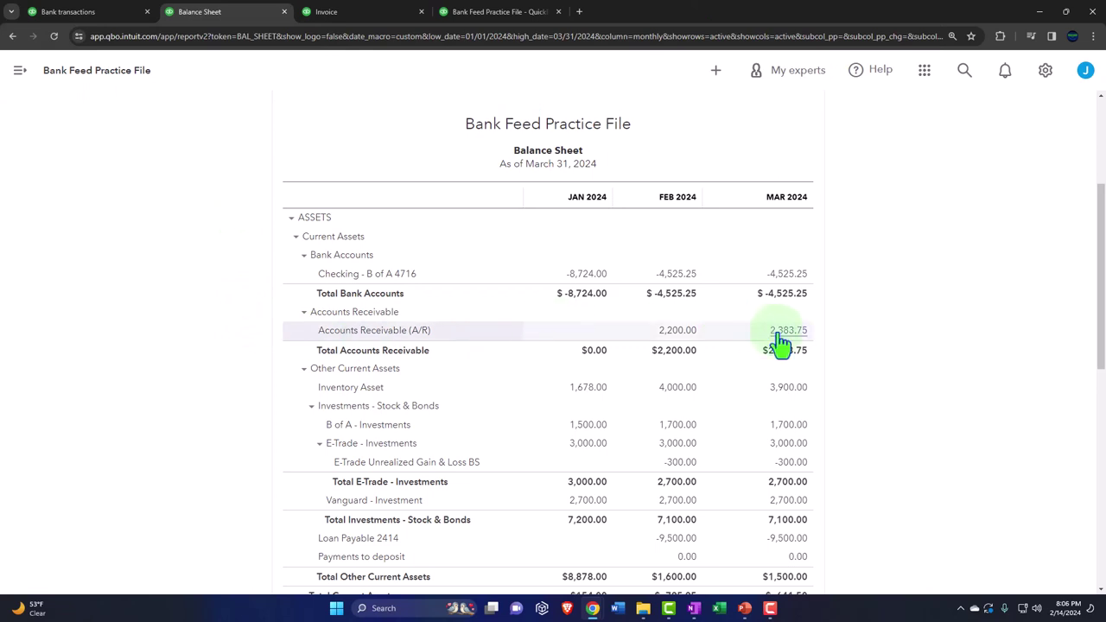
Duplicate the trial balance browser tab and open the reports list in the copy
left_click(496, 12)
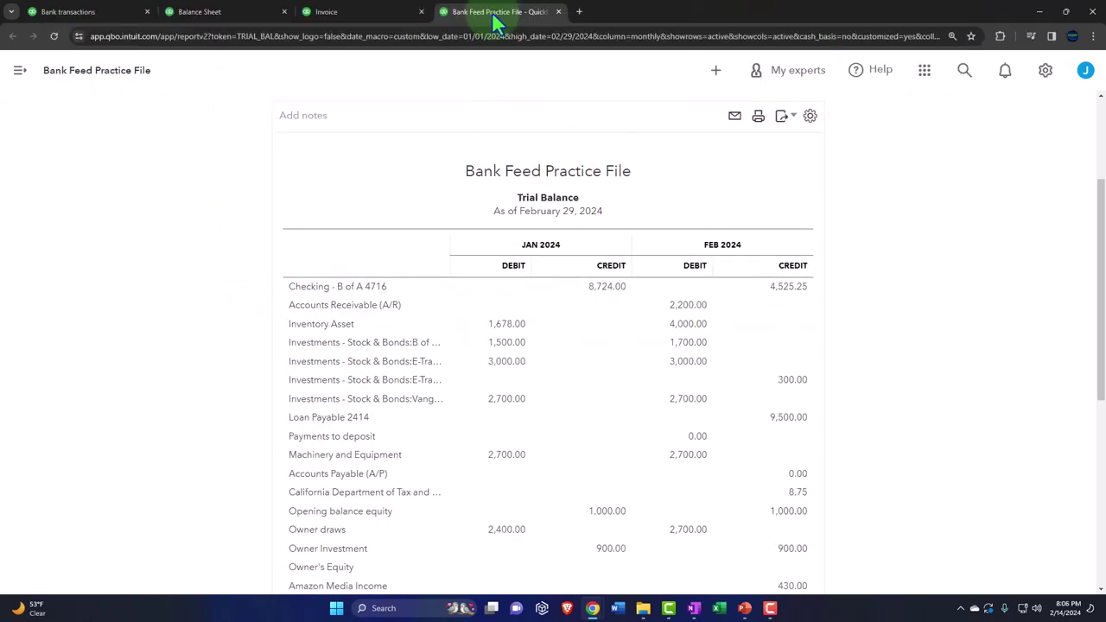
right_click(496, 18)
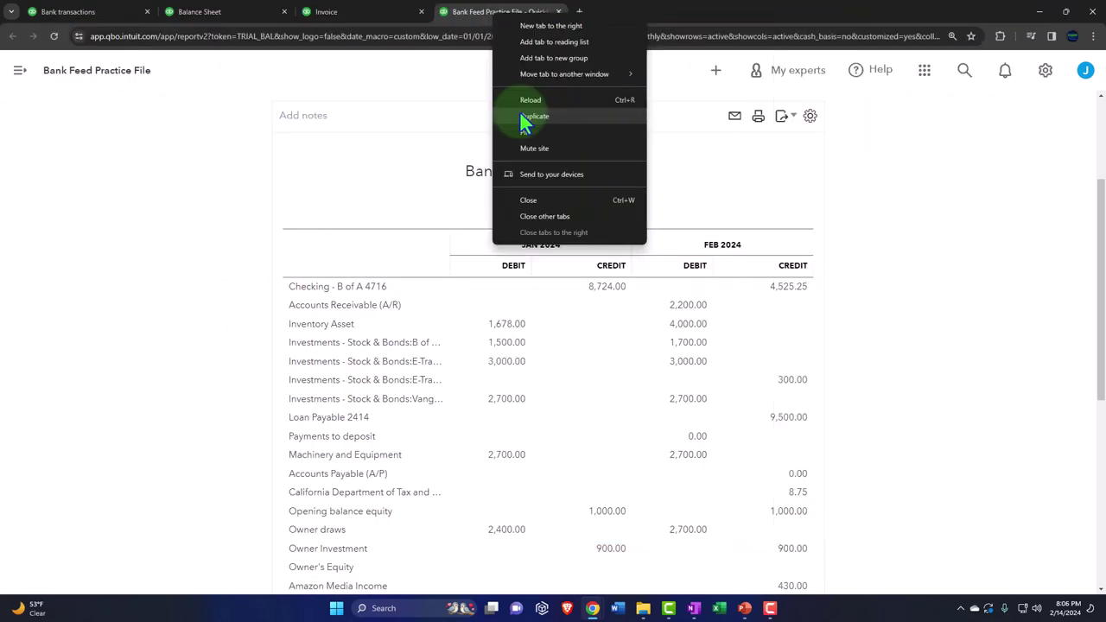
left_click(521, 113)
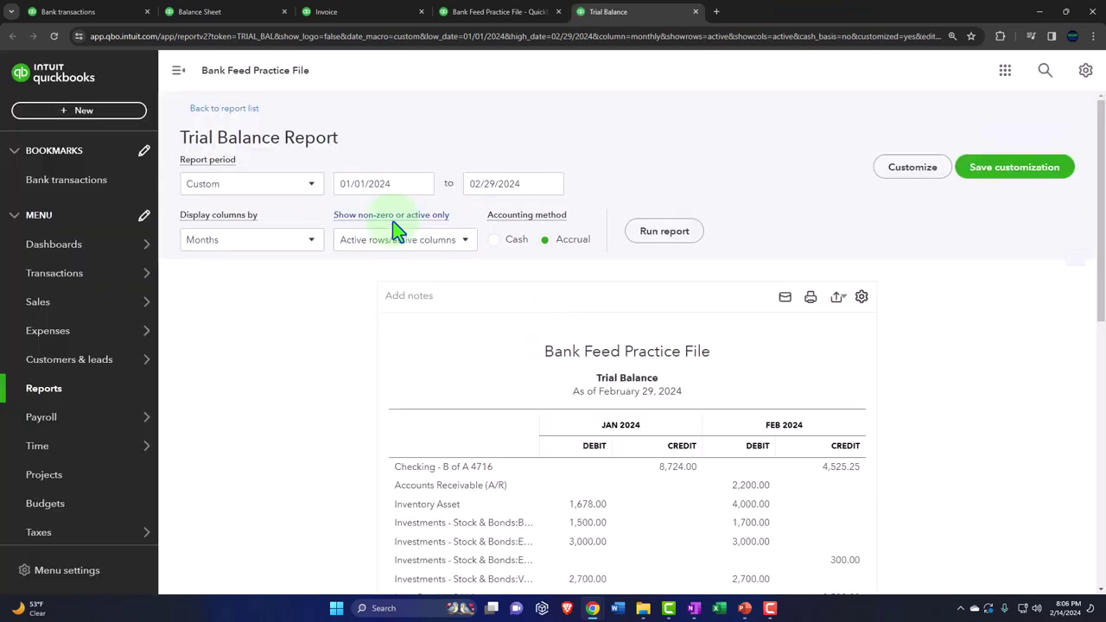
mouse_move(58, 397)
left_click(87, 281)
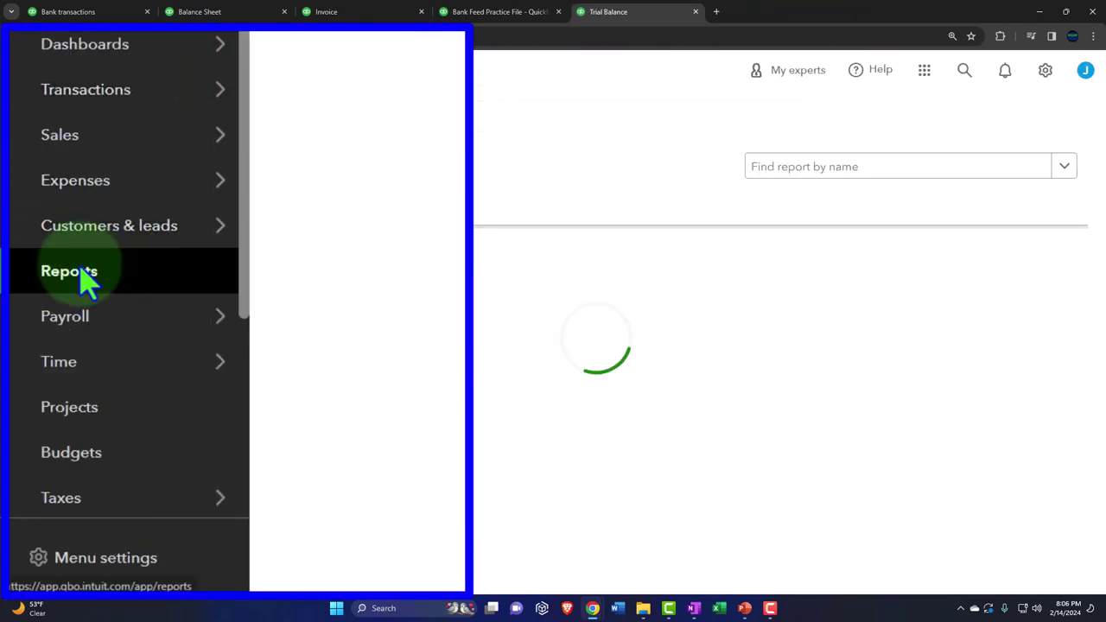
Open the Customer Balance Detail report from the Who owes you group and run it for all dates
scroll(233, 423, "down", 10)
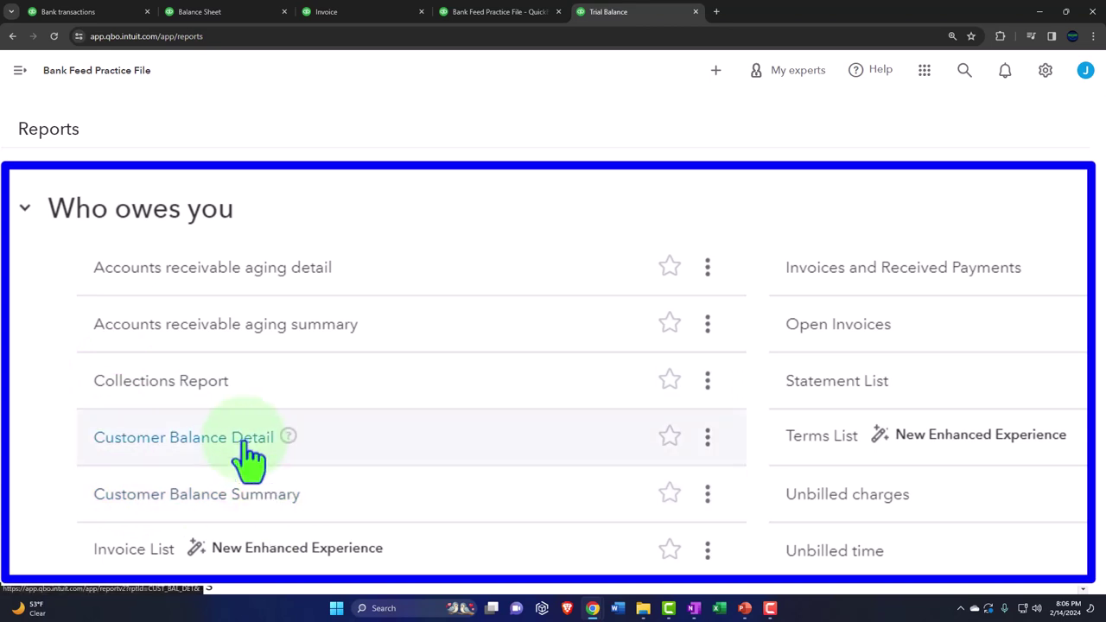
left_click(178, 447)
scroll(178, 446, "down", 2)
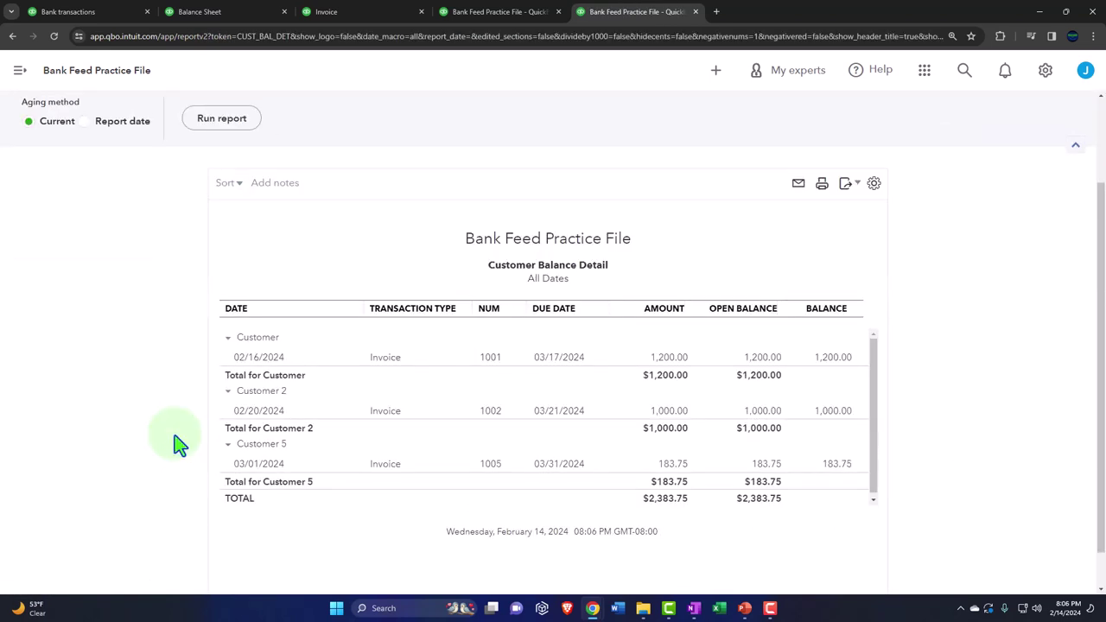
scroll(178, 444, "up", 2)
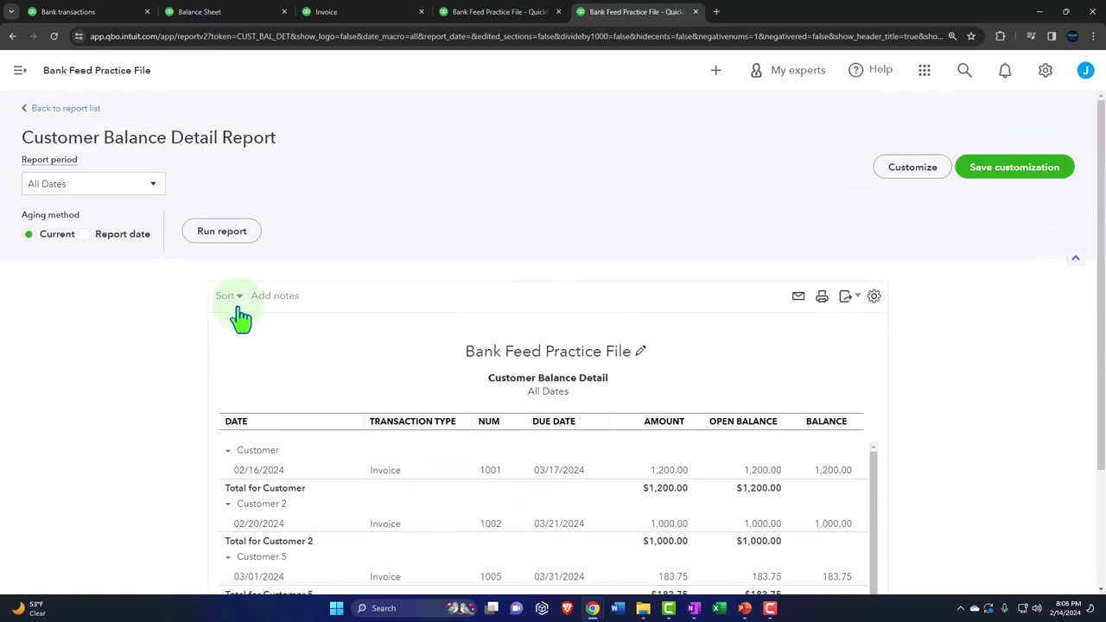
left_click(211, 238)
scroll(178, 296, "down", 2)
key("ctrl+plus")
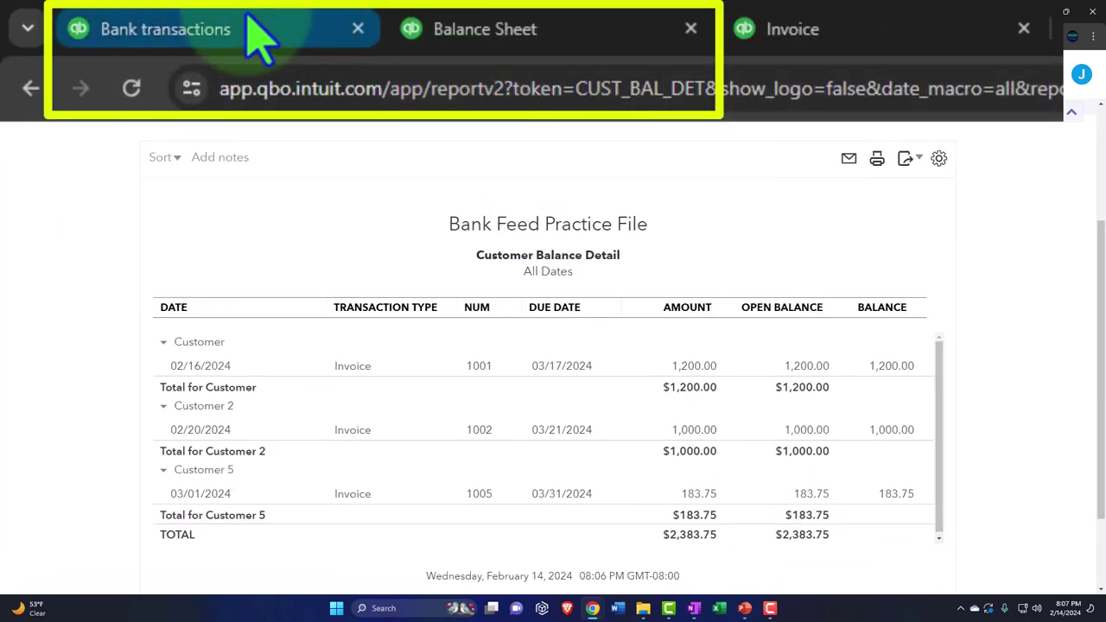
Return to the bank transactions browser tab, open the All sales list and filter it to open invoices
left_click(540, 32)
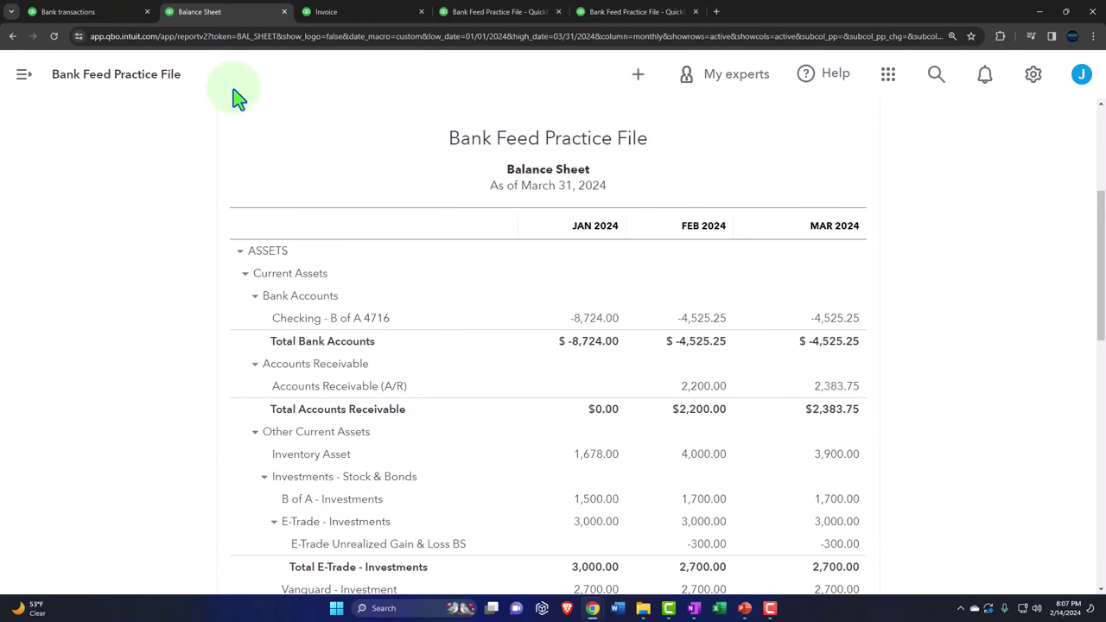
left_click(210, 38)
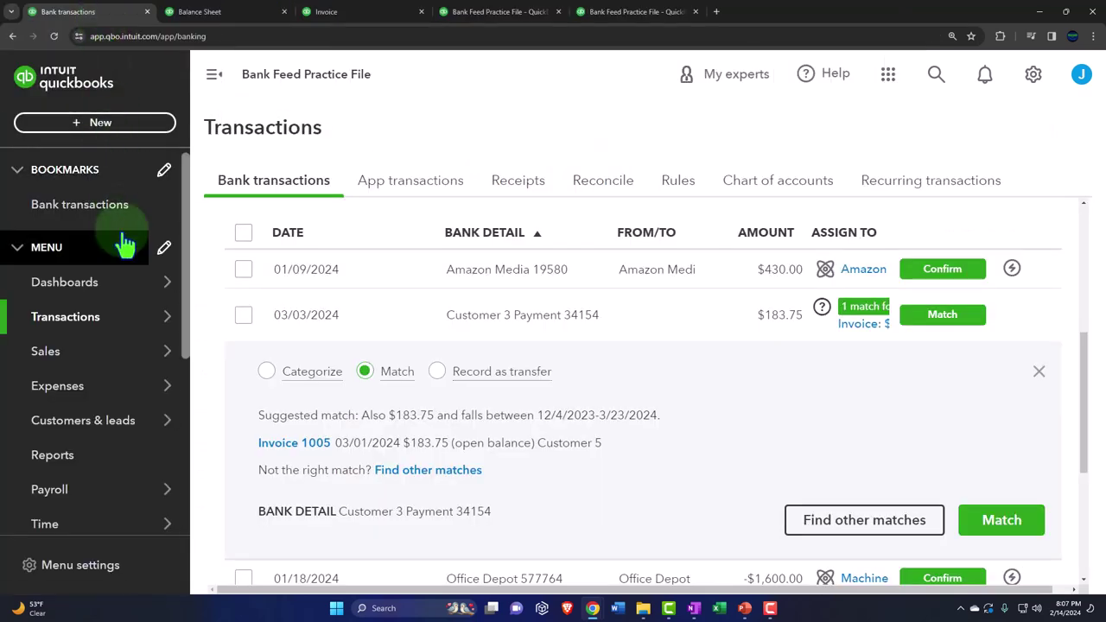
left_click(73, 354)
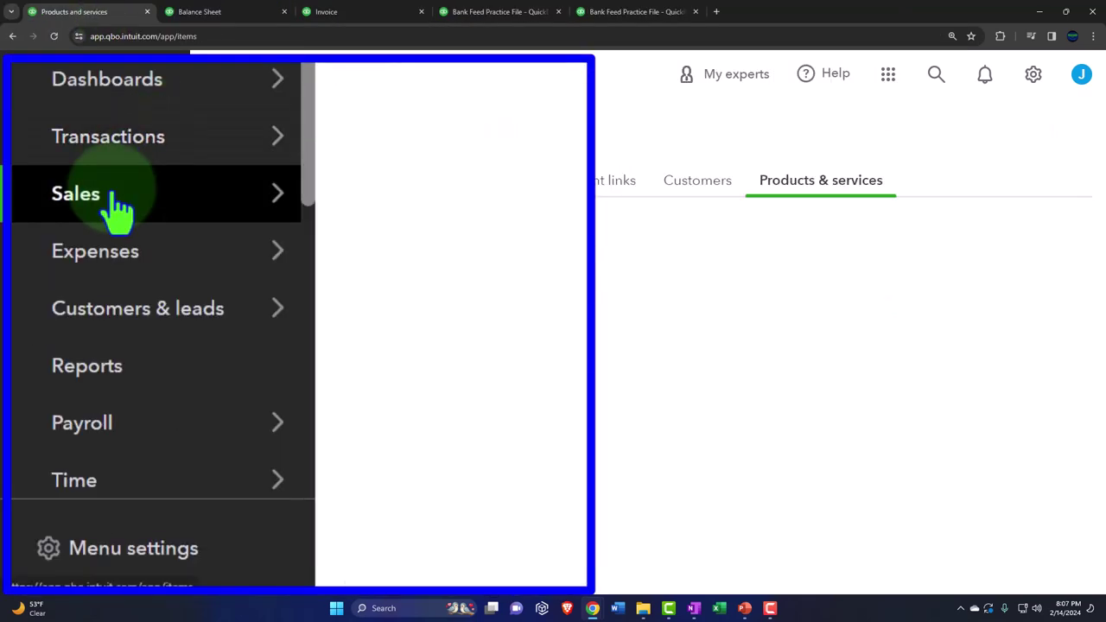
left_click(217, 76)
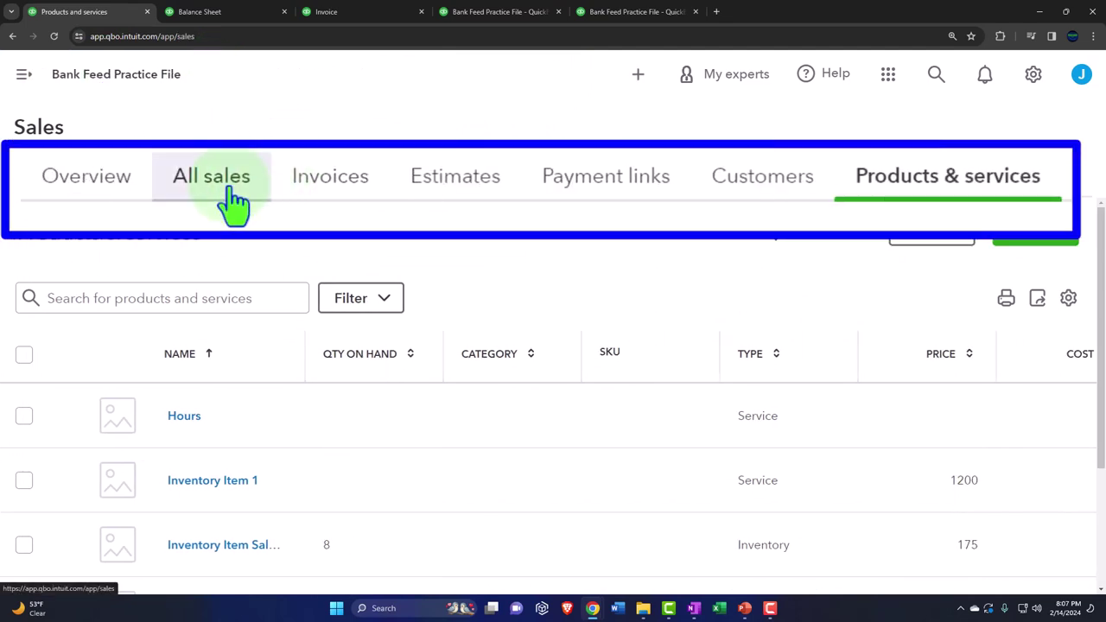
left_click(142, 181)
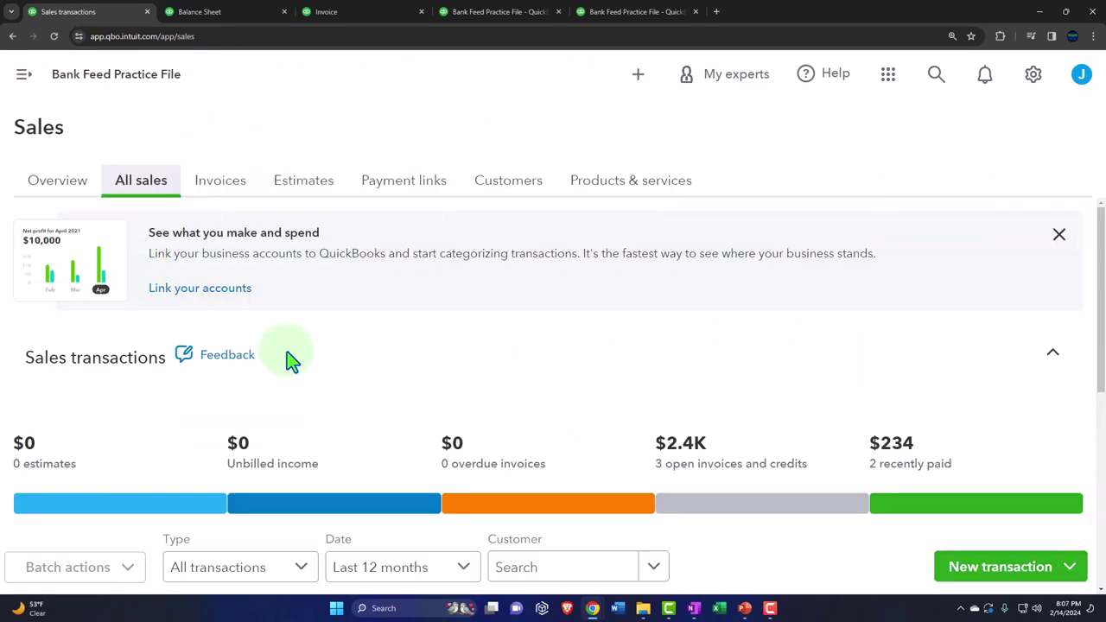
key("ctrl+minus")
scroll(288, 355, "down", 3)
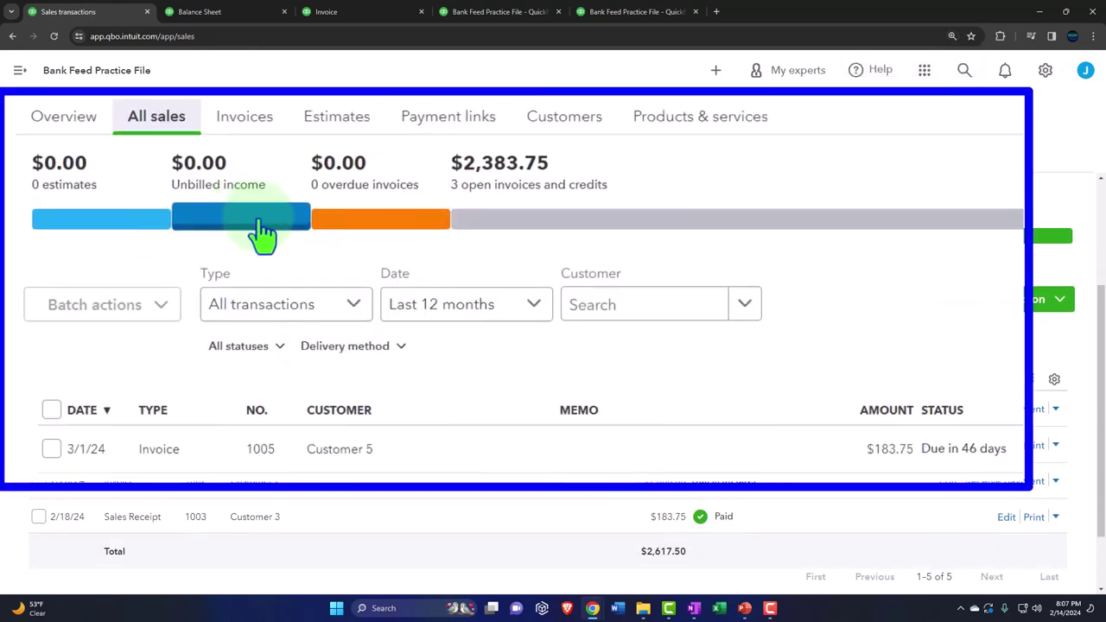
left_click(550, 238)
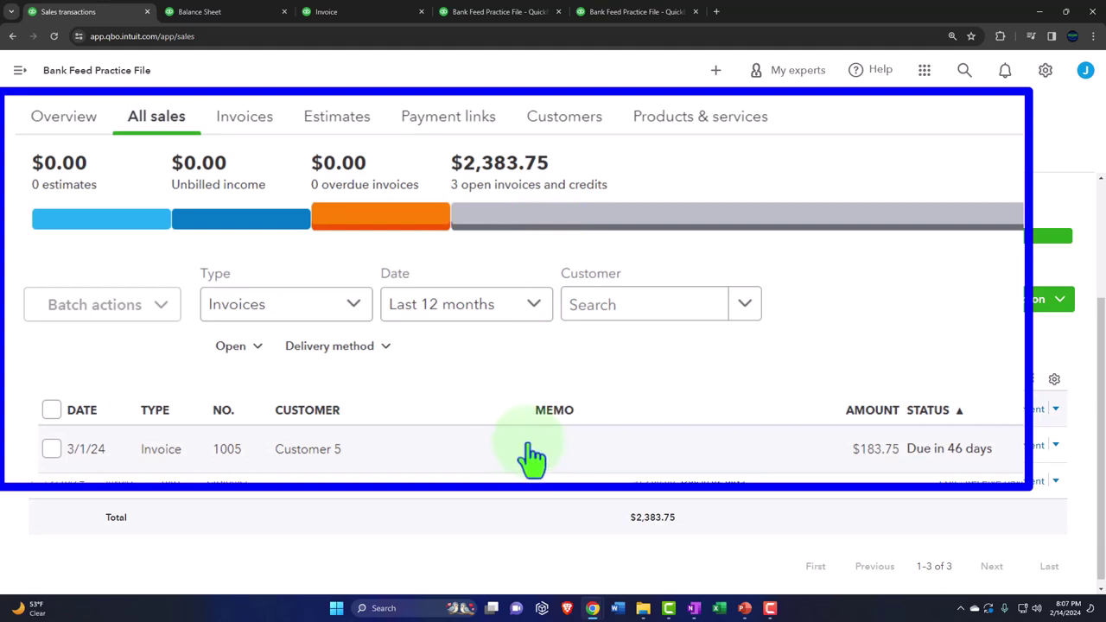
Open the Invoices list in Sales and filter it by the Unpaid status
left_click(189, 165)
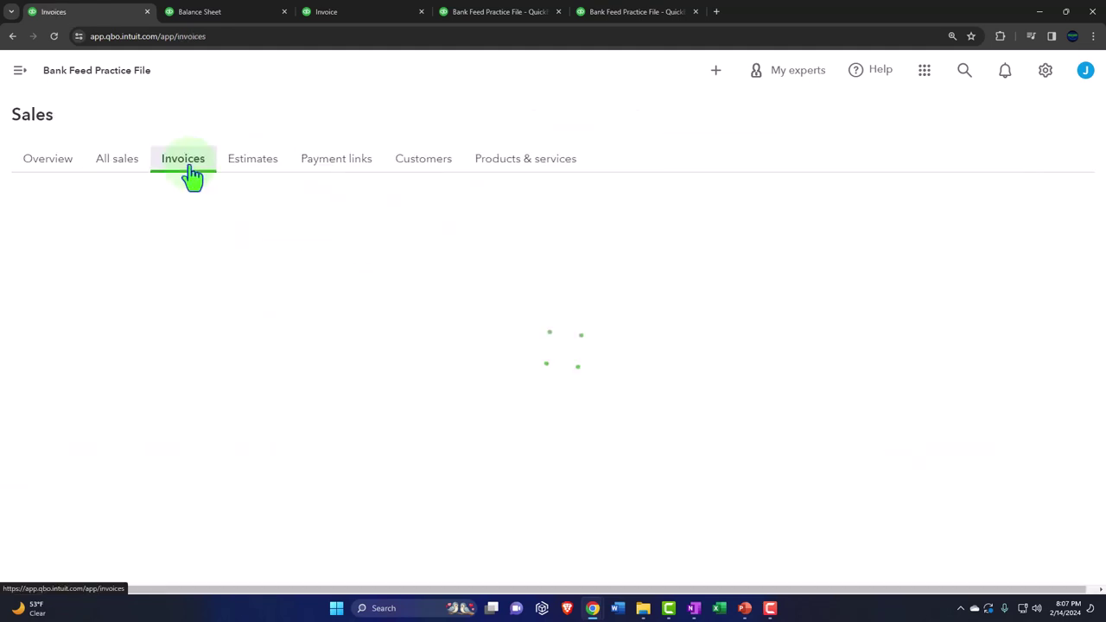
scroll(253, 259, "down", 2)
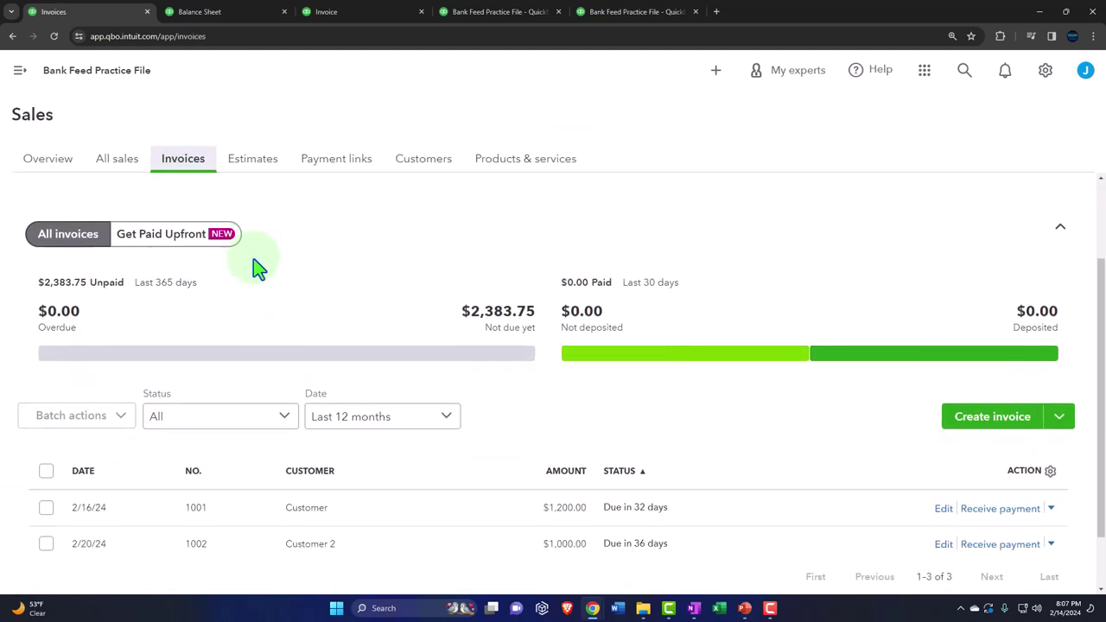
scroll(253, 258, "down", 1)
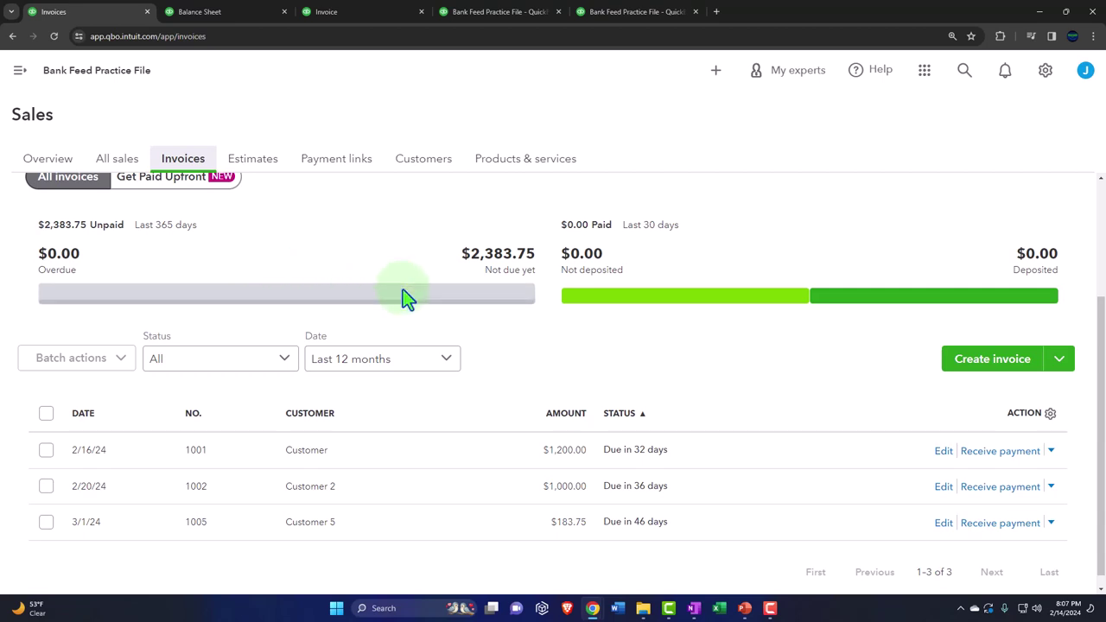
left_click(214, 362)
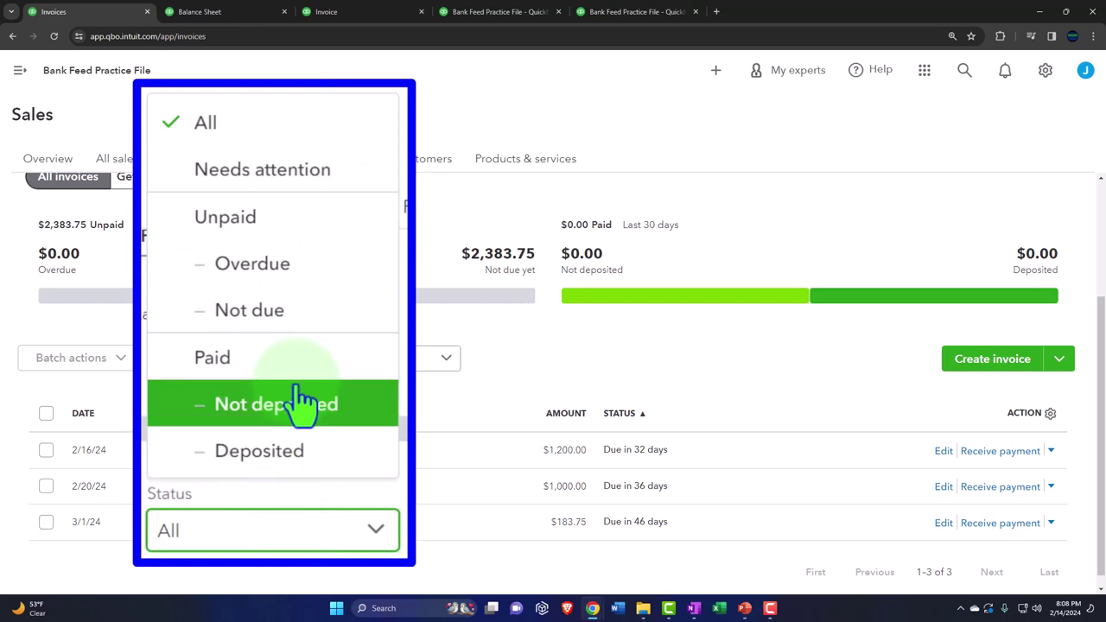
left_click(260, 223)
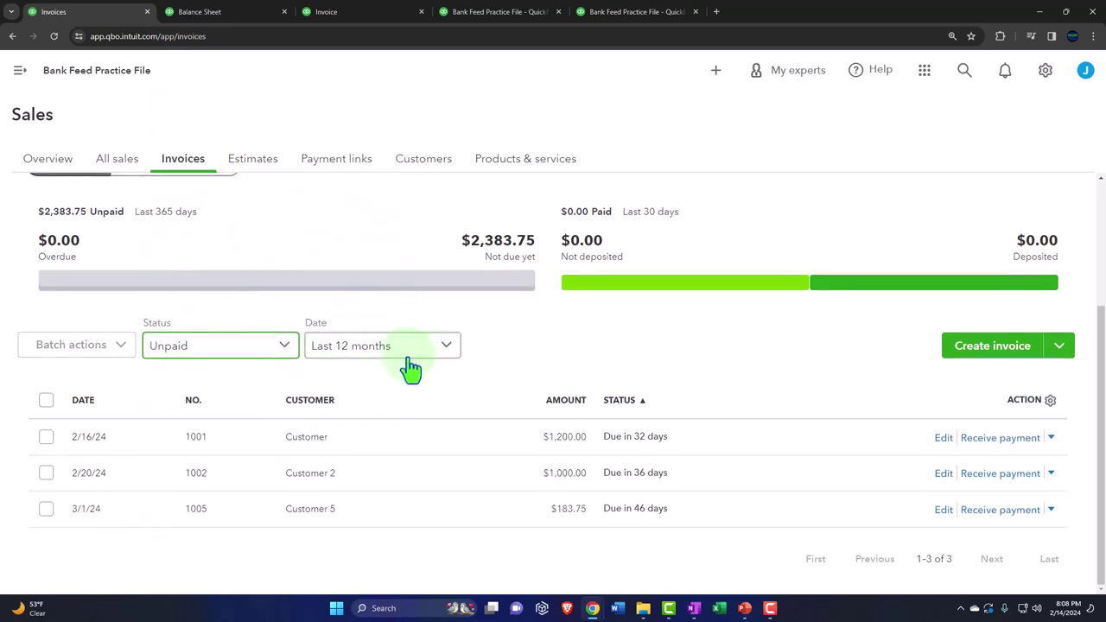
scroll(408, 345, "up", 2)
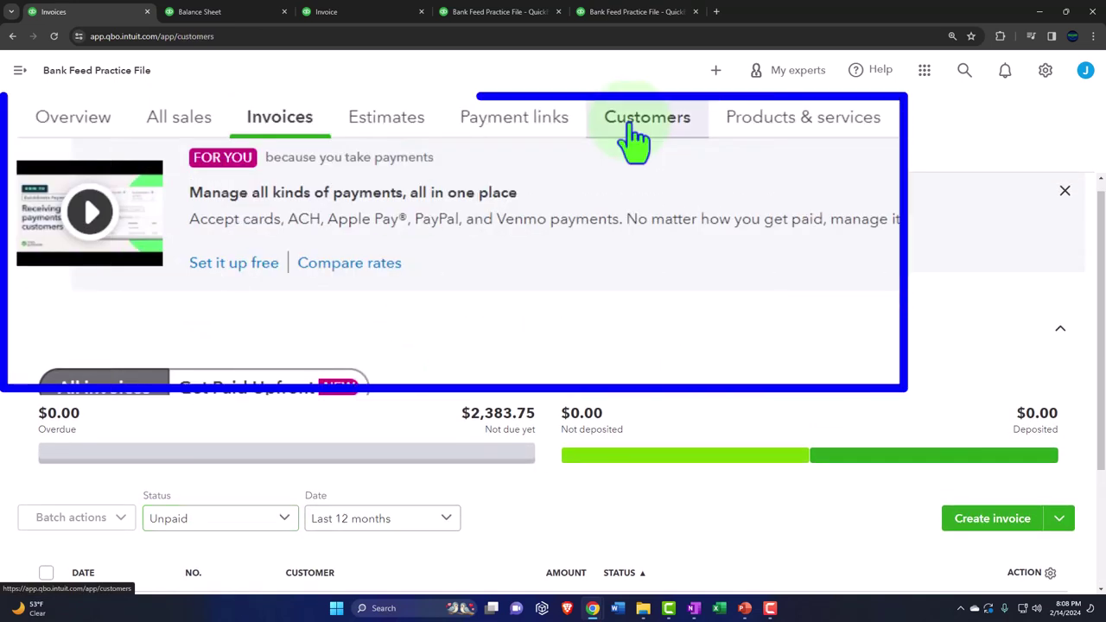
Filter the Customers list to open invoices and open Customer 5's record to examine the pending invoice
left_click(424, 159)
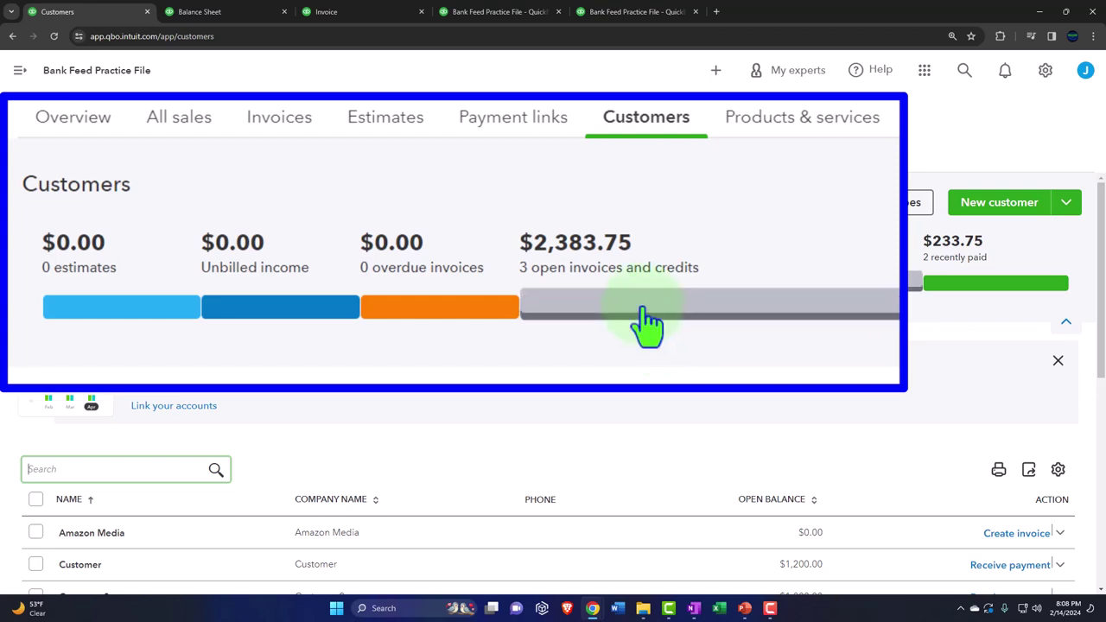
left_click(420, 296)
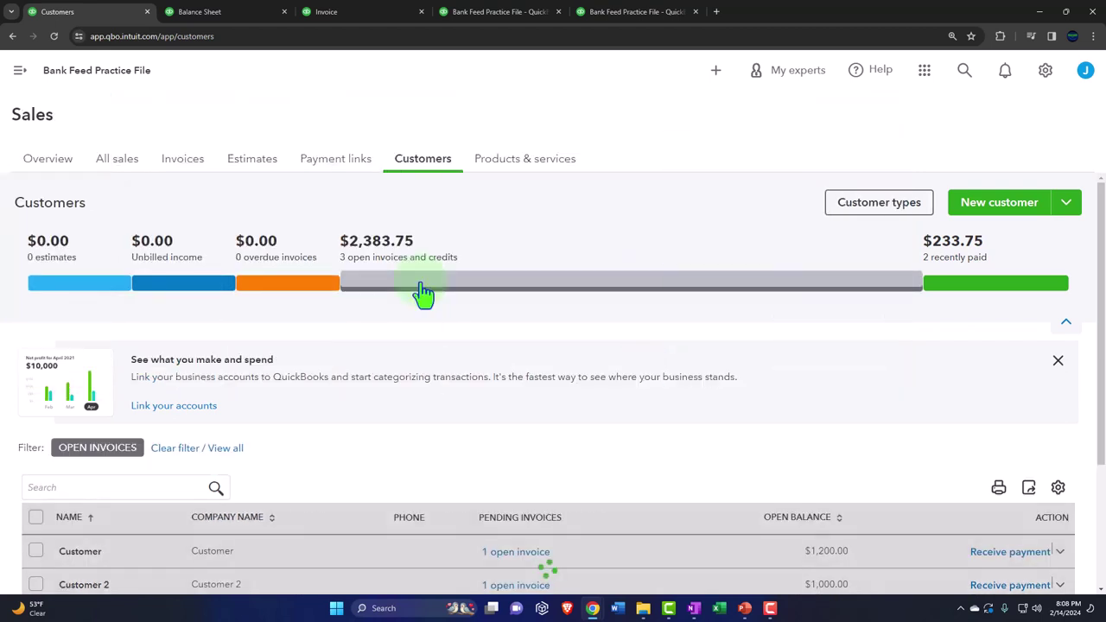
scroll(421, 296, "down", 3)
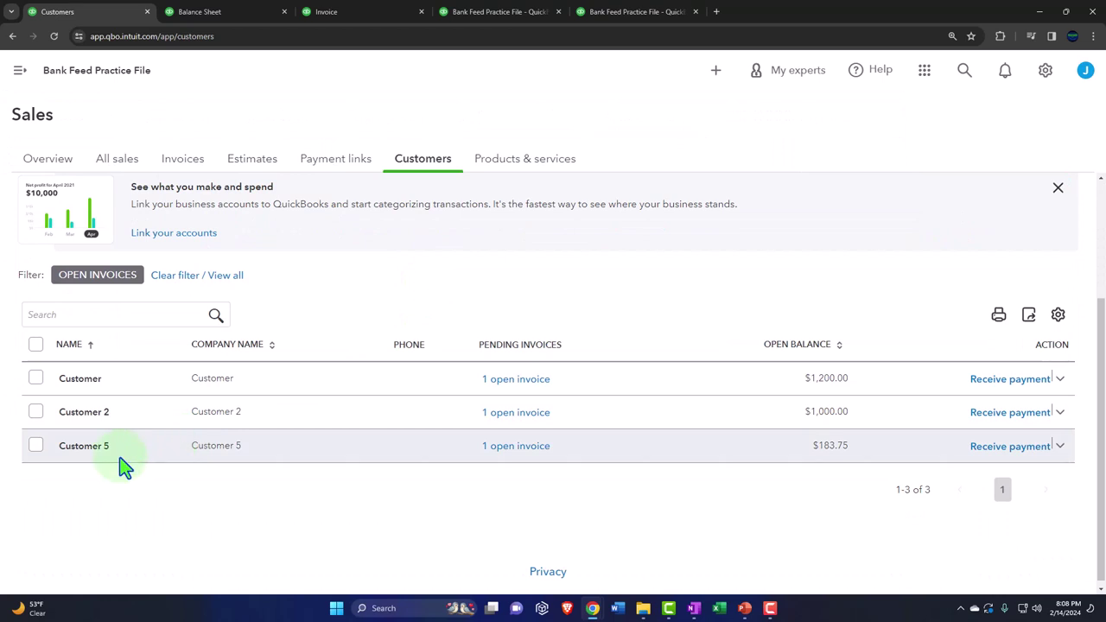
left_click(488, 451)
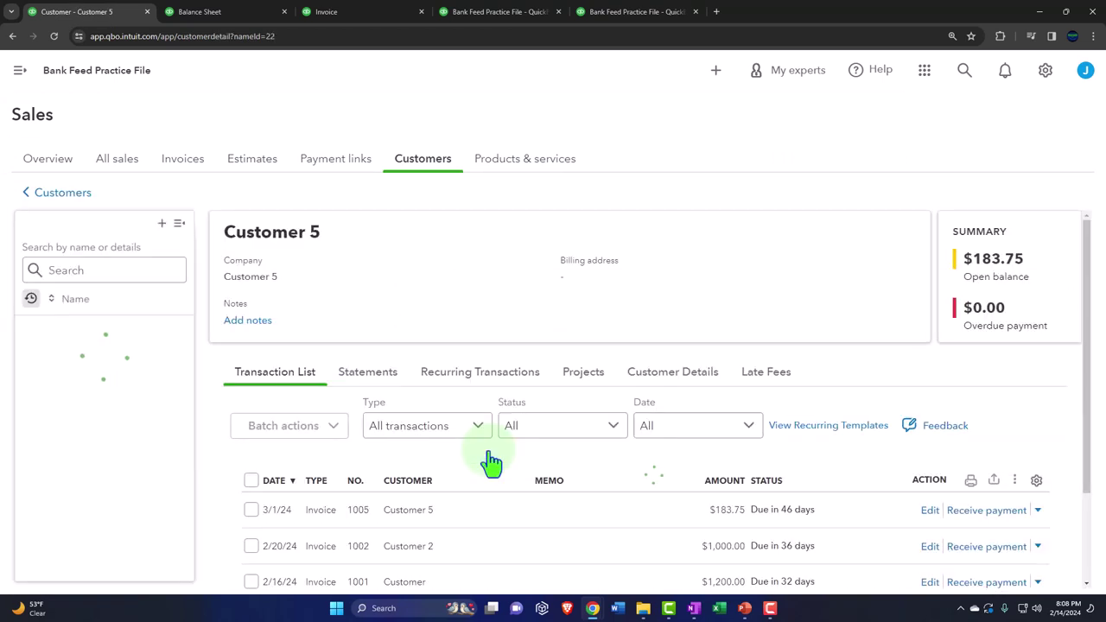
scroll(324, 315, "down", 1)
scroll(323, 314, "down", 1)
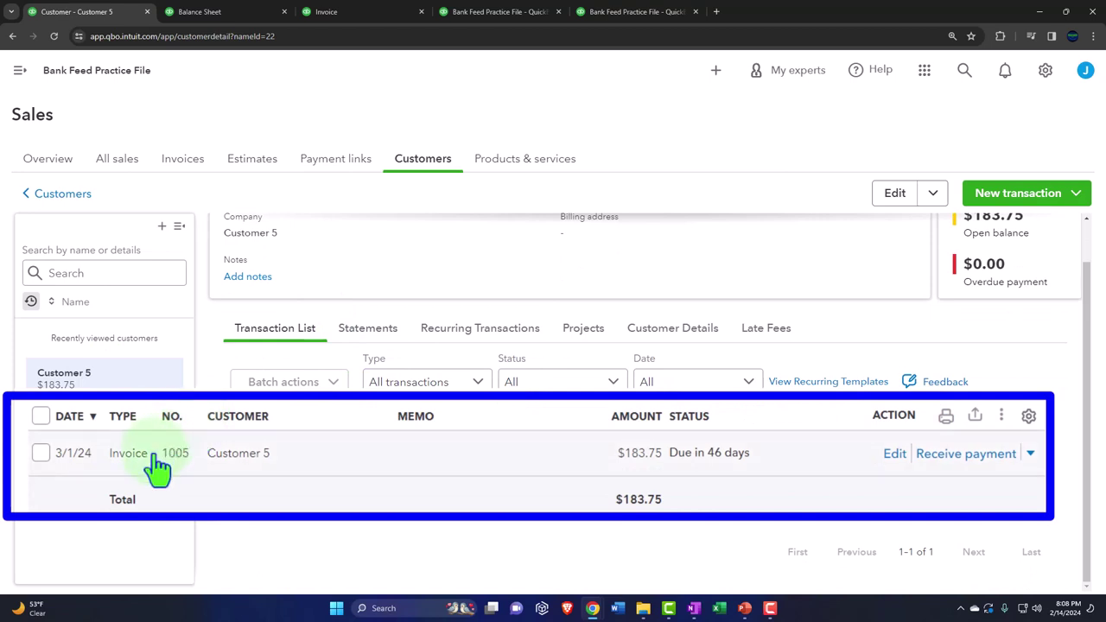
Open the Receive Payment form for Customer 5's invoice, examine the Deposit to account choices, and close the form without saving
left_click(1002, 467)
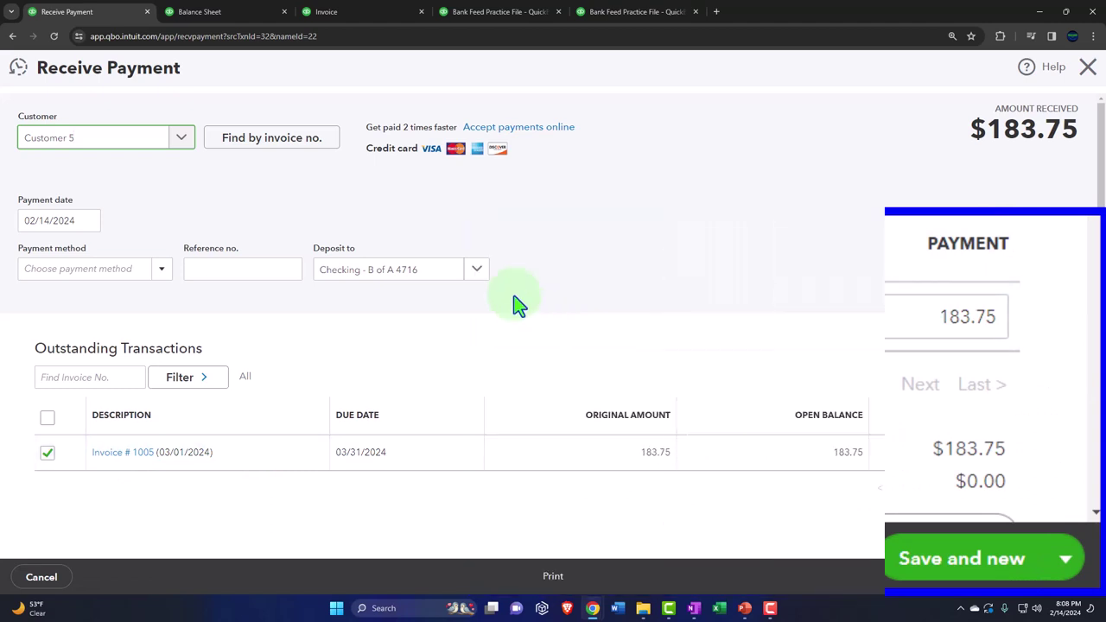
left_click(476, 274)
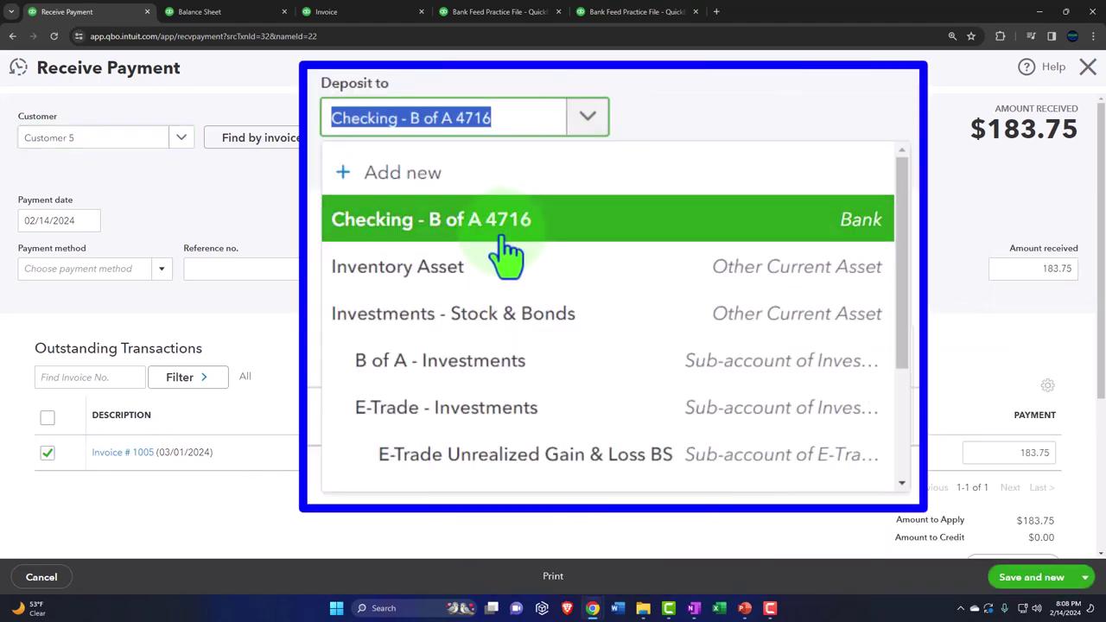
scroll(506, 254, "down", 4)
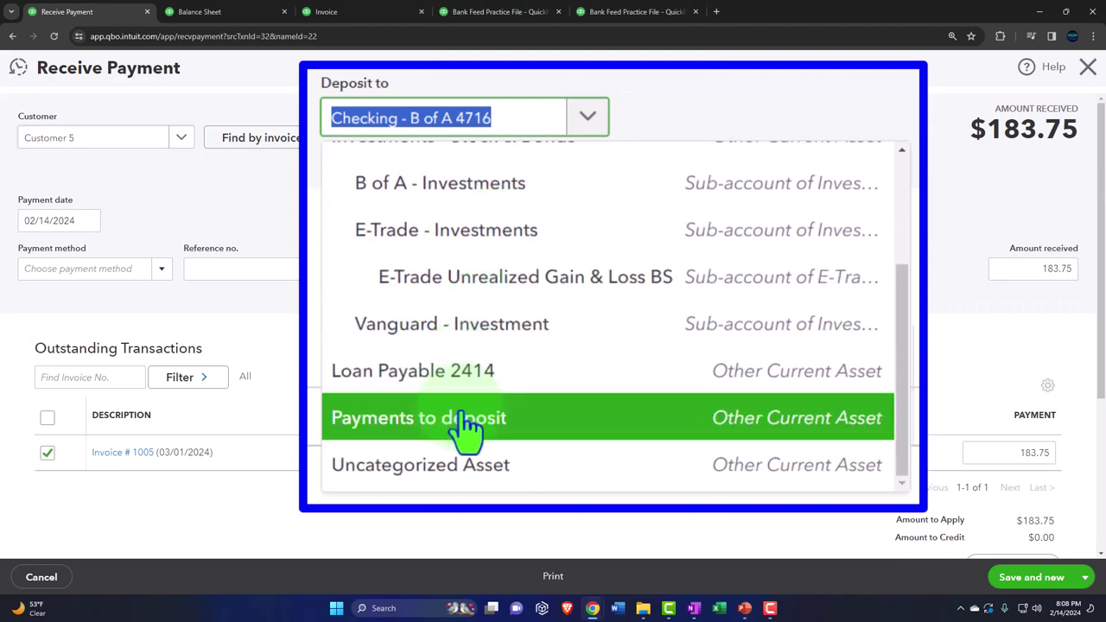
left_click(570, 246)
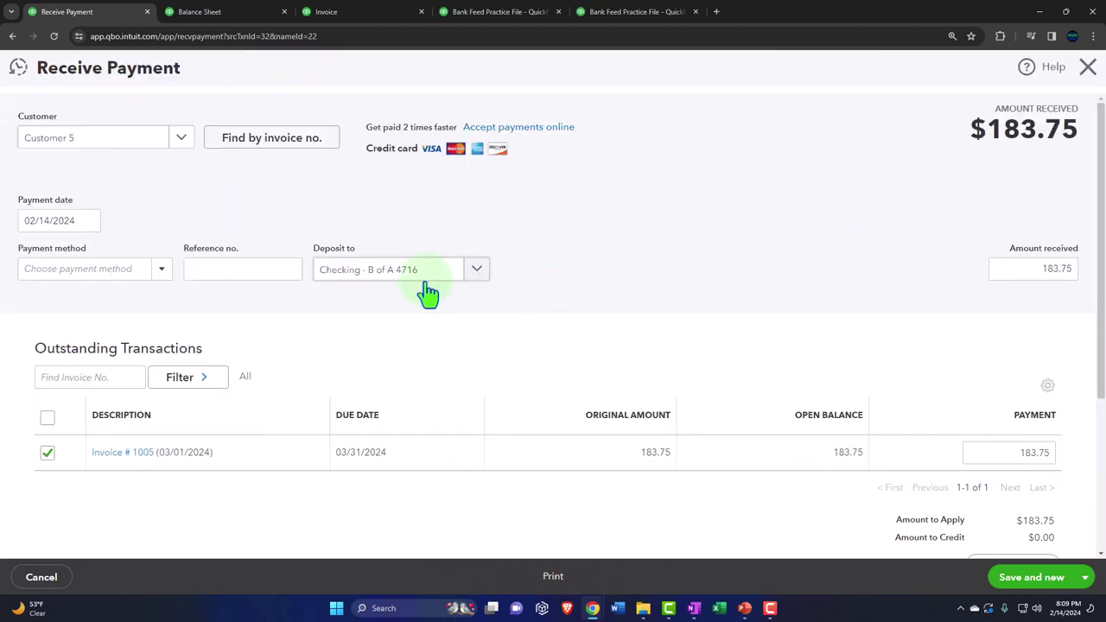
left_click(477, 270)
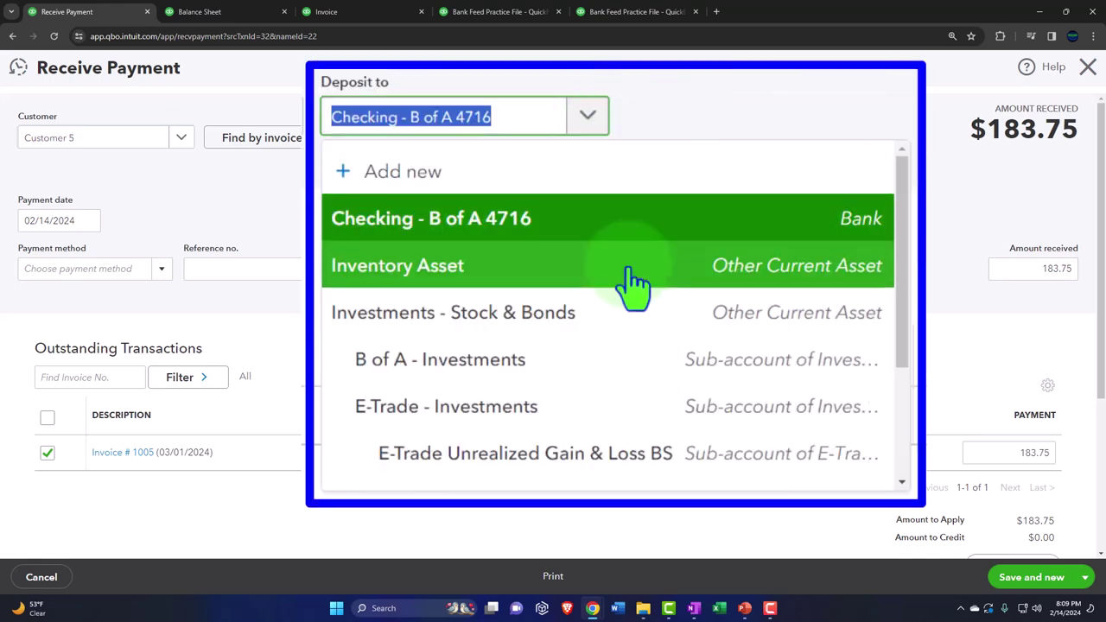
scroll(632, 284, "down", 2)
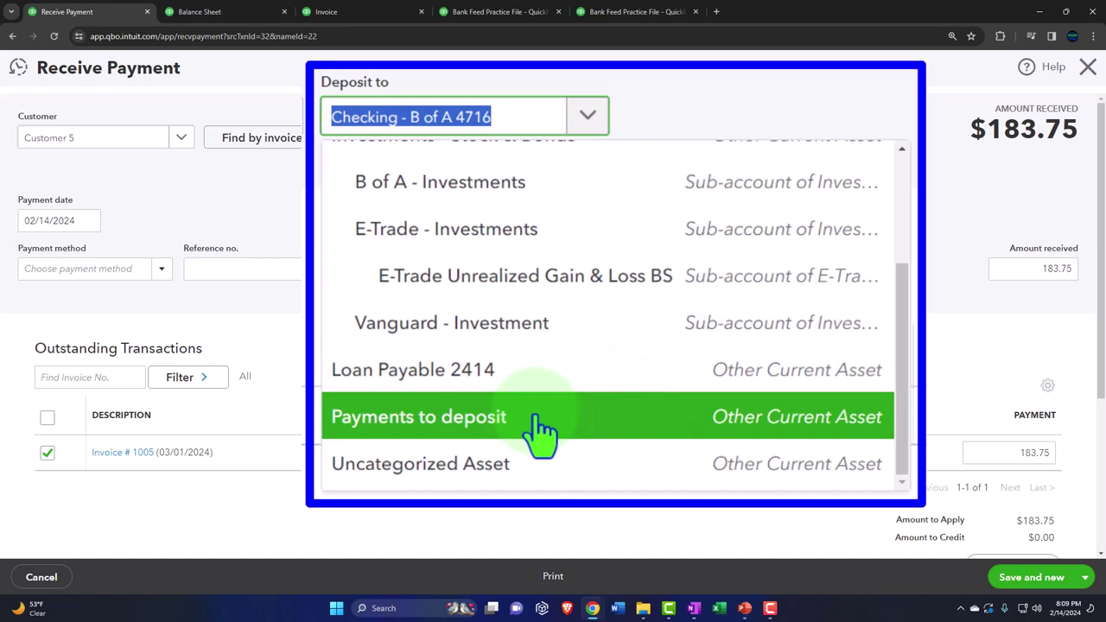
left_click(735, 260)
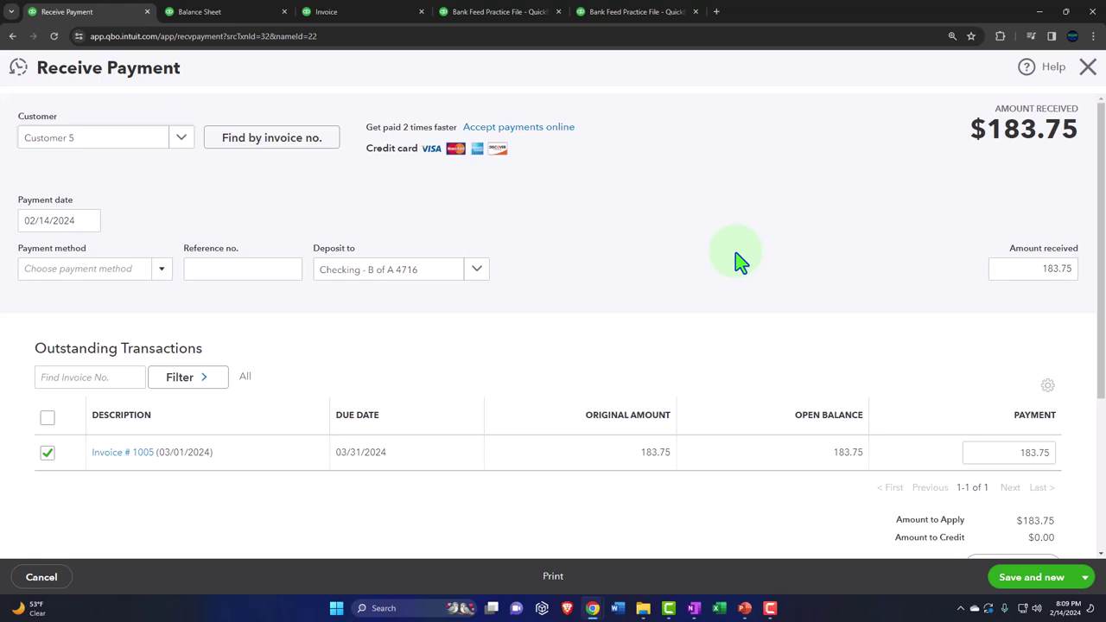
left_click(1087, 76)
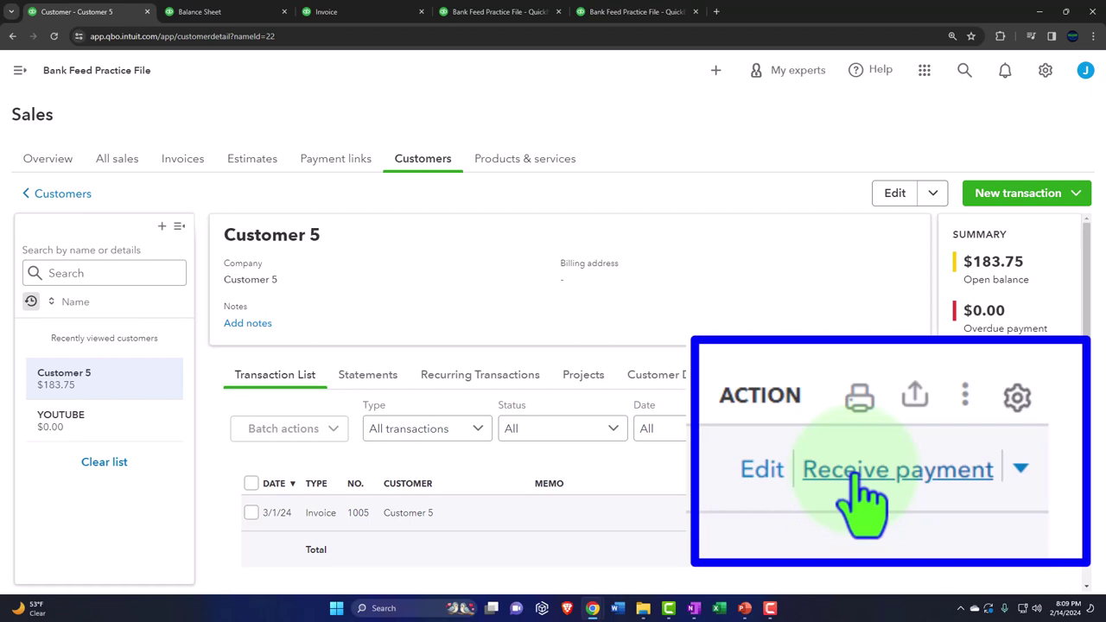
In Bank transactions, match the 03/03/2024 Customer 3 Payment deposit of $183.75 to the suggested open invoice for Customer 5
left_click(20, 70)
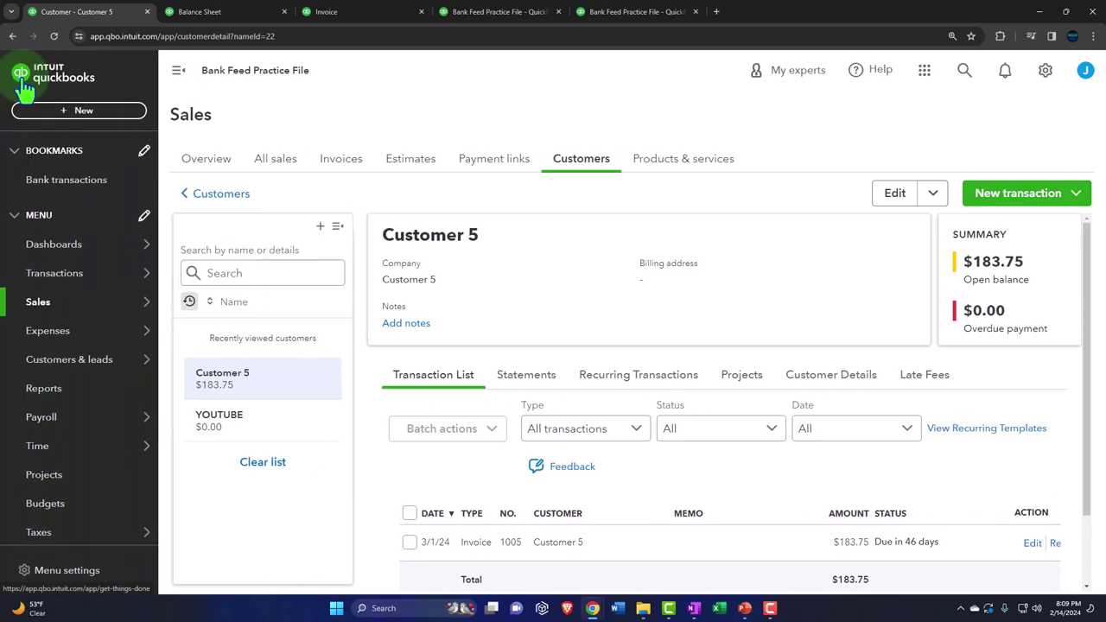
mouse_move(63, 251)
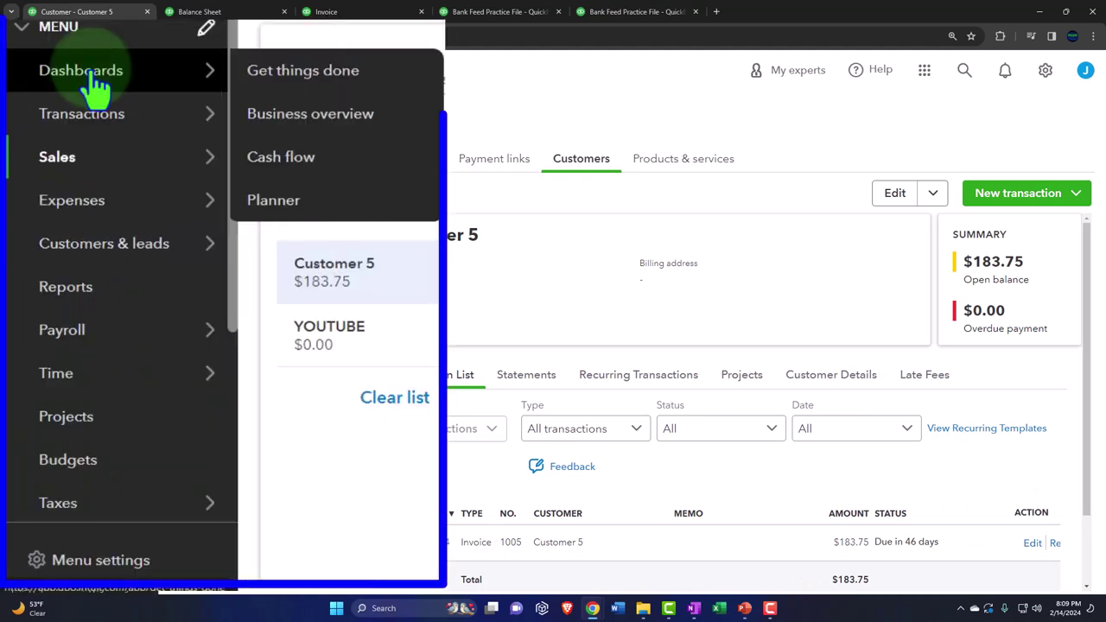
left_click(93, 76)
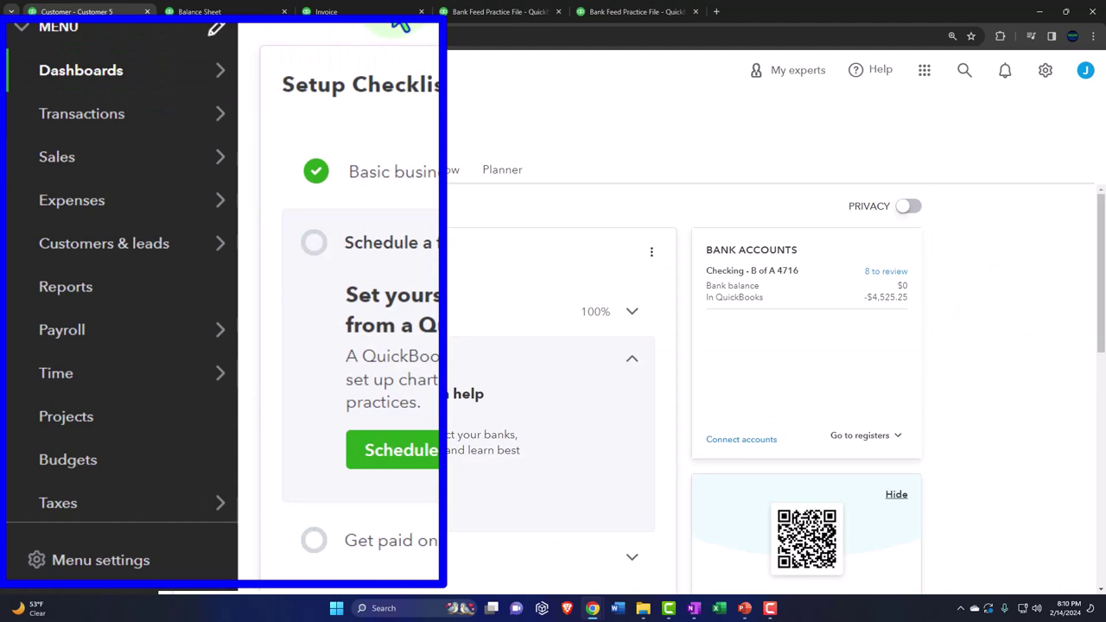
left_click(117, 128)
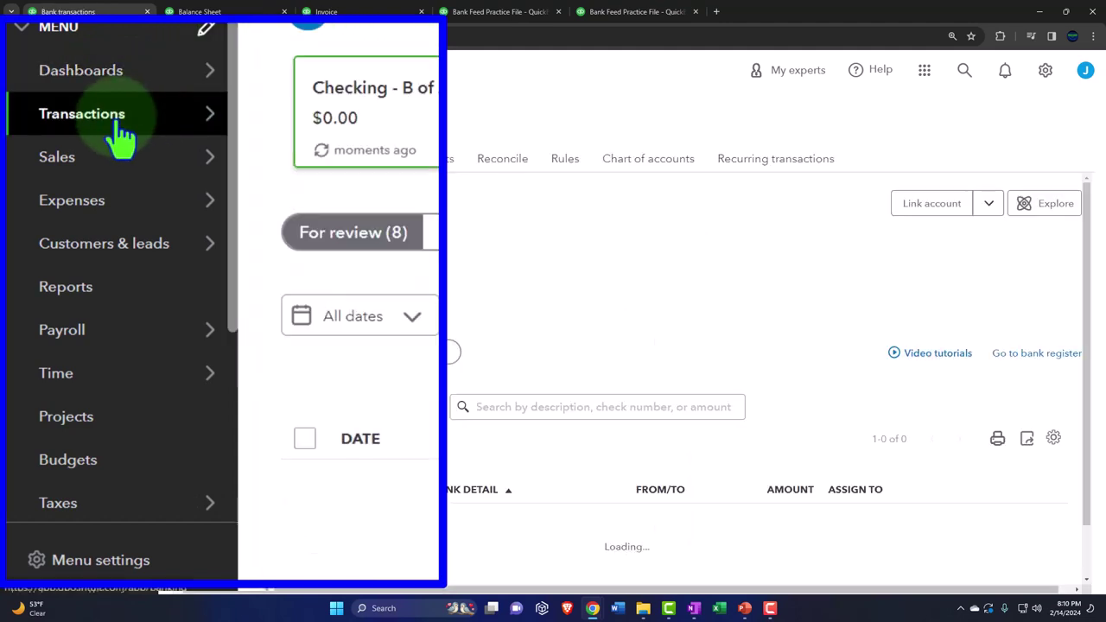
left_click(178, 71)
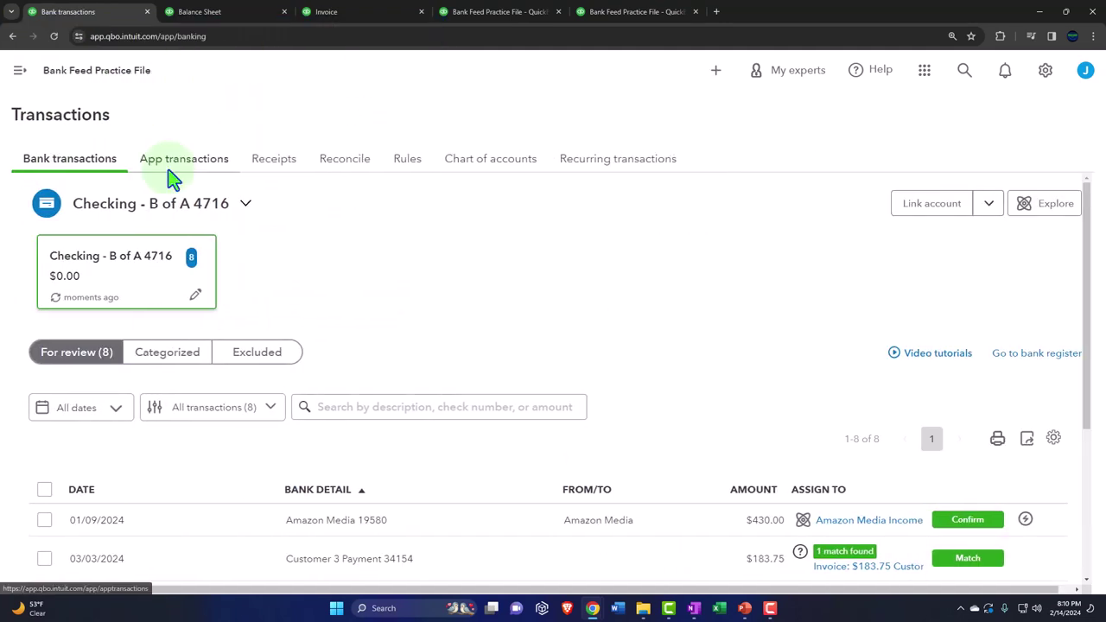
scroll(250, 383, "down", 3)
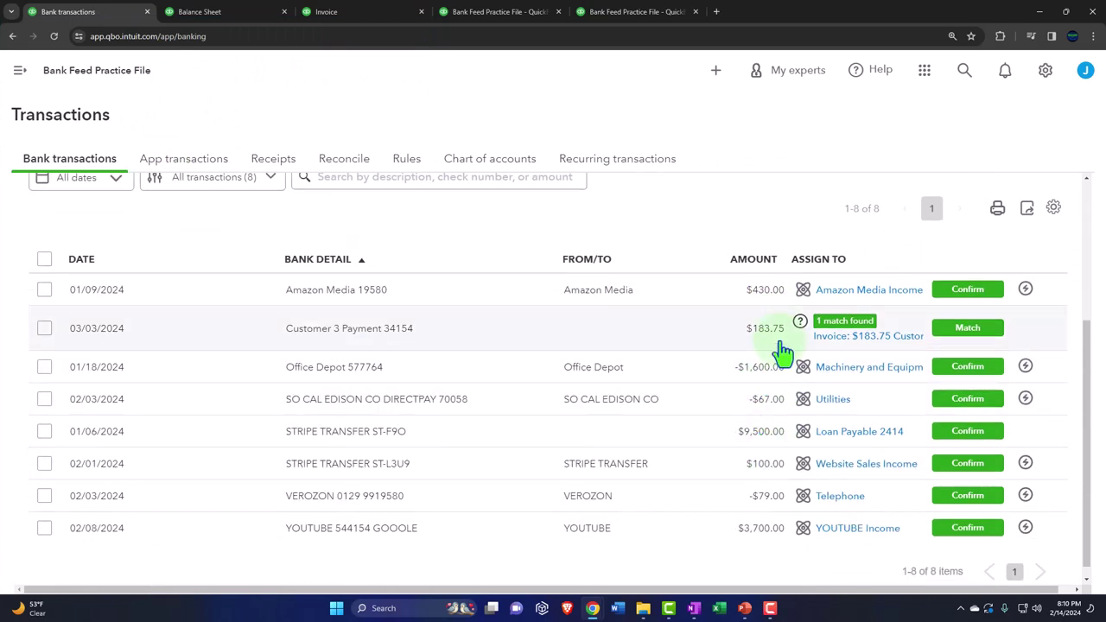
left_click(440, 340)
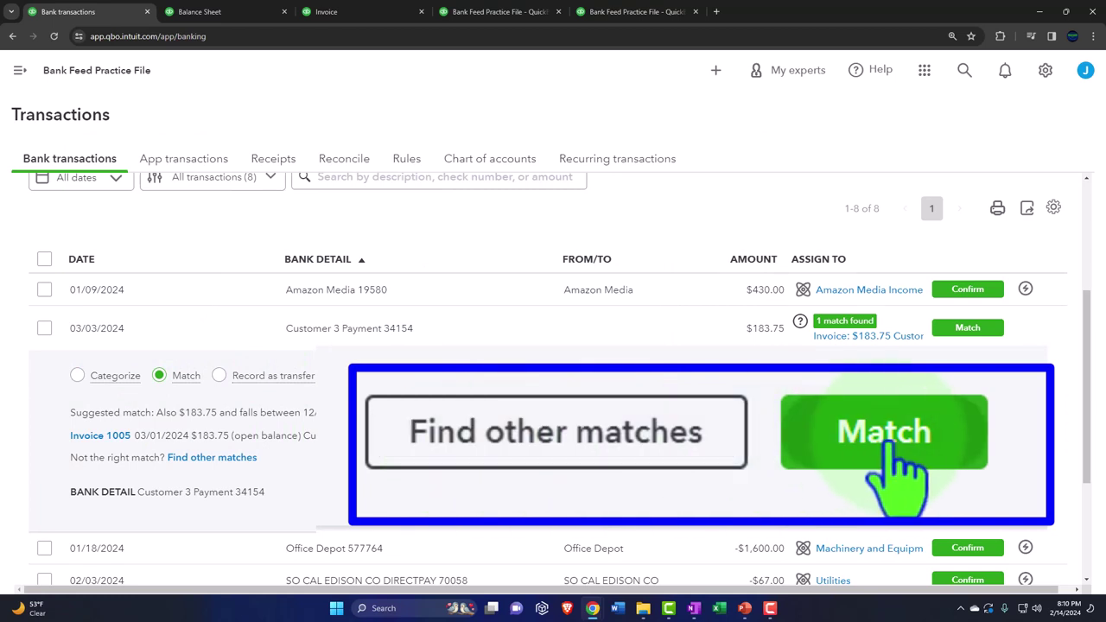
left_click(1018, 509)
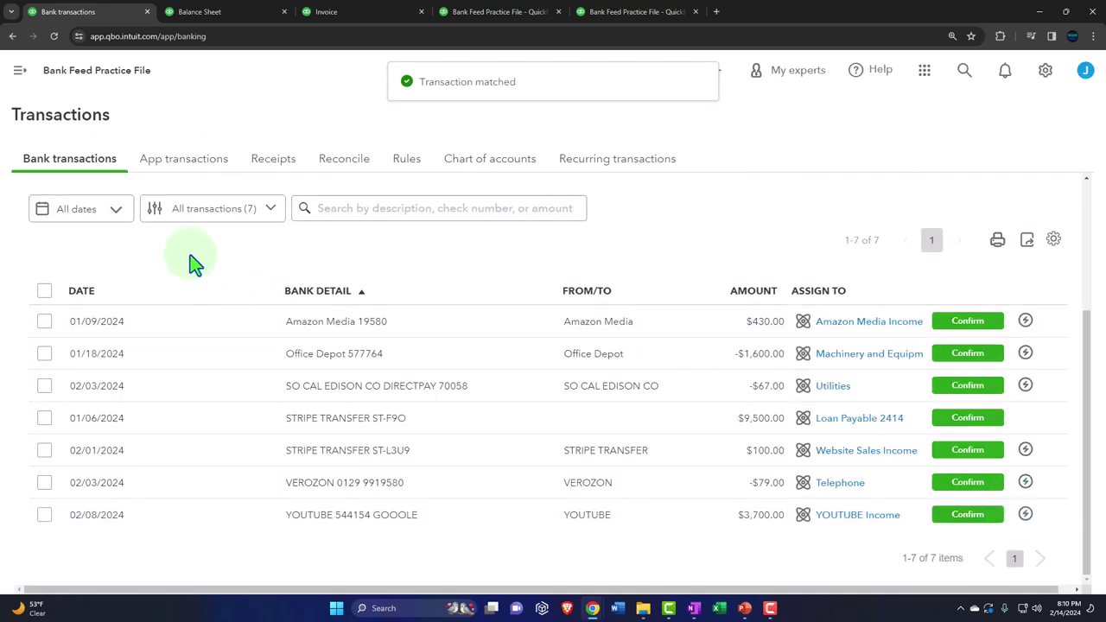
Return to the Customers list in Sales and open Customer 5's record to examine its transaction list
left_click(20, 74)
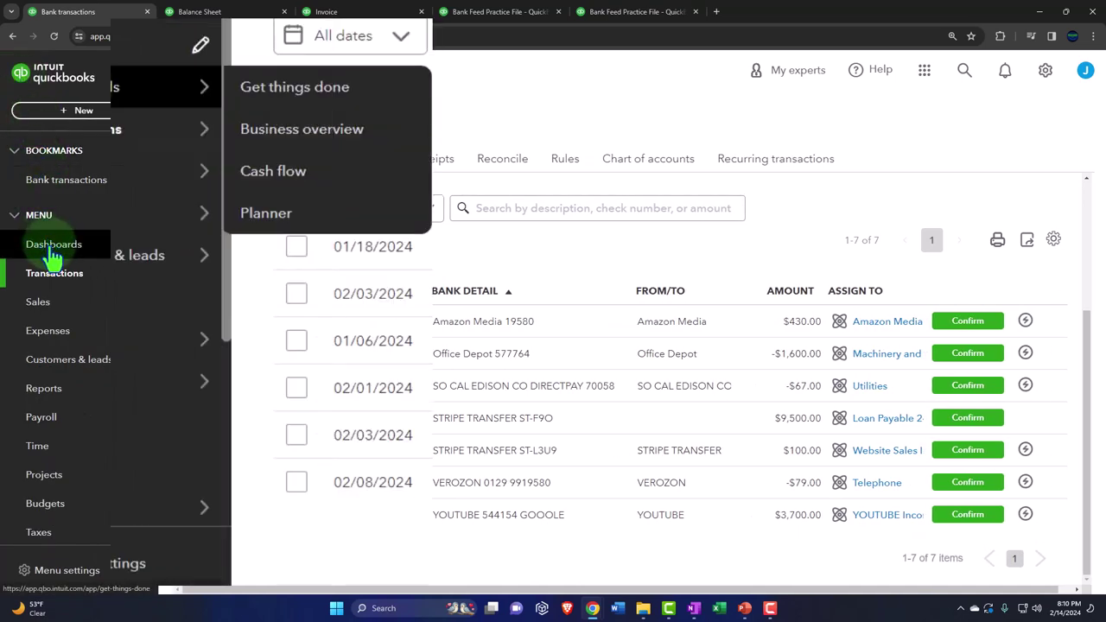
mouse_move(60, 279)
left_click(55, 303)
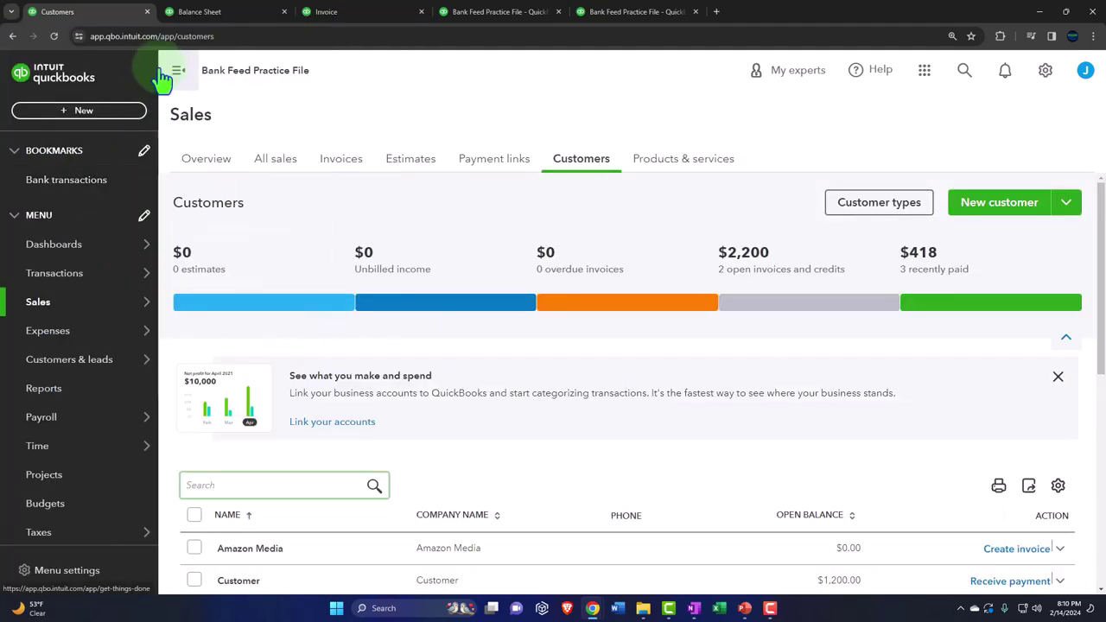
left_click(177, 71)
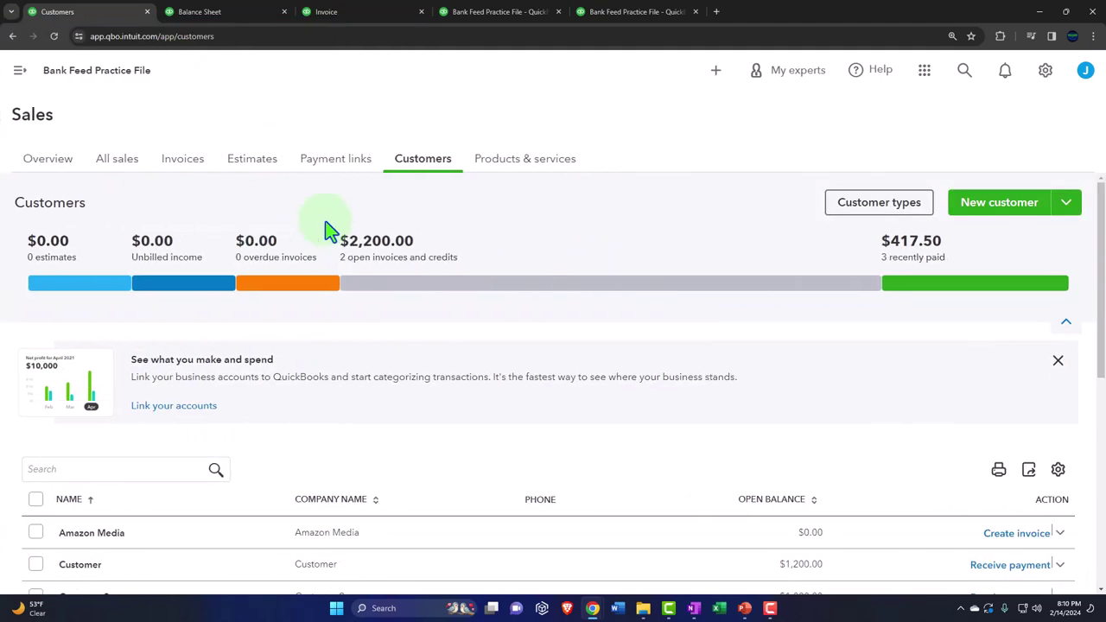
scroll(328, 250, "down", 3)
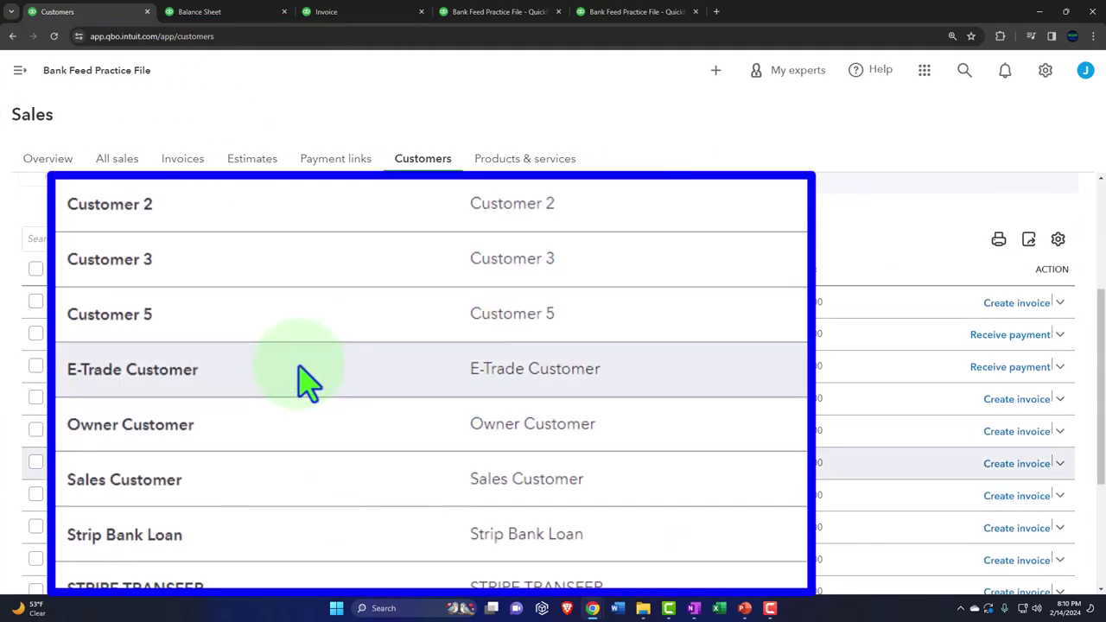
scroll(250, 475, "up", 2)
scroll(249, 471, "down", 2)
left_click(205, 327)
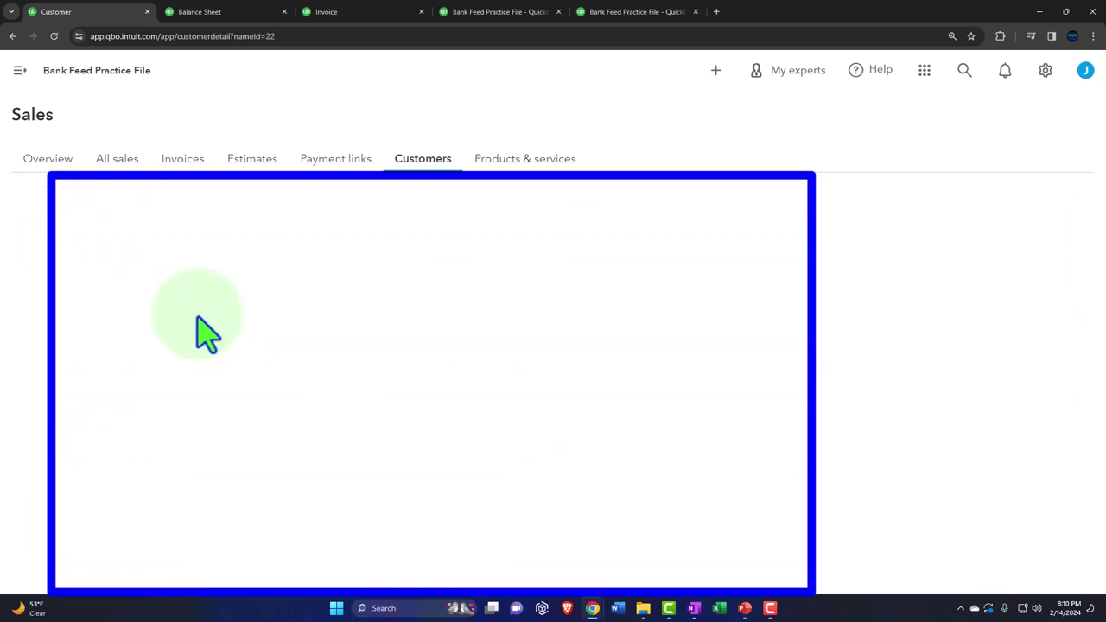
scroll(504, 343, "down", 1)
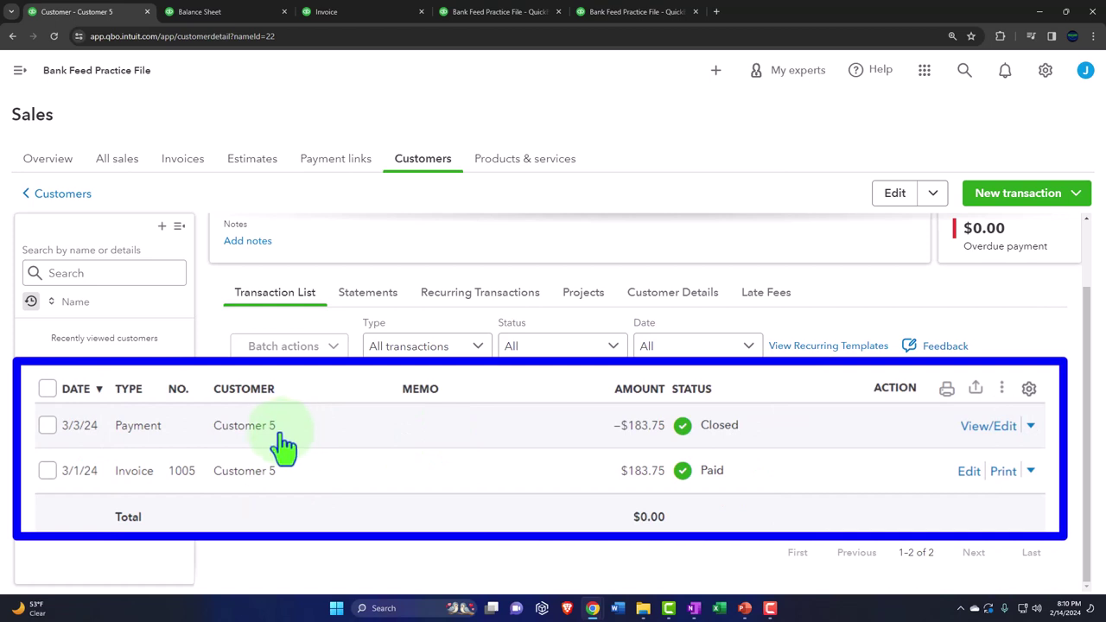
Examine the activity history and full form of Customer 5's 3/1/24 invoice, and close them without changes
left_click(439, 470)
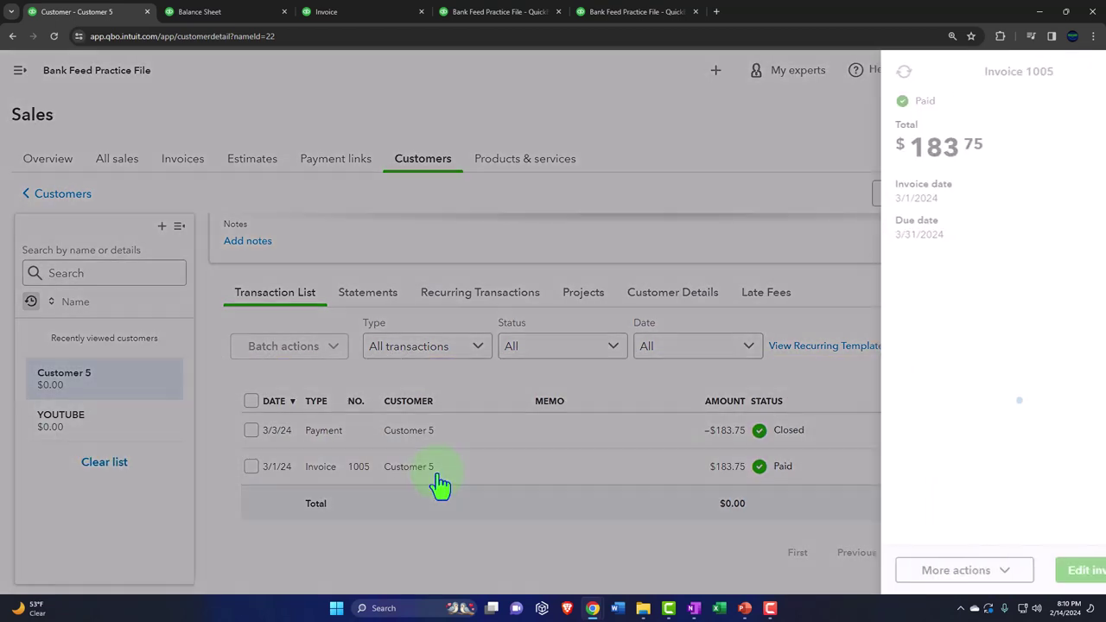
scroll(889, 389, "up", 1)
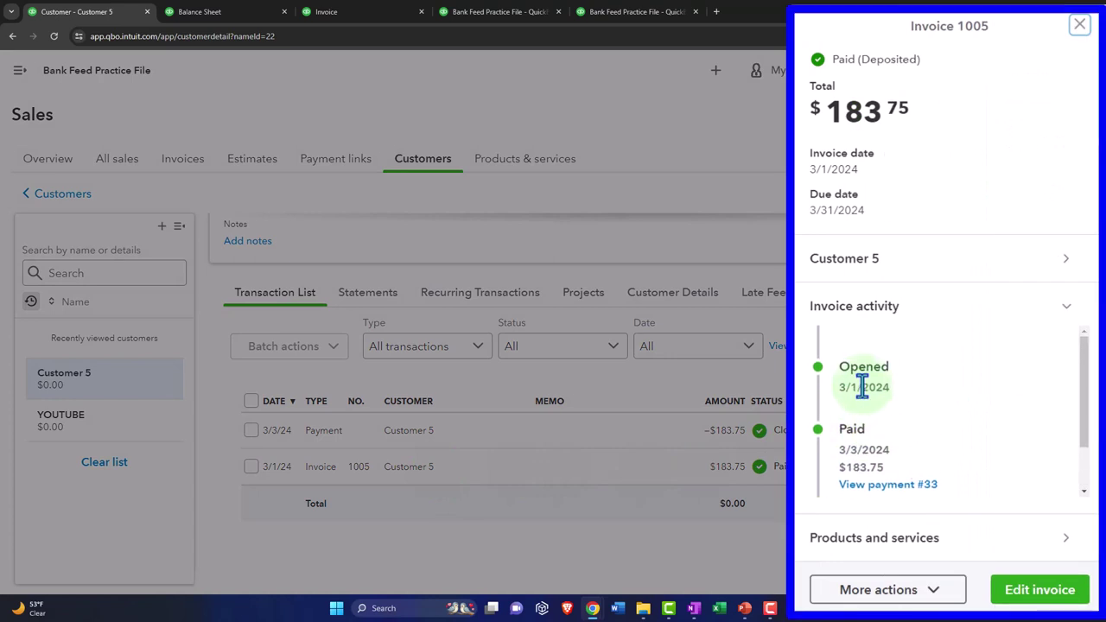
scroll(862, 387, "down", 2)
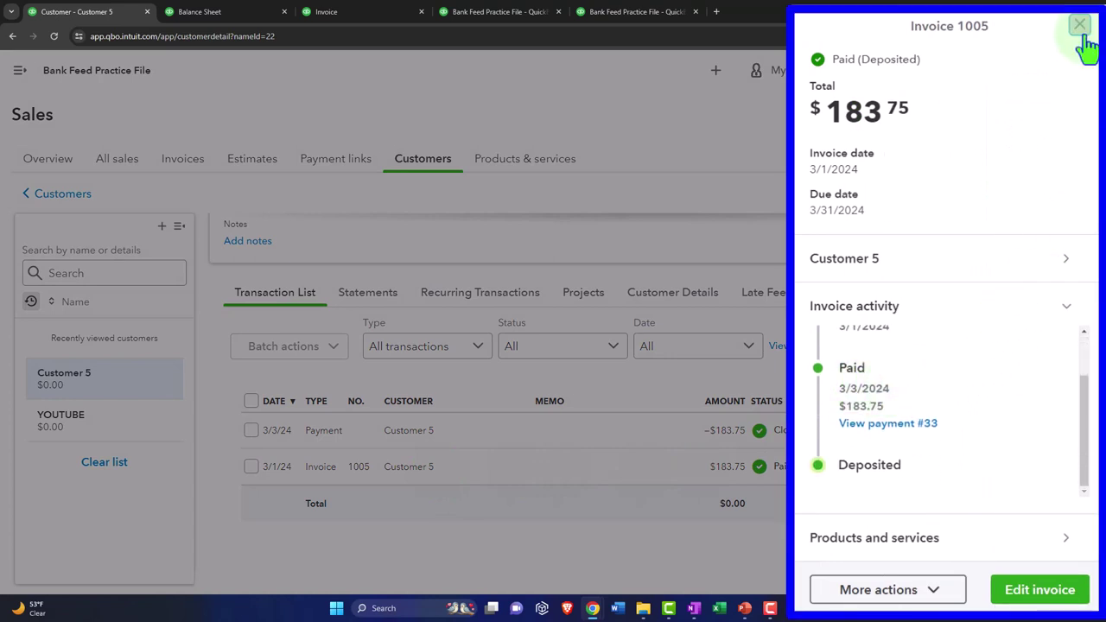
left_click(1063, 595)
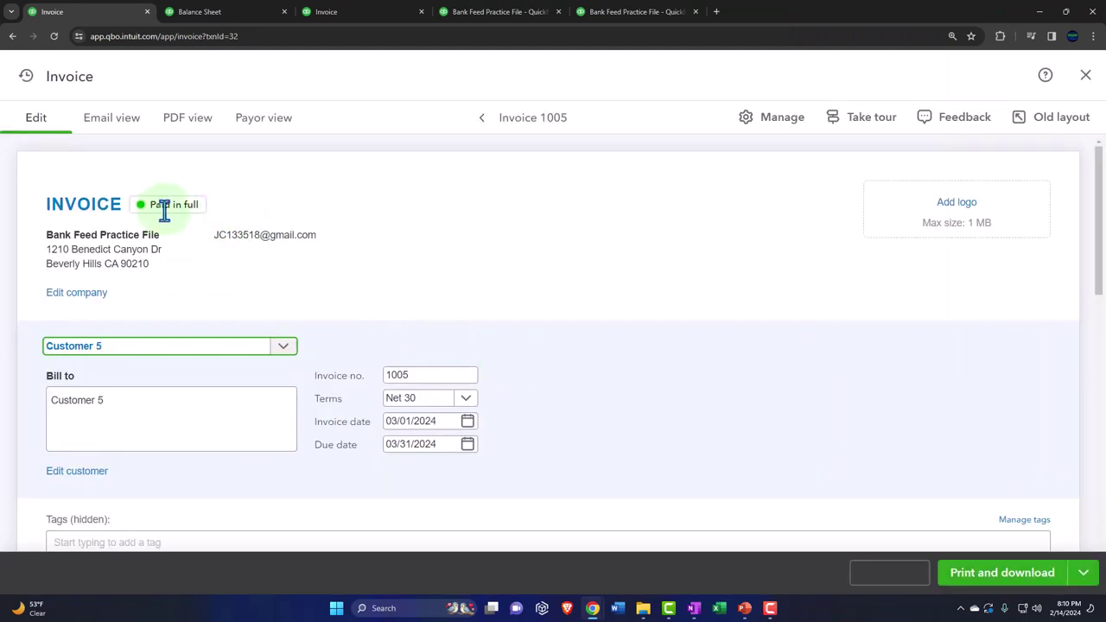
left_click(1086, 76)
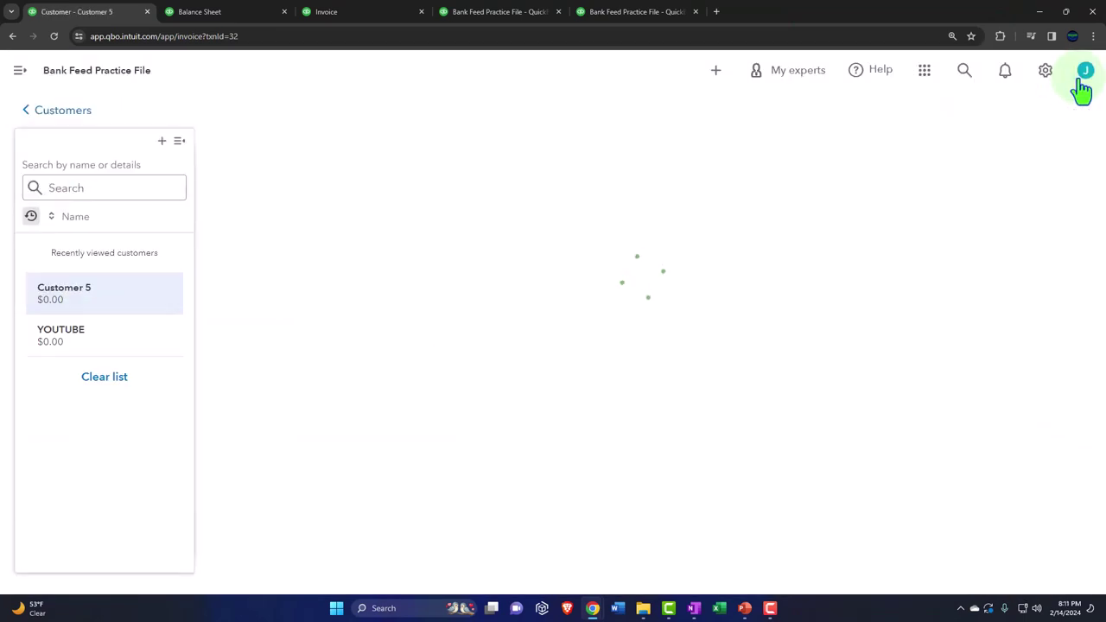
scroll(661, 507, "down", 1)
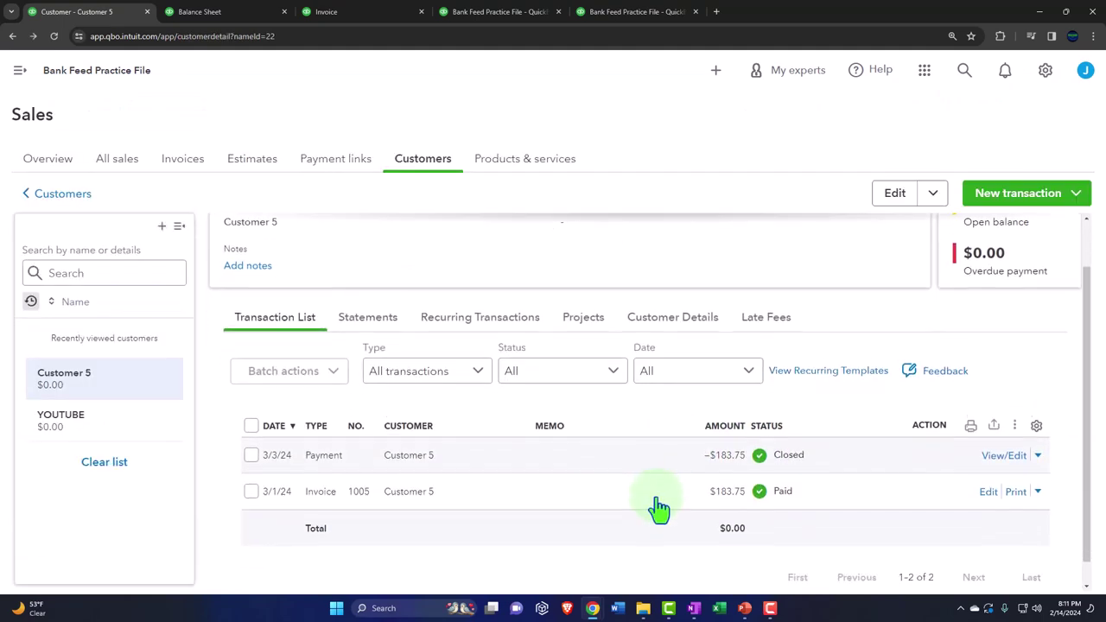
left_click(574, 501)
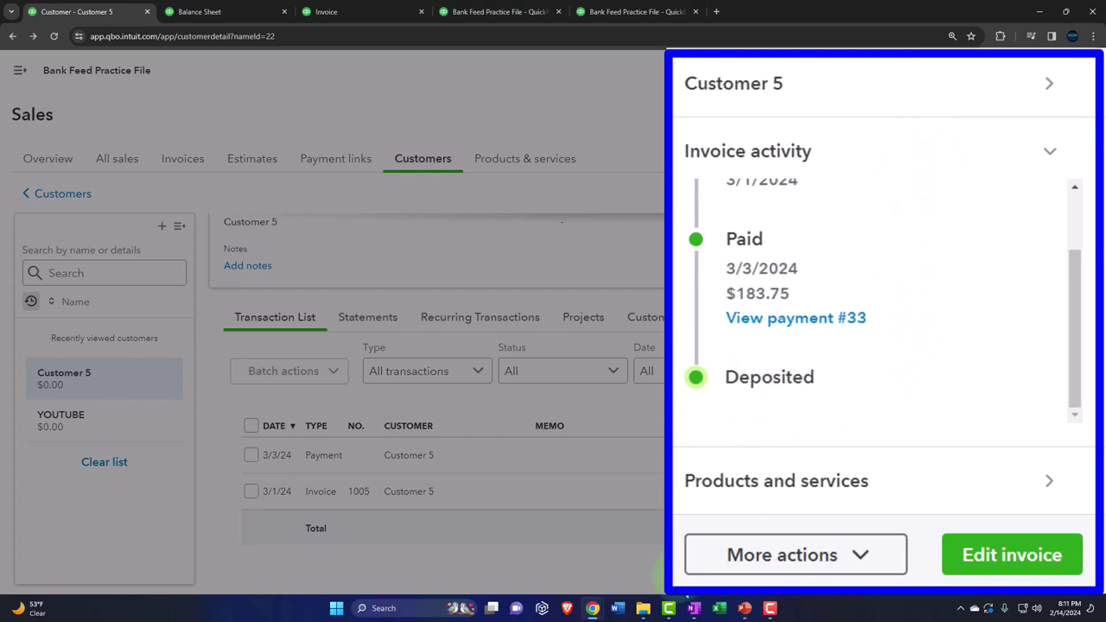
left_click(444, 548)
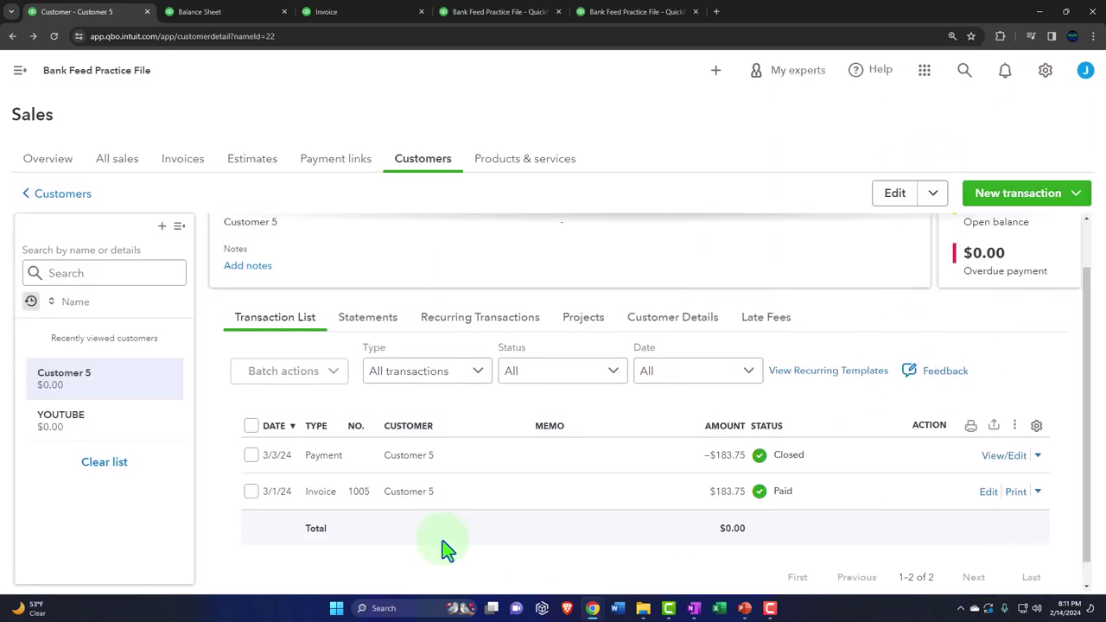
Examine the summary and full form of Customer 5's 3/3/24 payment
left_click(350, 471)
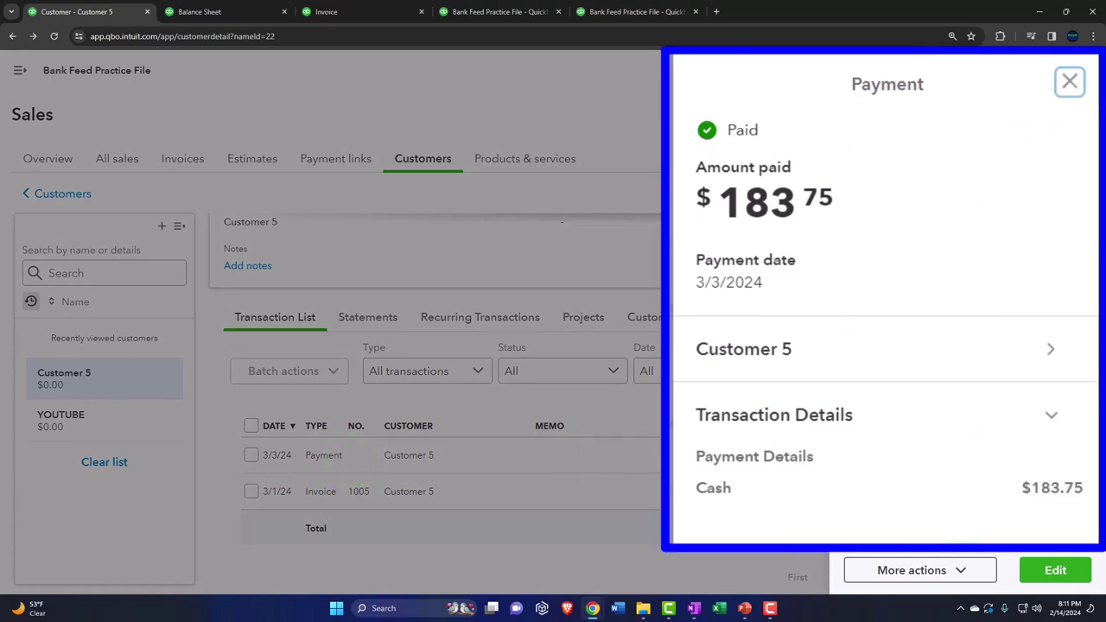
left_click(1070, 81)
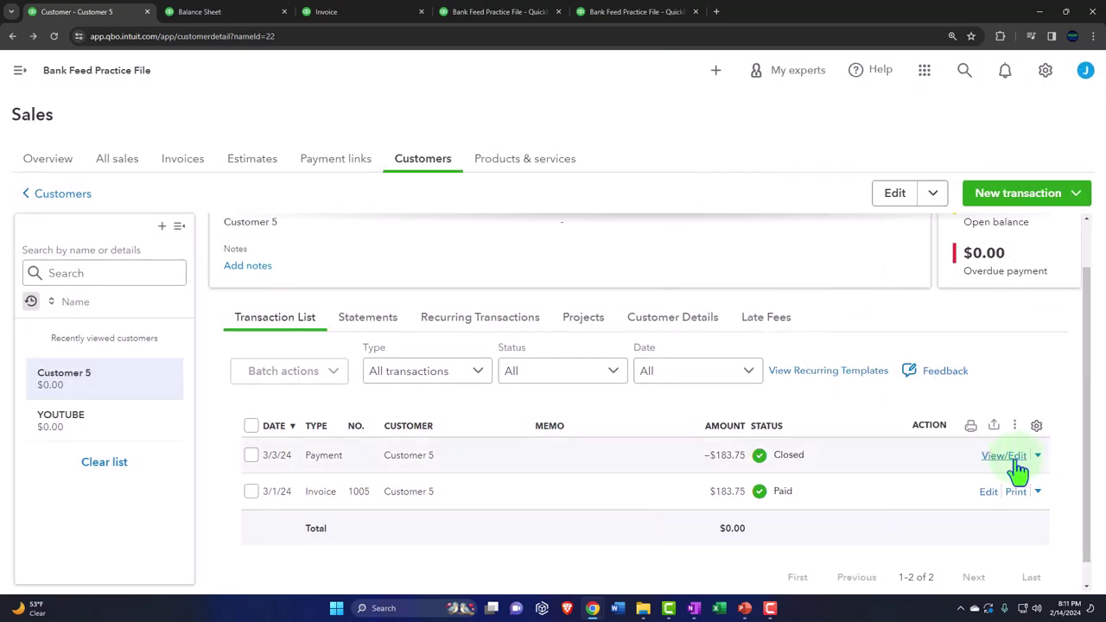
left_click(1018, 469)
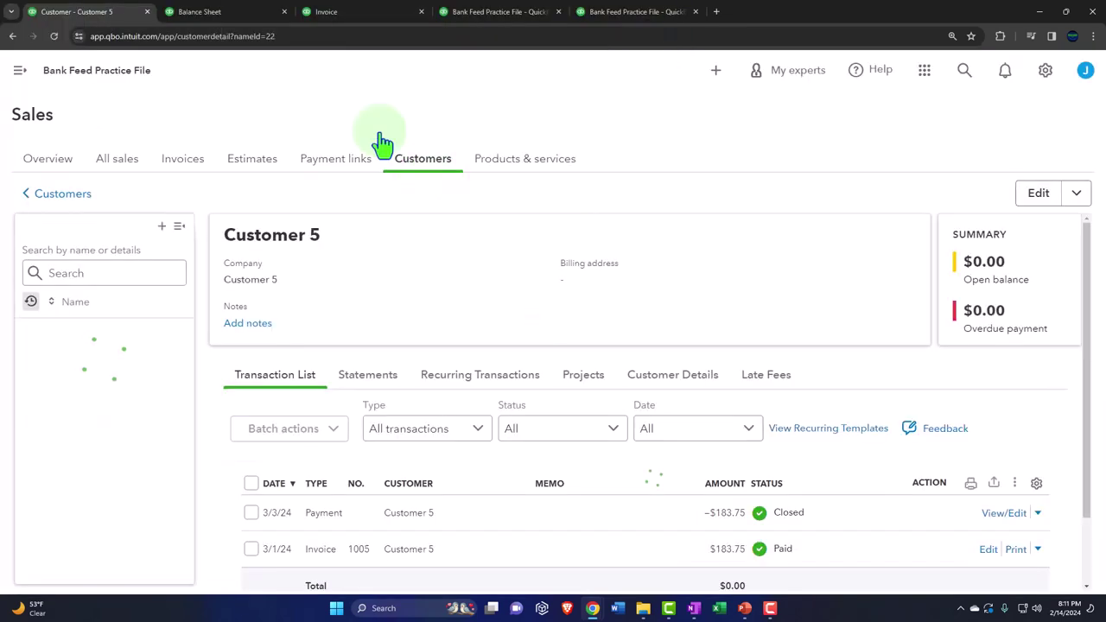
Switch to the Balance Sheet browser tab, rerun the report, and enlarge the page to 150% to examine the checking and receivable balances
left_click(216, 11)
scroll(371, 390, "up", 5)
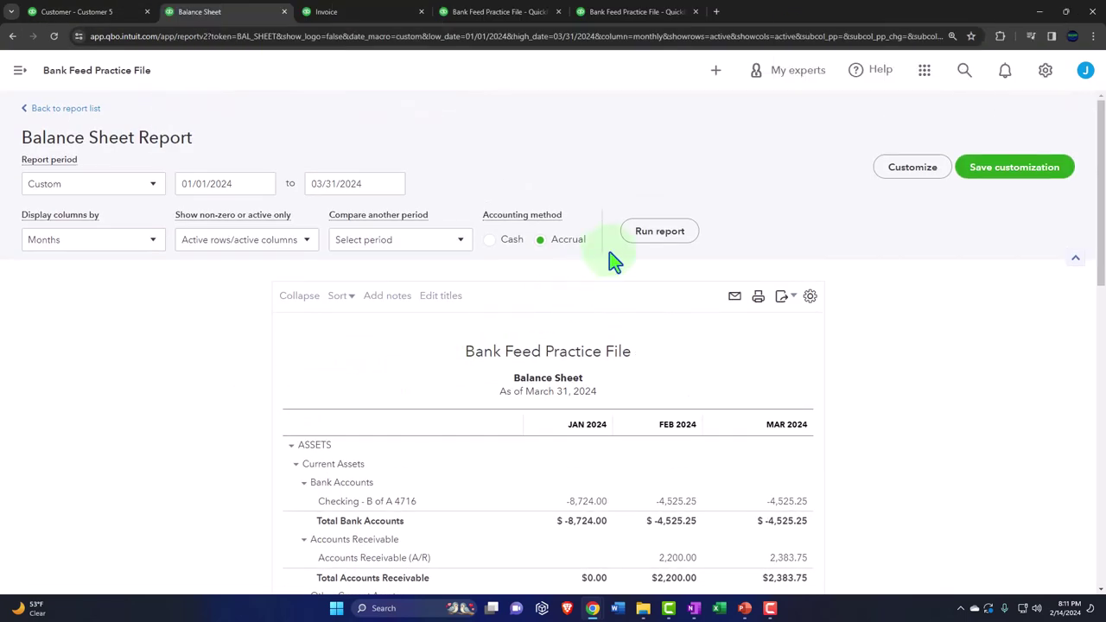
left_click(659, 230)
scroll(1093, 380, "down", 3)
key("ctrl+plus")
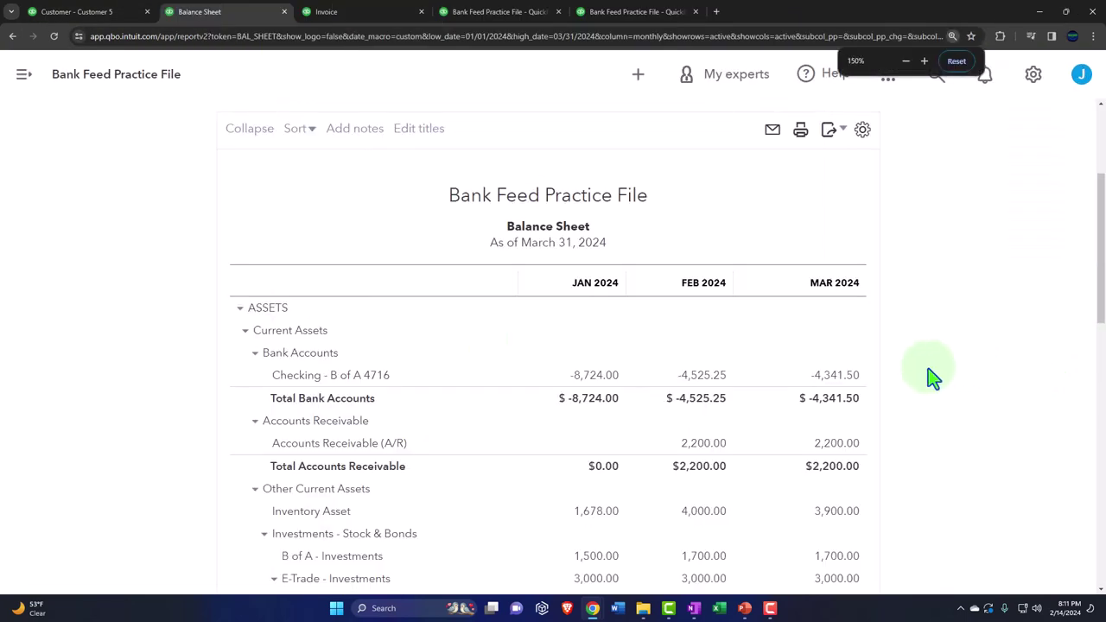
Open the March 2024 transaction report behind the Checking - B of A 4716 balance and shrink the page so all columns fit
left_click(852, 380)
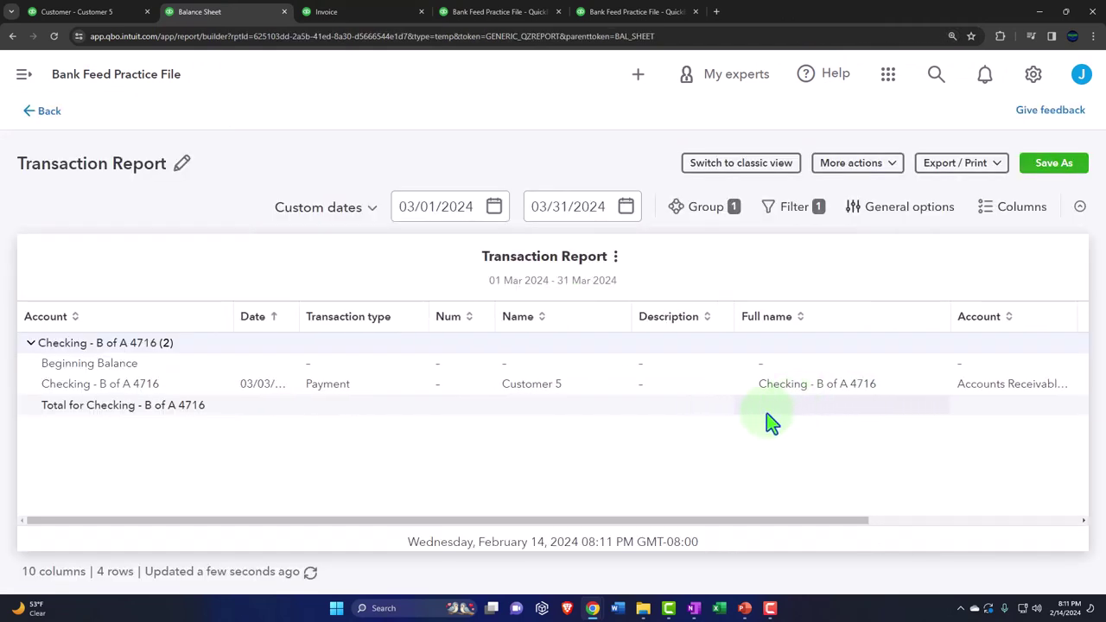
key("ctrl+minus")
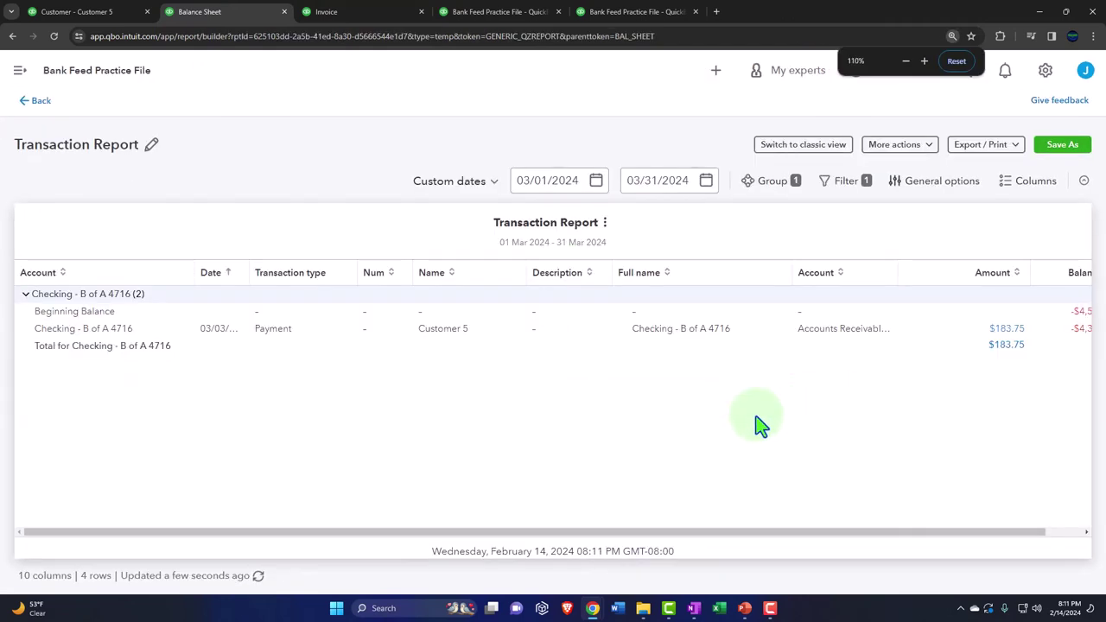
key("ctrl+minus")
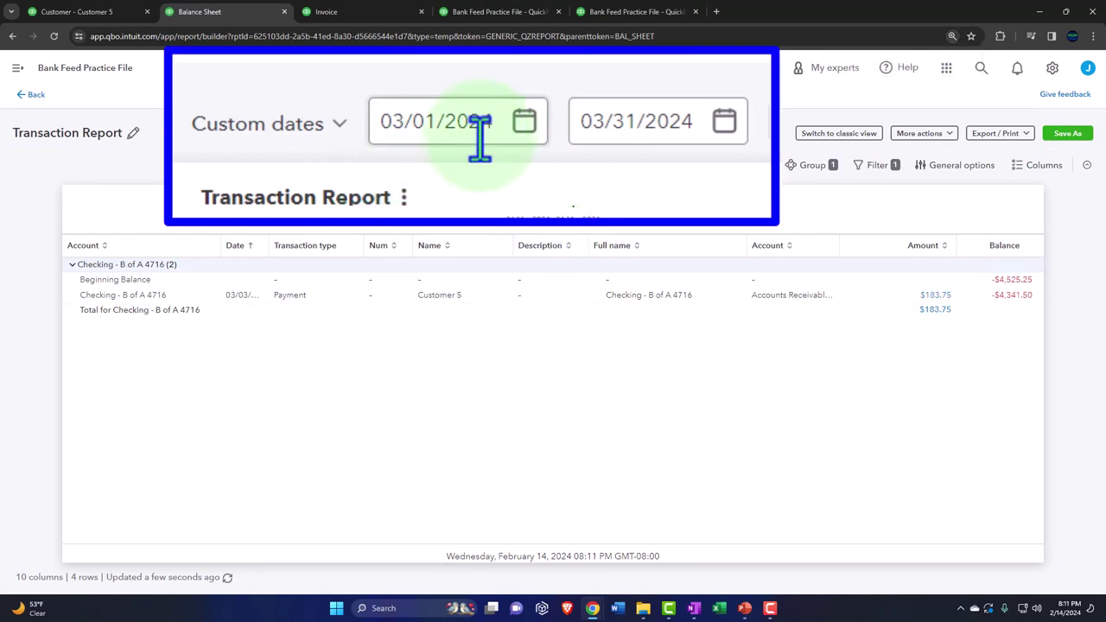
Set the transaction report's start date to 01/01/2024 and examine the checking account's transaction types
left_click(422, 124)
triple_click(402, 123)
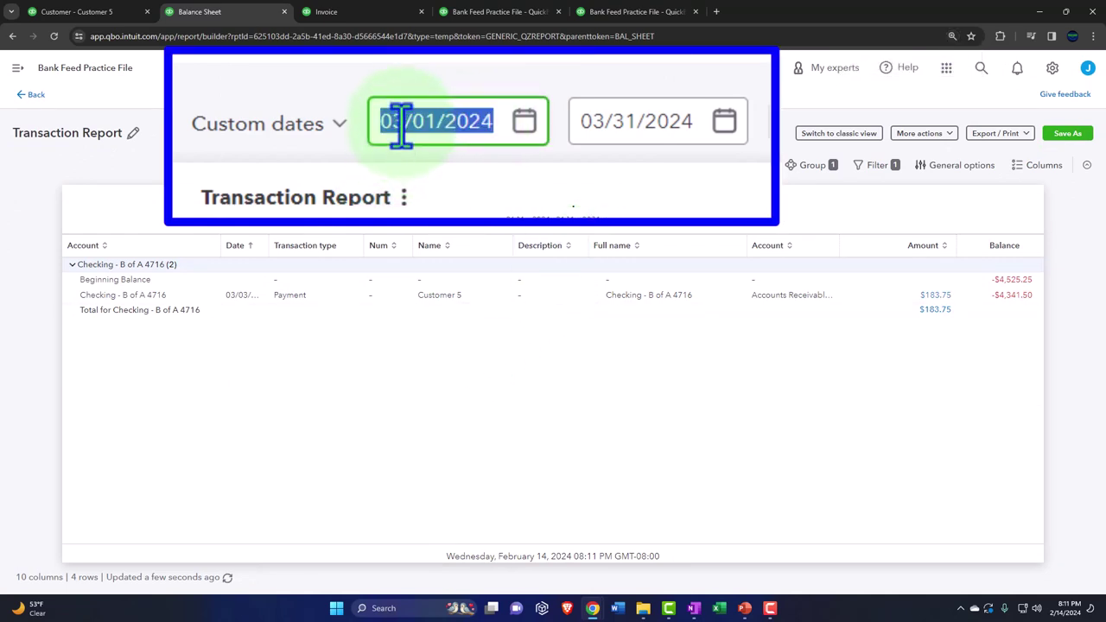
left_click(393, 121)
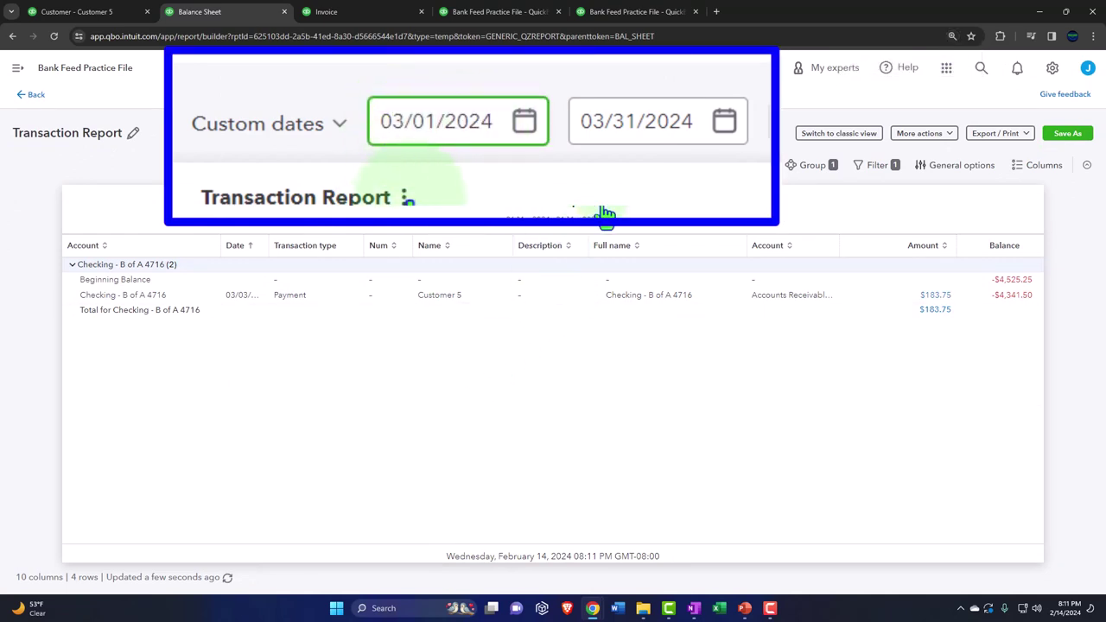
key("Delete")
type("1")
key("Tab")
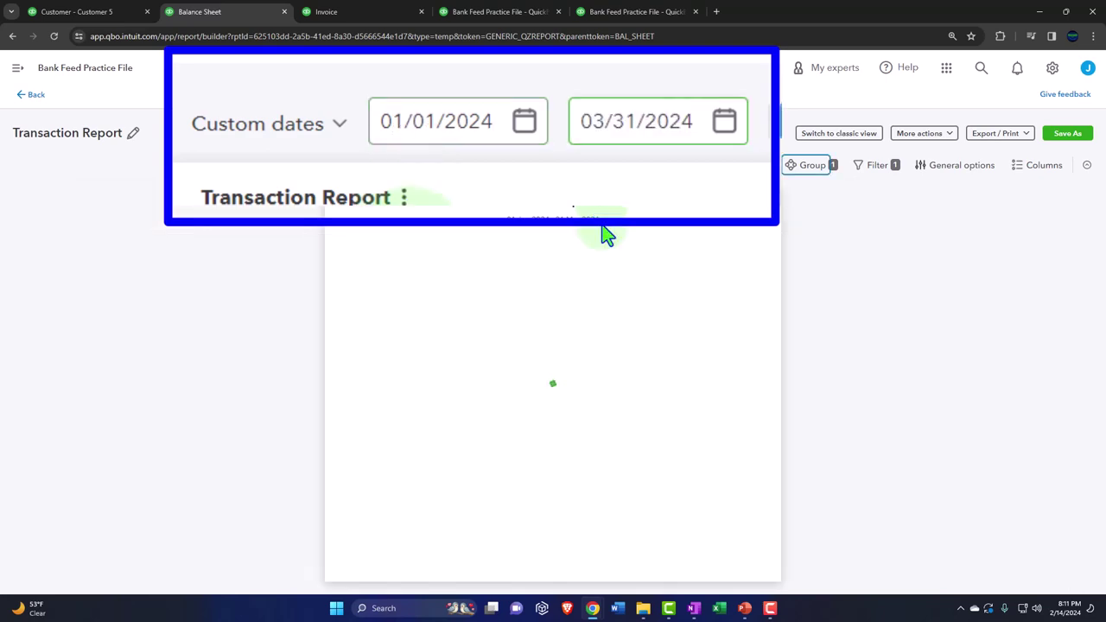
scroll(584, 400, "down", 1)
key("ctrl+plus")
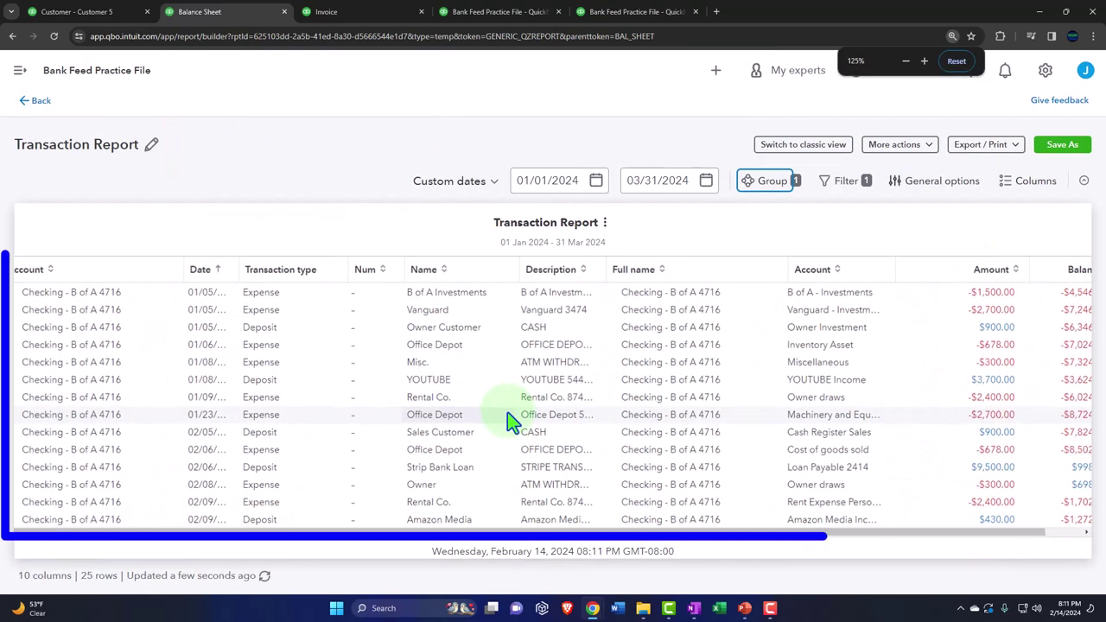
scroll(507, 412, "down", 2)
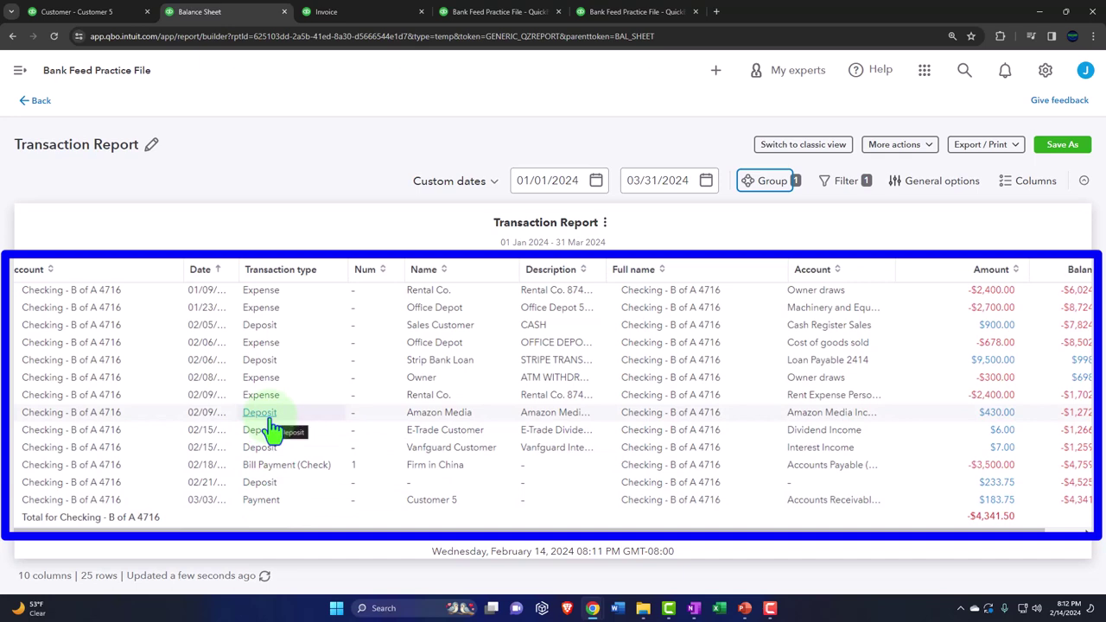
Switch to OneNote to examine the deposit area of the QuickBooks flow chart, and return to the transaction report
left_click(694, 609)
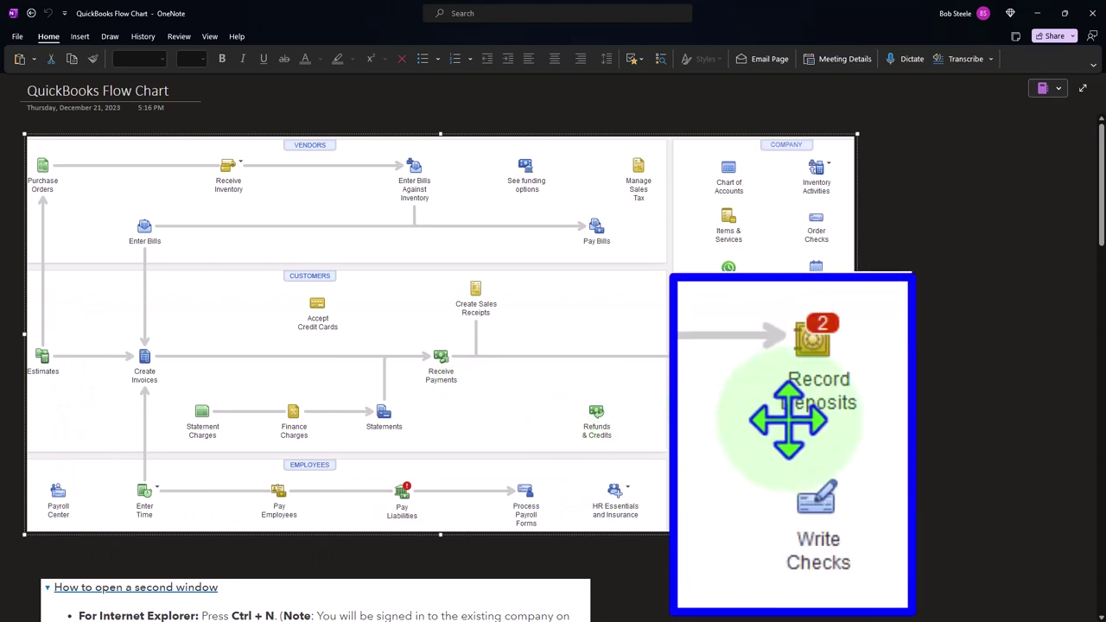
left_click(1037, 13)
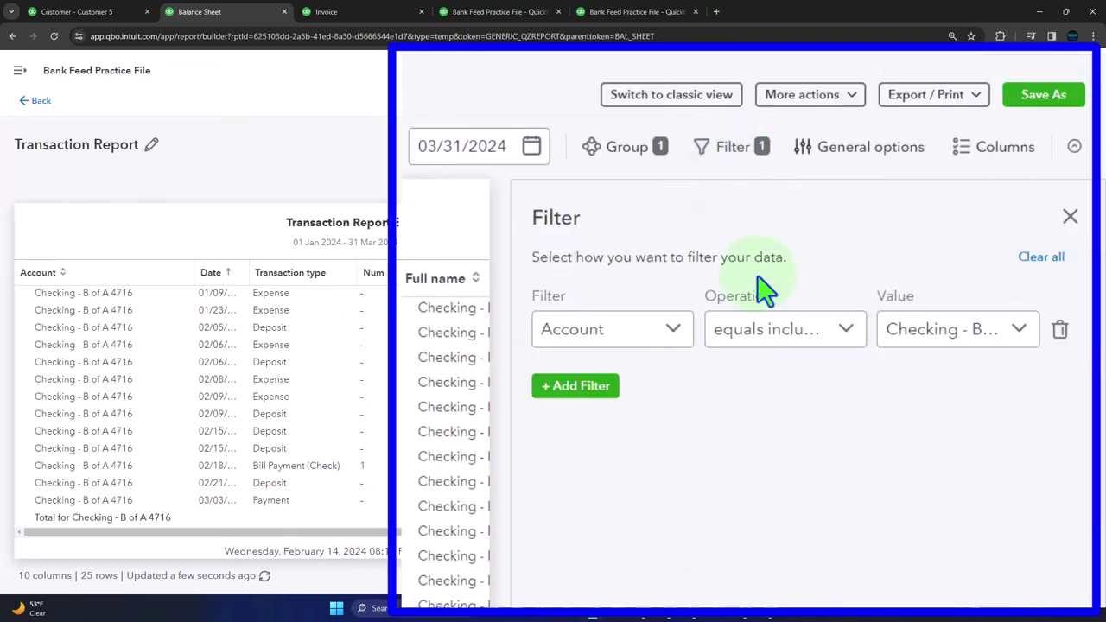
Add a second filter to the transaction report so that Transaction type equals Deposit
left_click(596, 397)
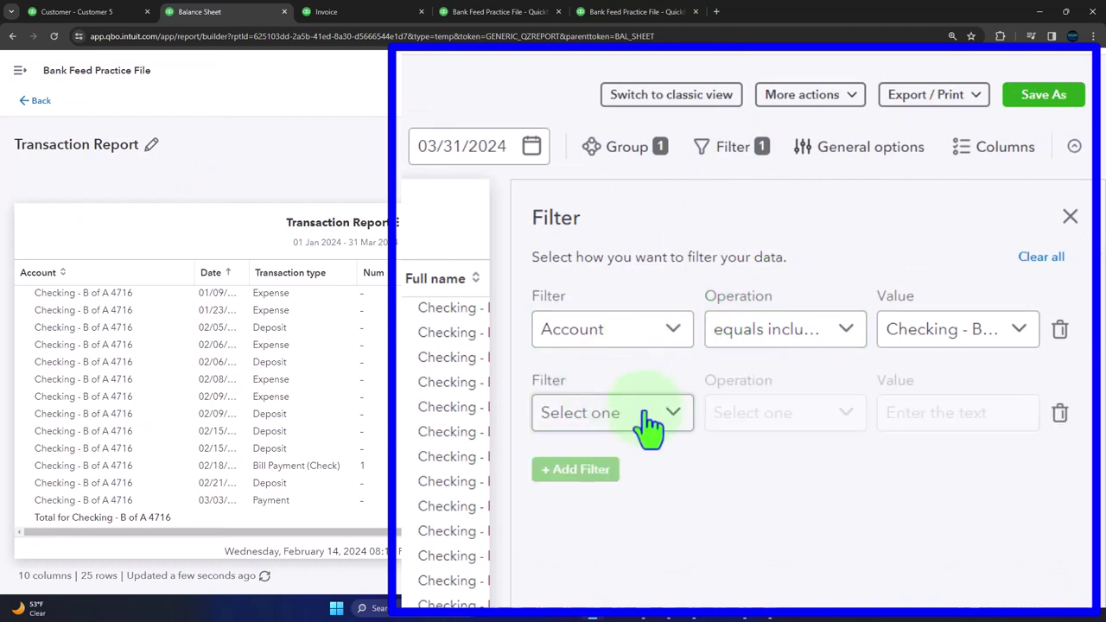
left_click(646, 416)
left_click(544, 205)
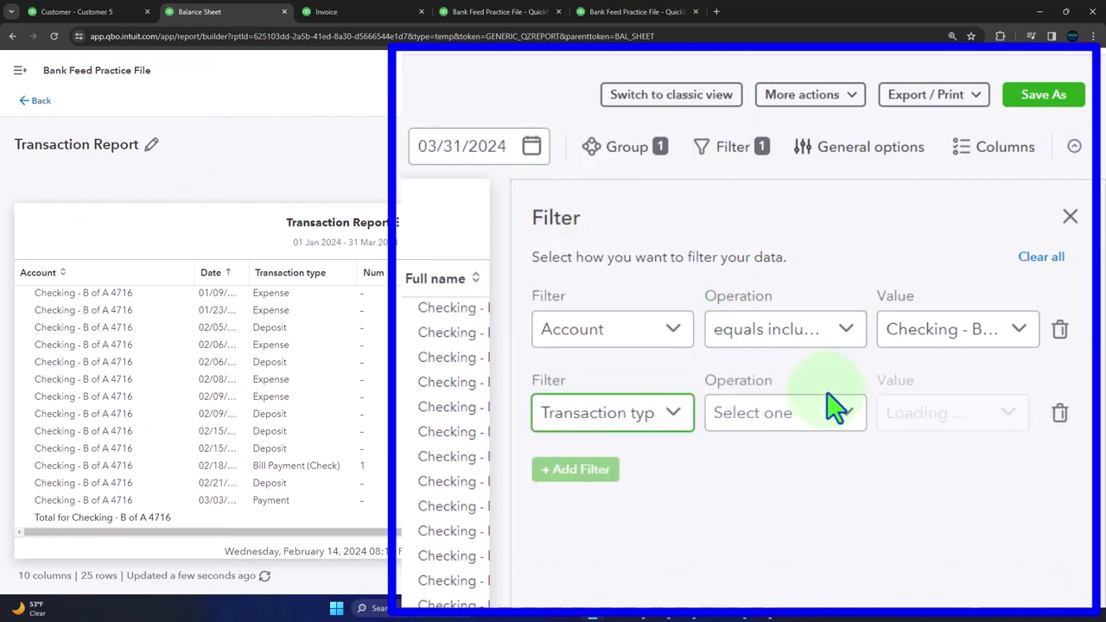
left_click(832, 415)
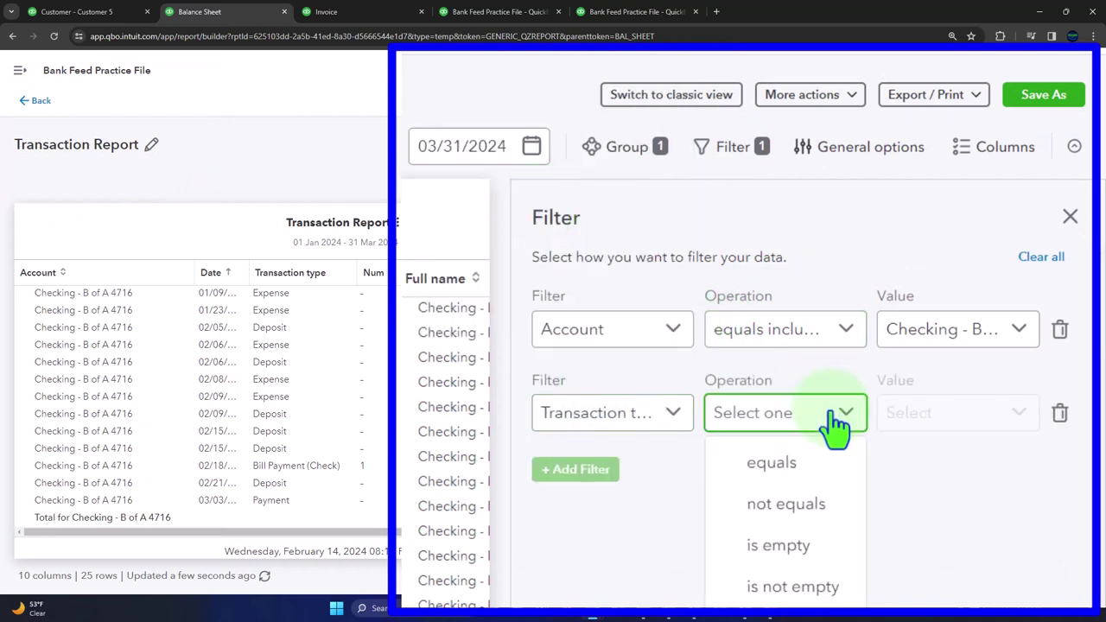
left_click(814, 510)
left_click(959, 419)
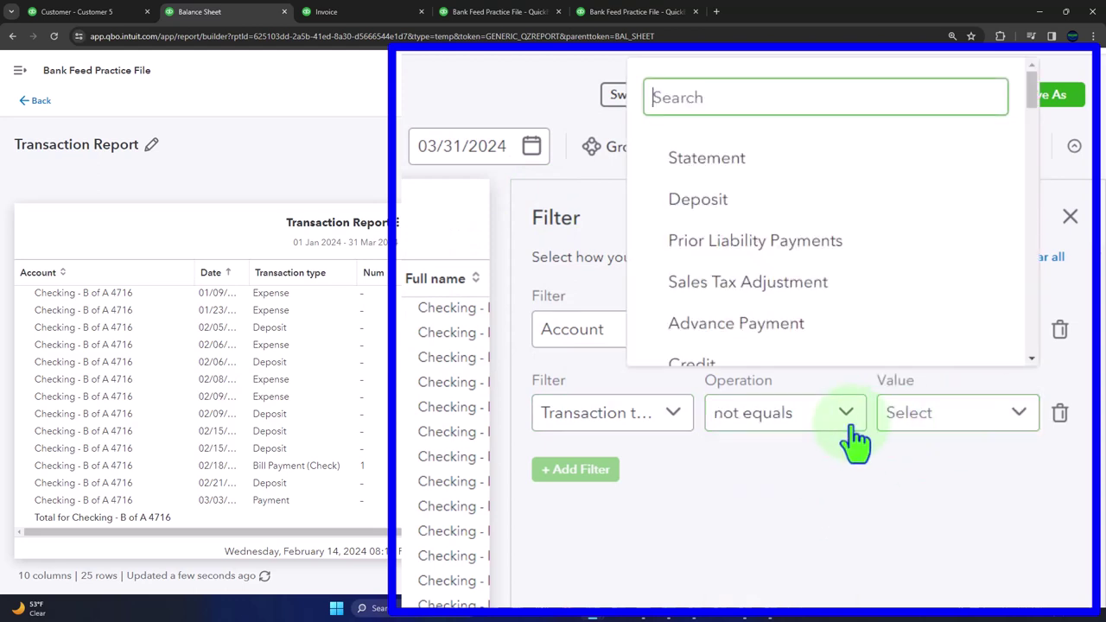
left_click(846, 424)
left_click(815, 464)
left_click(959, 423)
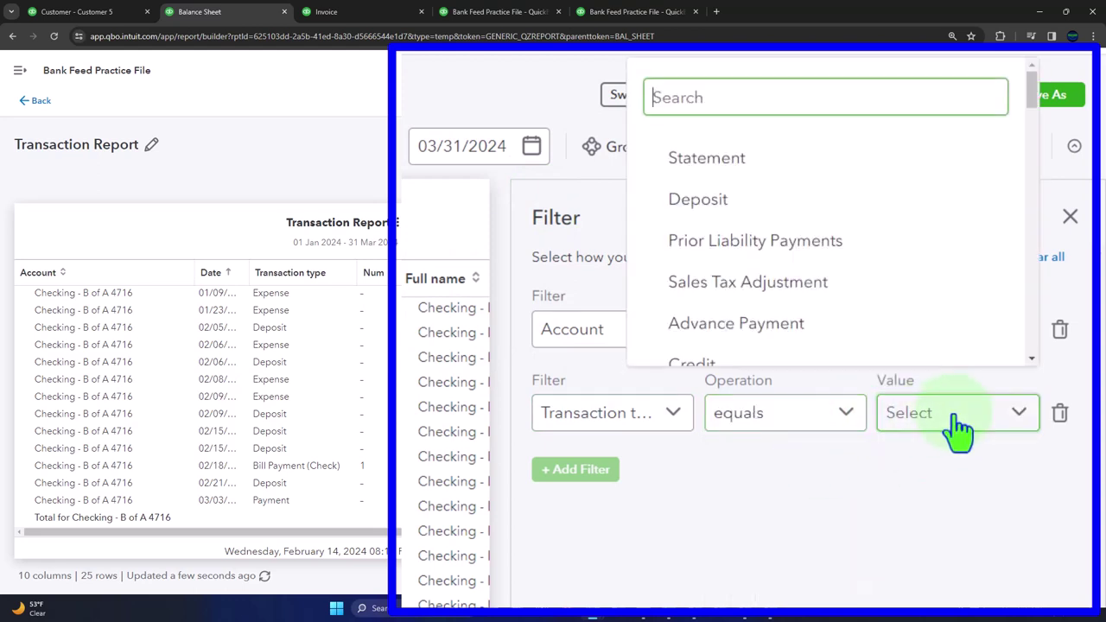
left_click(704, 212)
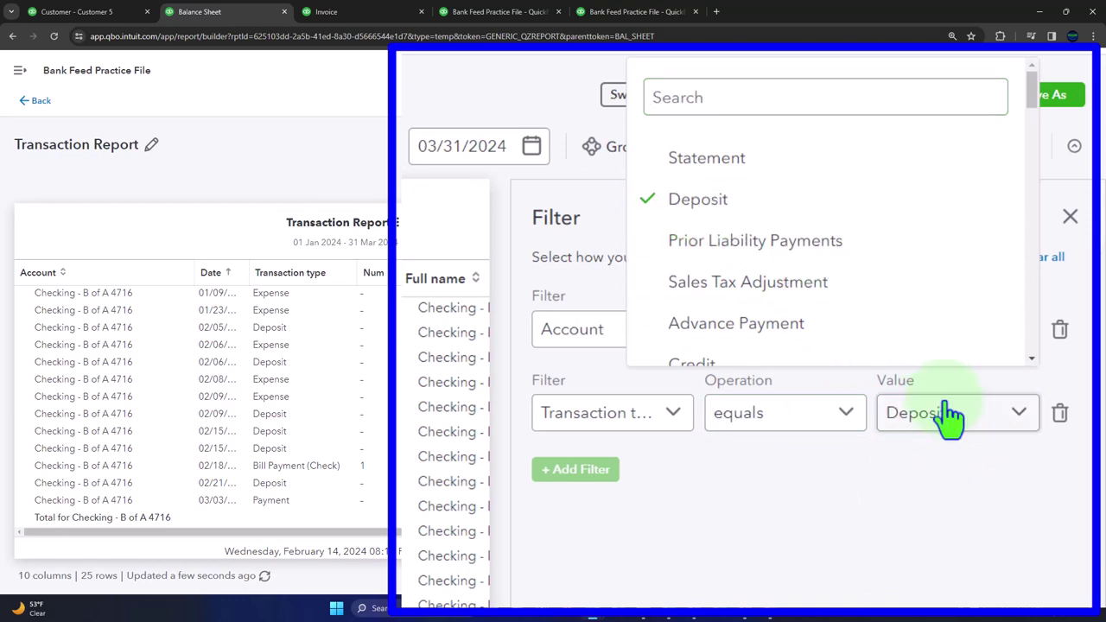
Add Transfer and Payment to the transaction type filter's values and apply it to the report
scroll(864, 320, "down", 3)
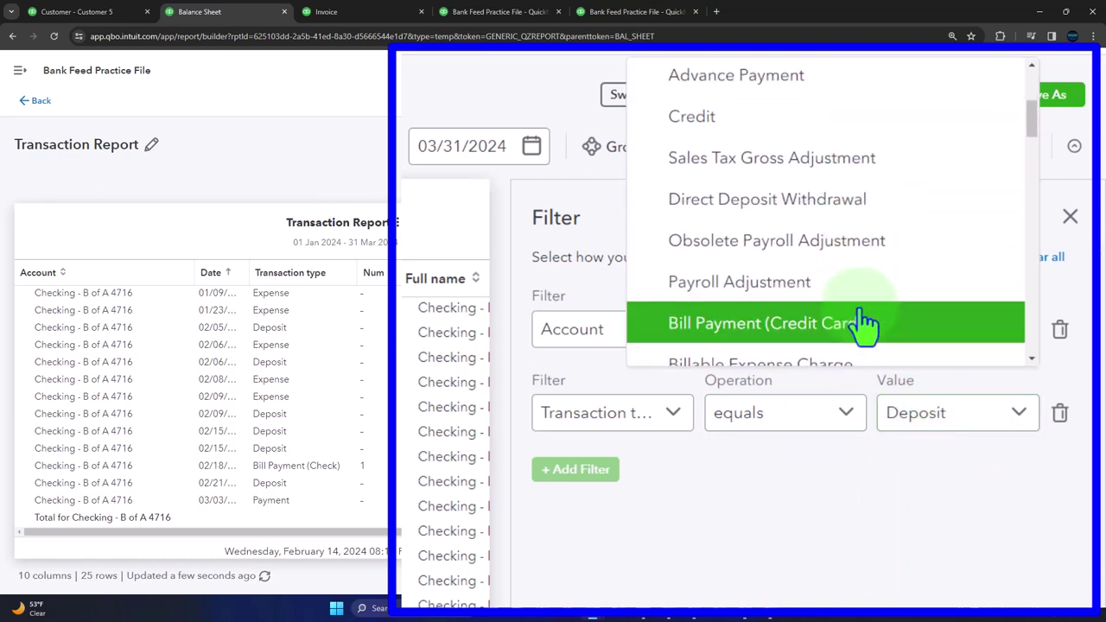
scroll(864, 324, "down", 2)
left_click(793, 256)
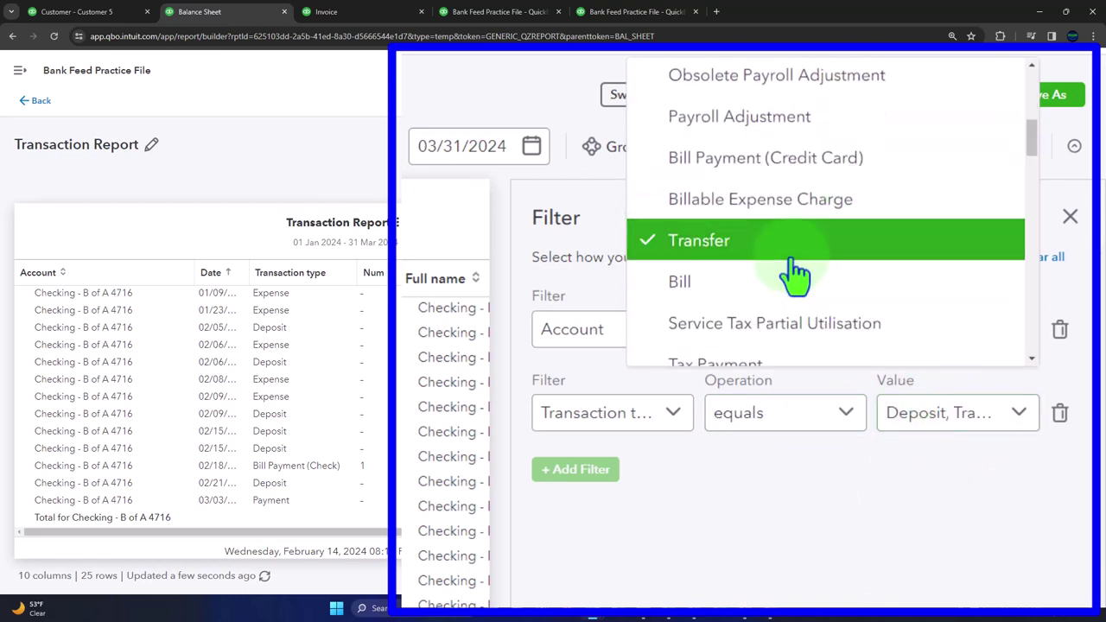
scroll(794, 275, "down", 3)
scroll(795, 275, "down", 2)
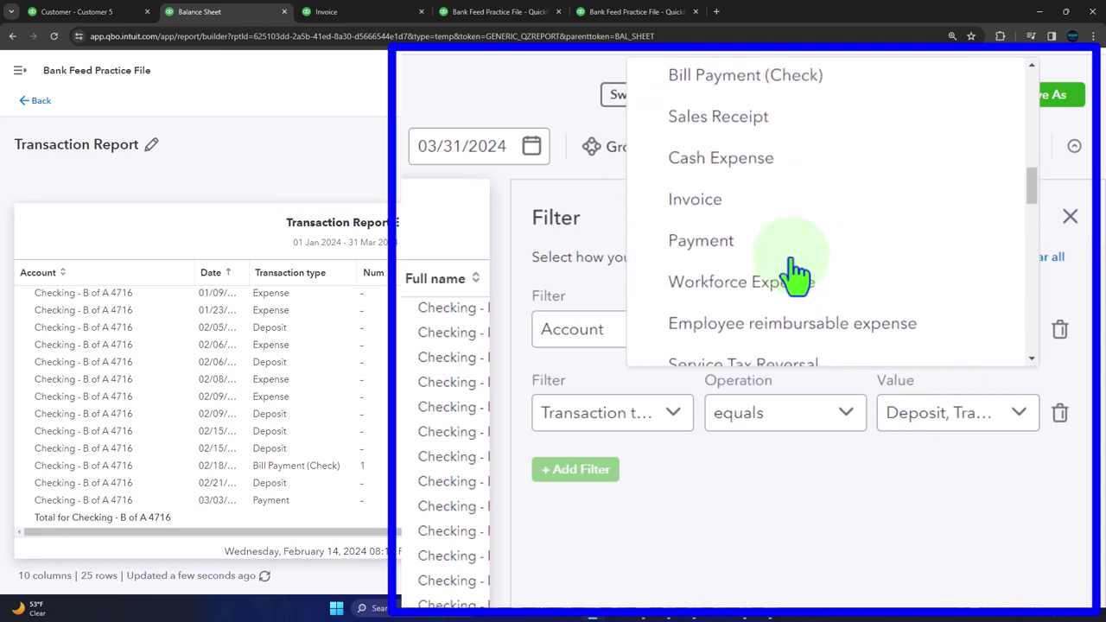
left_click(760, 251)
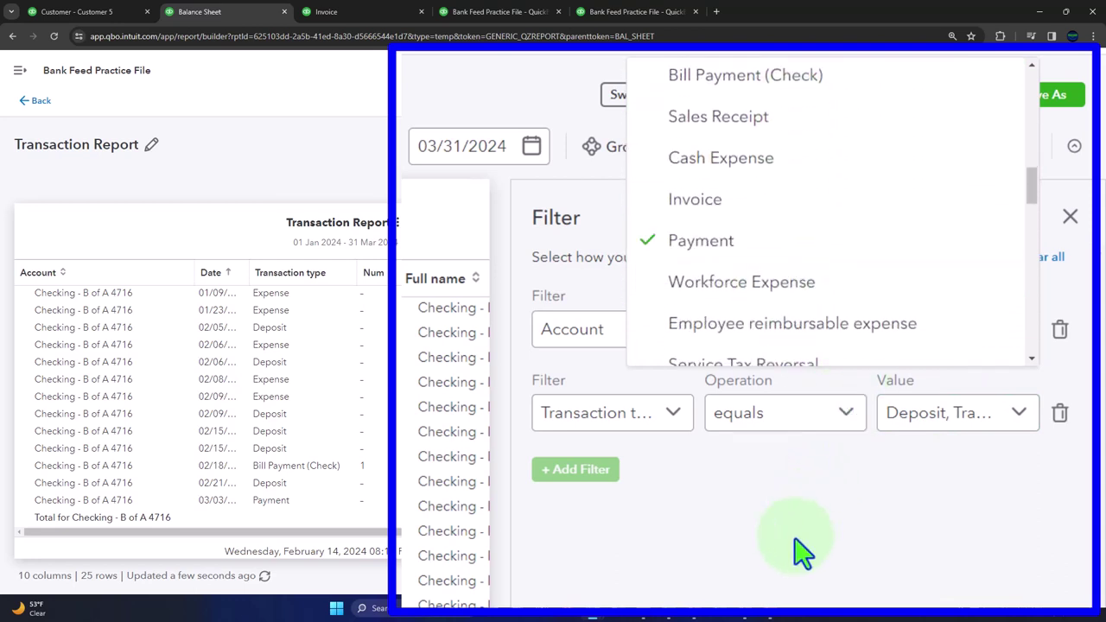
left_click(800, 551)
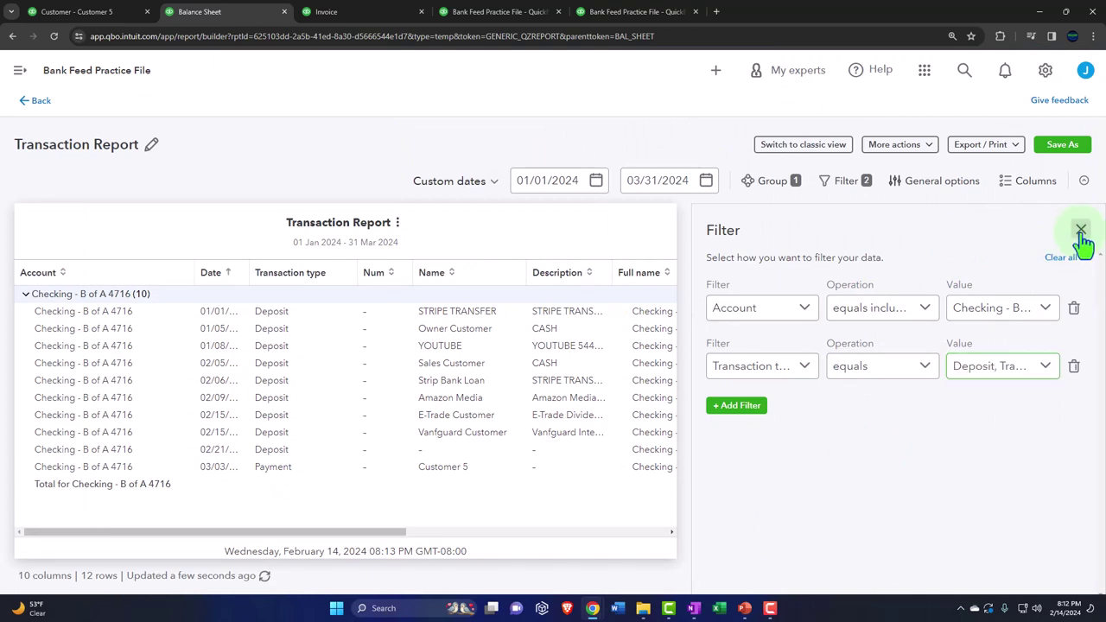
Close the filter settings to examine the filtered checking transactions, and exit the report without saving it
left_click(1081, 232)
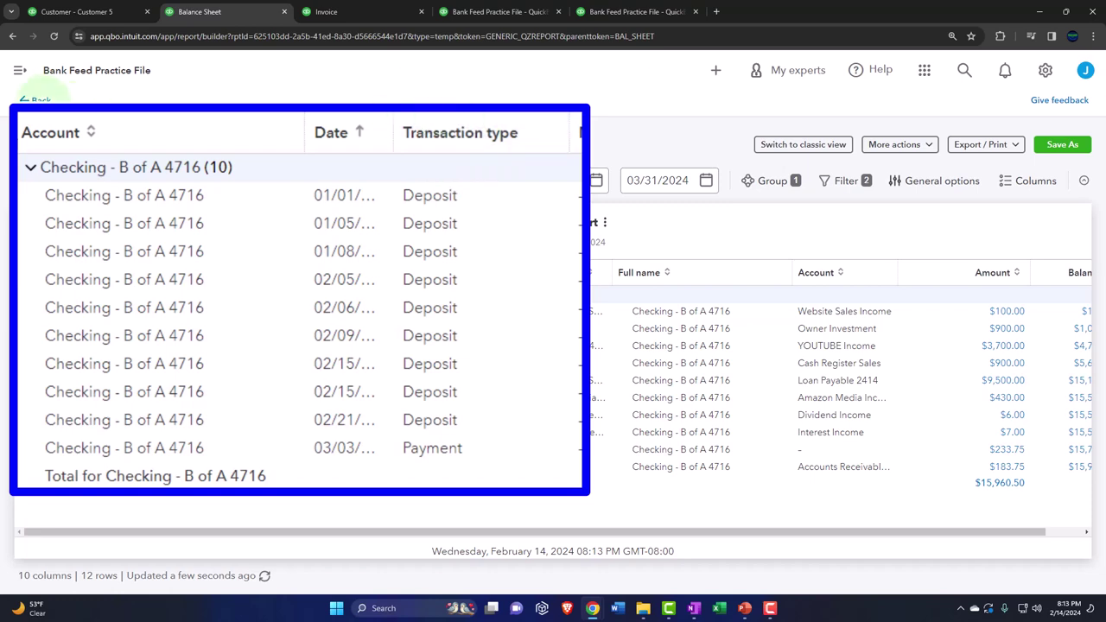
left_click(39, 102)
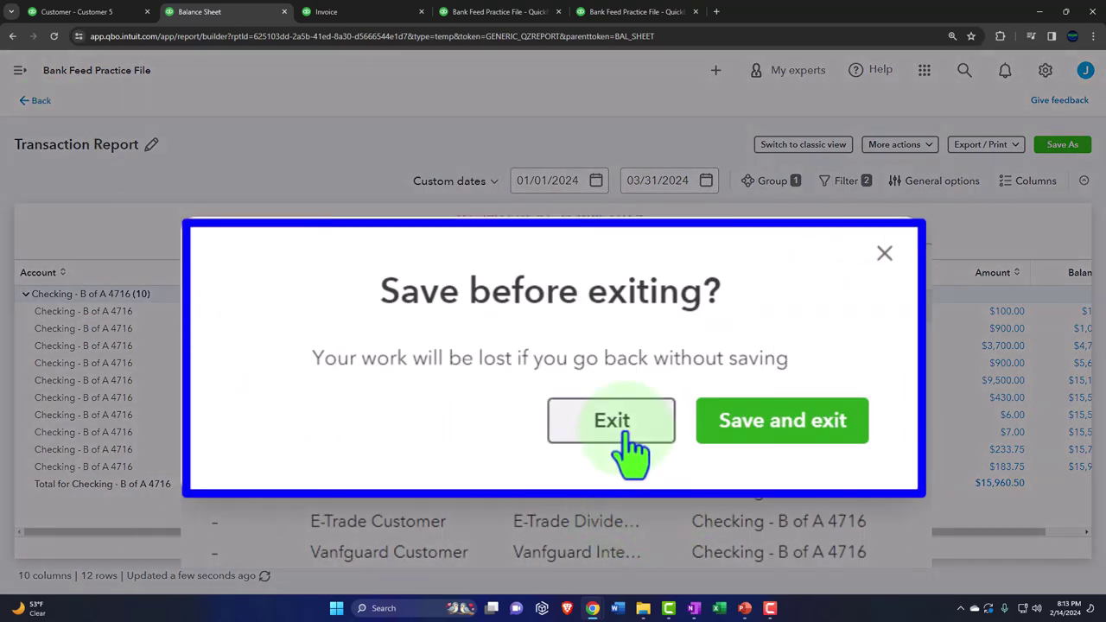
left_click(593, 370)
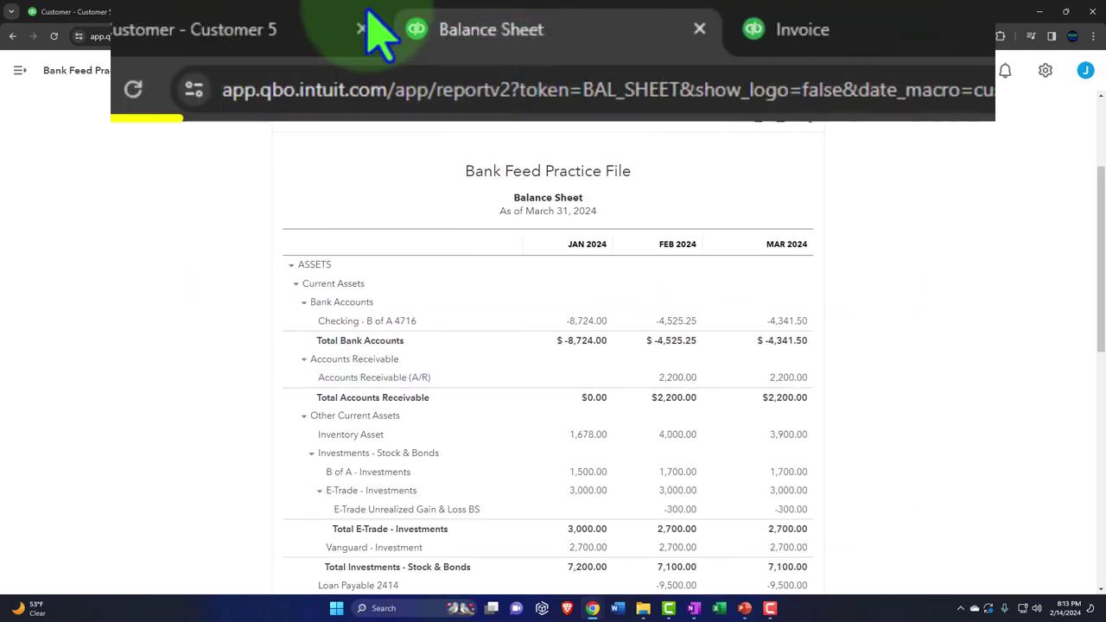
Switch to the Customer 5 browser tab, open the bank transactions, and examine the Checking - B of A 4716 items for review
left_click(95, 11)
left_click(19, 70)
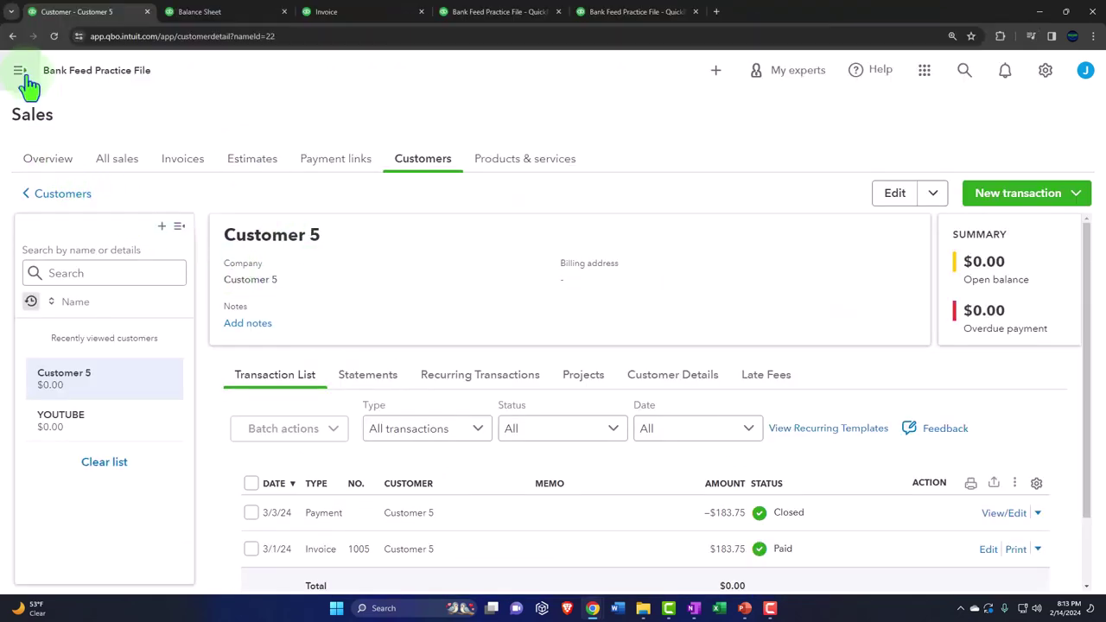
left_click(51, 275)
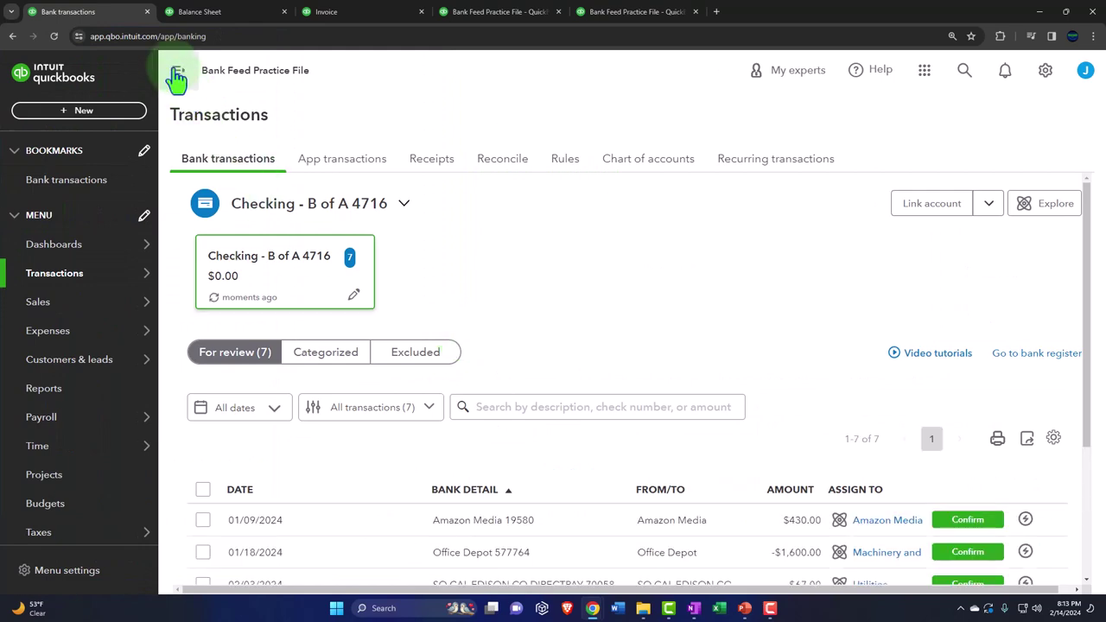
left_click(177, 70)
scroll(340, 346, "down", 4)
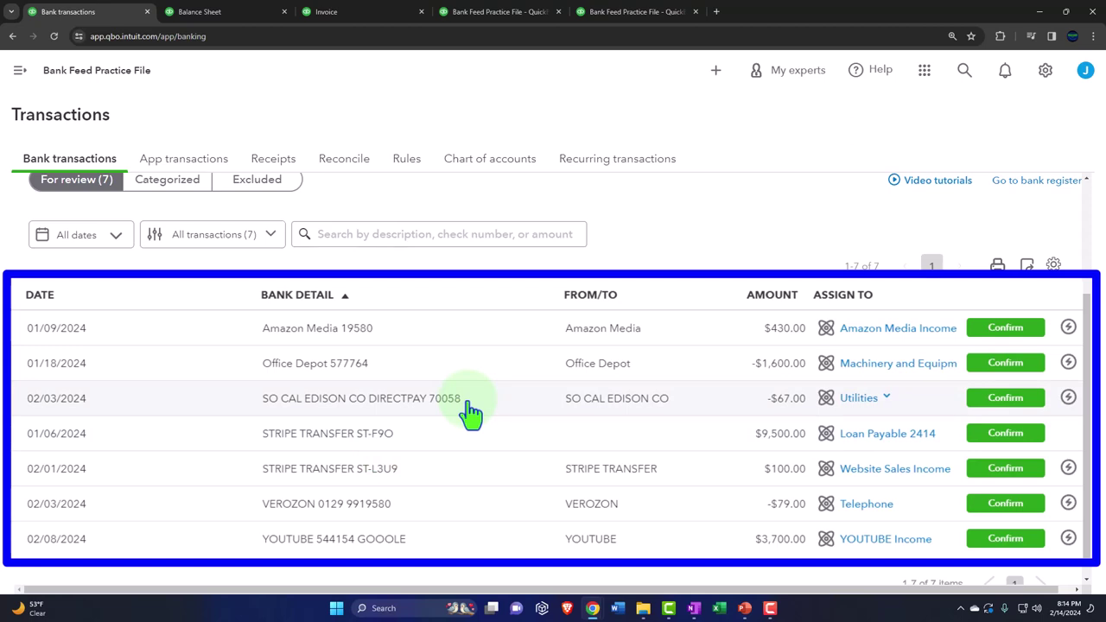
Switch to the Trial Balance browser tab, set the report's end date to 03/31/2024, and rerun the report
left_click(614, 11)
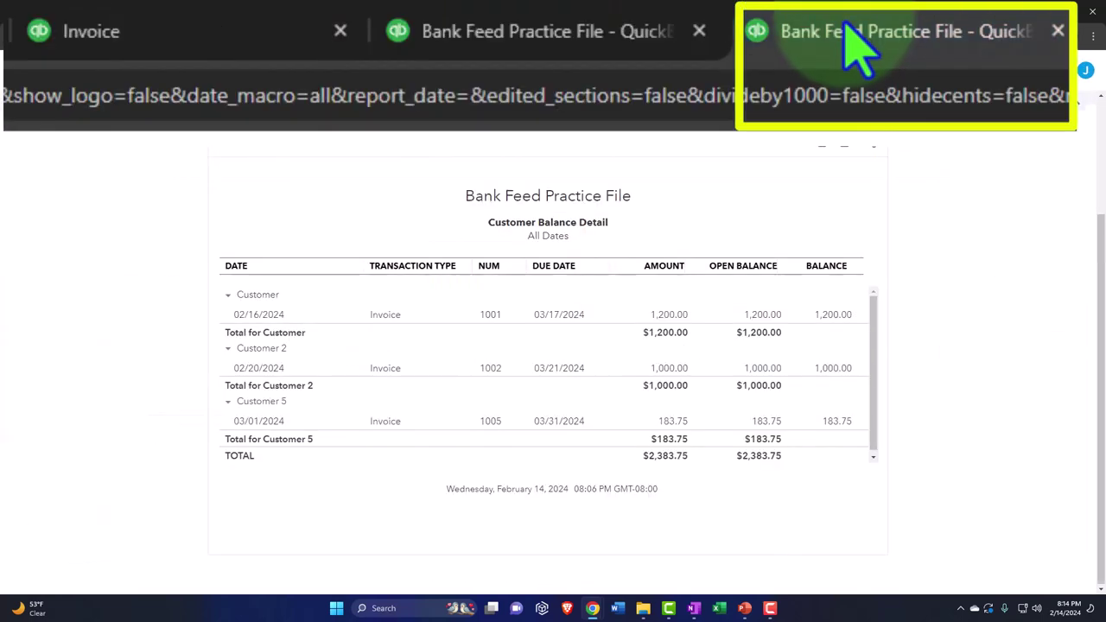
left_click(541, 31)
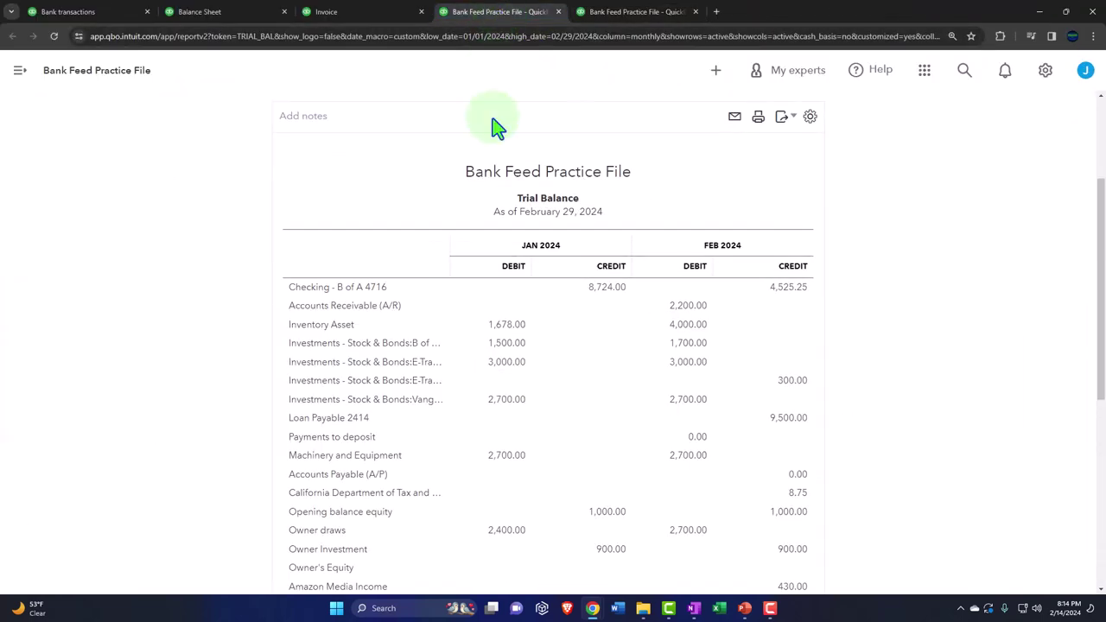
scroll(531, 569, "up", 3)
scroll(205, 407, "down", 2)
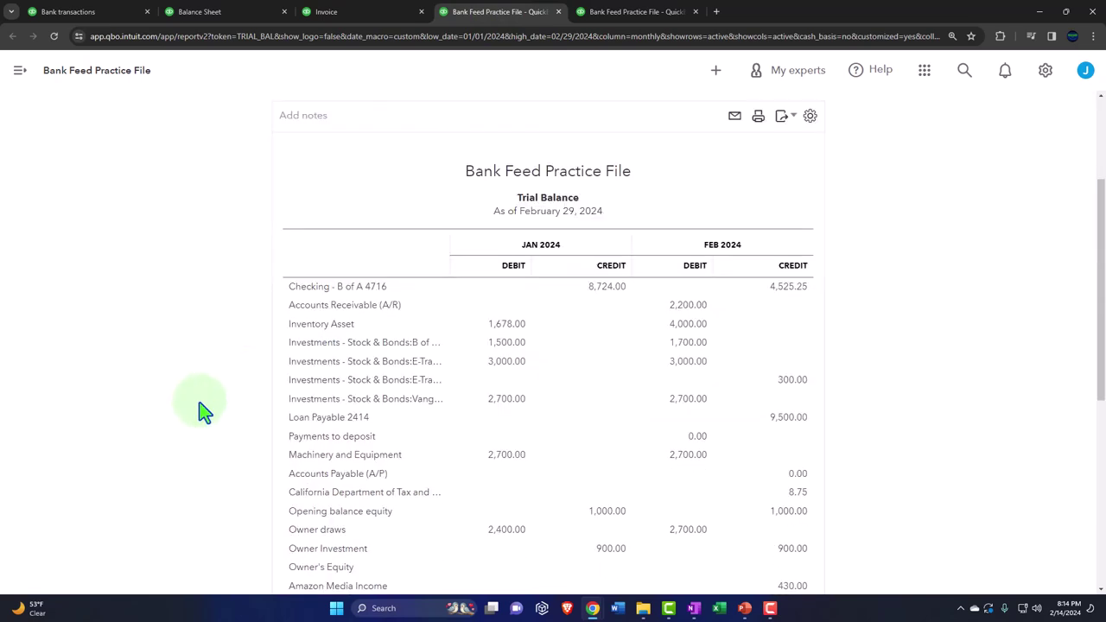
scroll(205, 407, "up", 4)
scroll(198, 409, "up", 1)
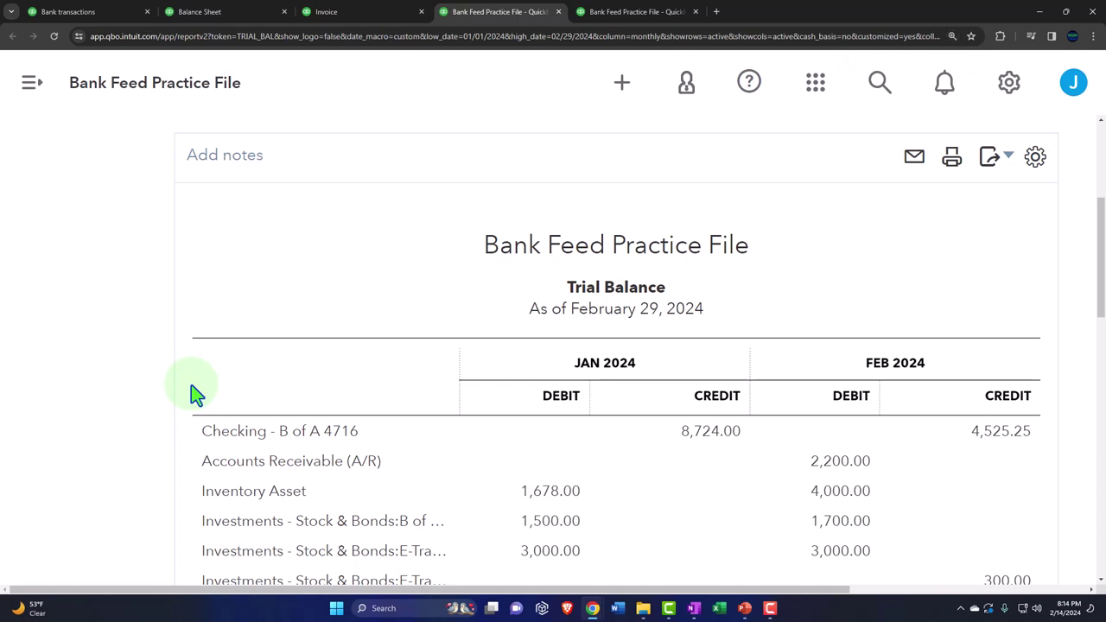
scroll(197, 393, "up", 2)
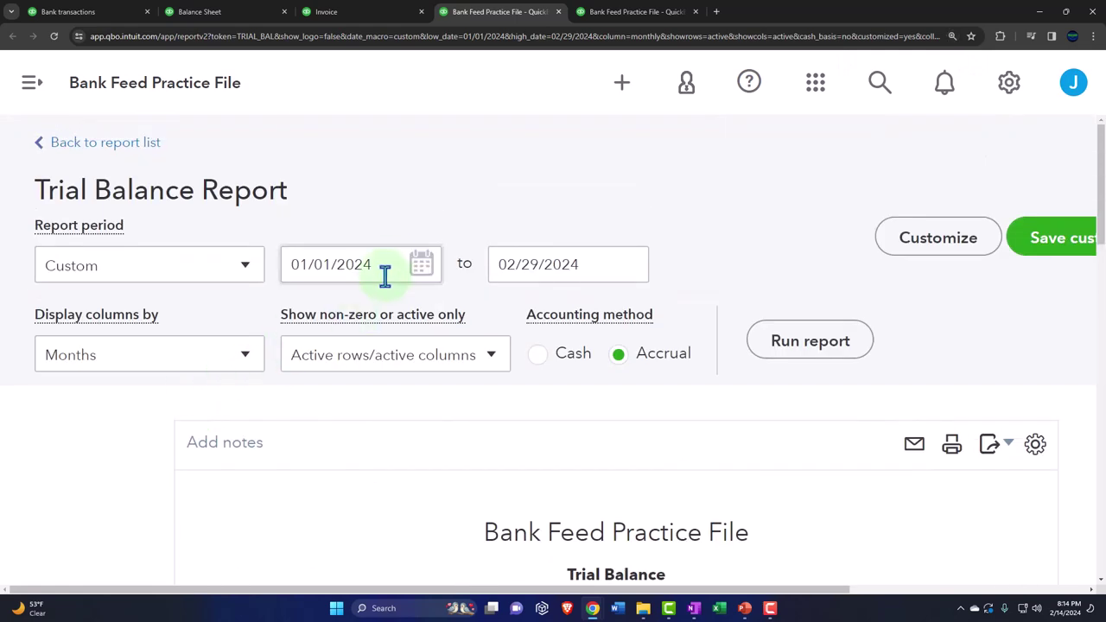
left_click(596, 264)
key("ctrl+a")
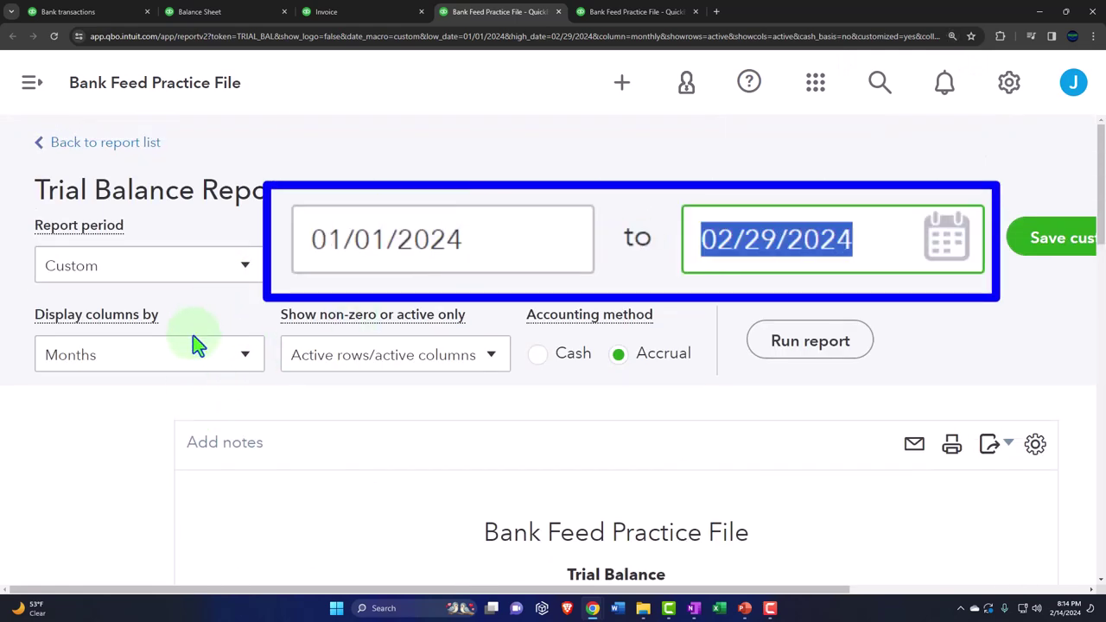
type("03/31/2024")
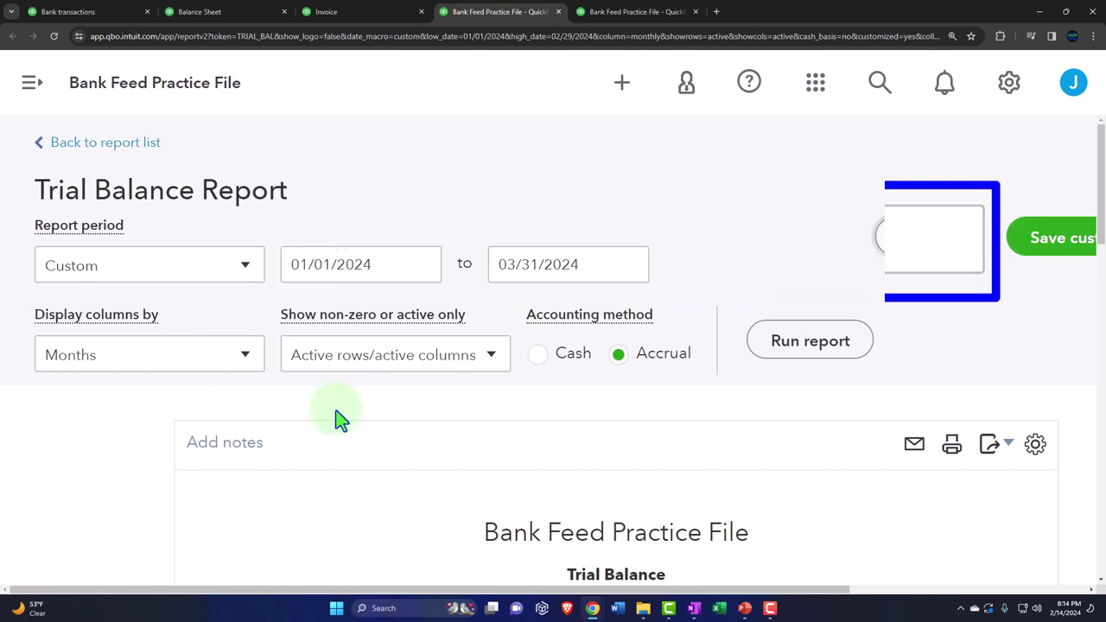
left_click(810, 350)
Reduce the page zoom to 175% and examine the Trial Balance's monthly account balances through to the totals
scroll(149, 429, "down", 3)
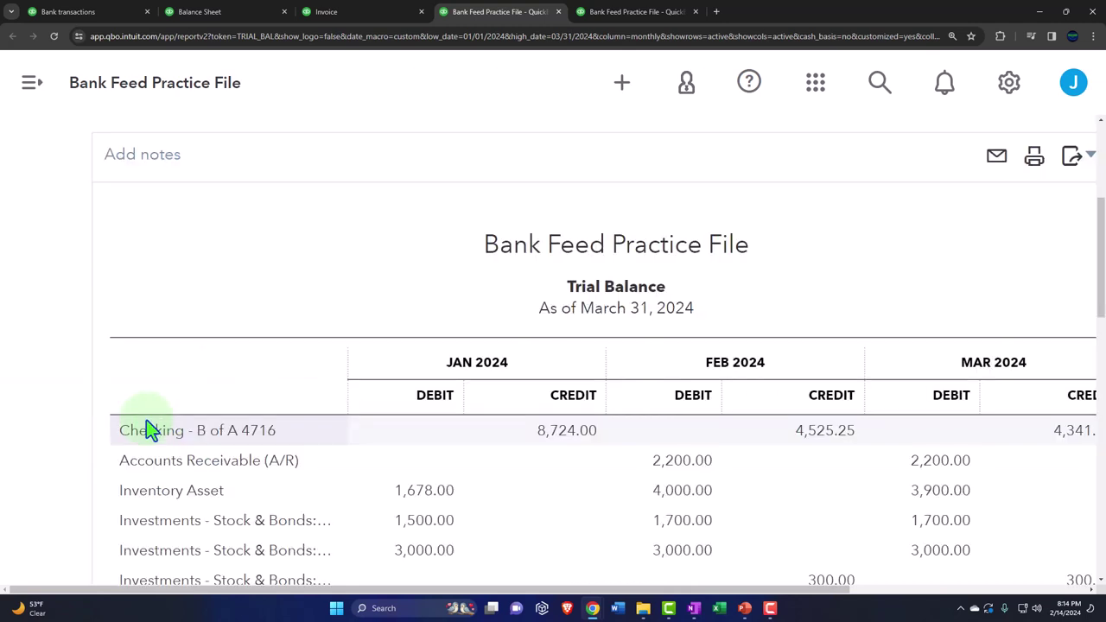
key("ctrl+minus")
scroll(65, 403, "down", 1)
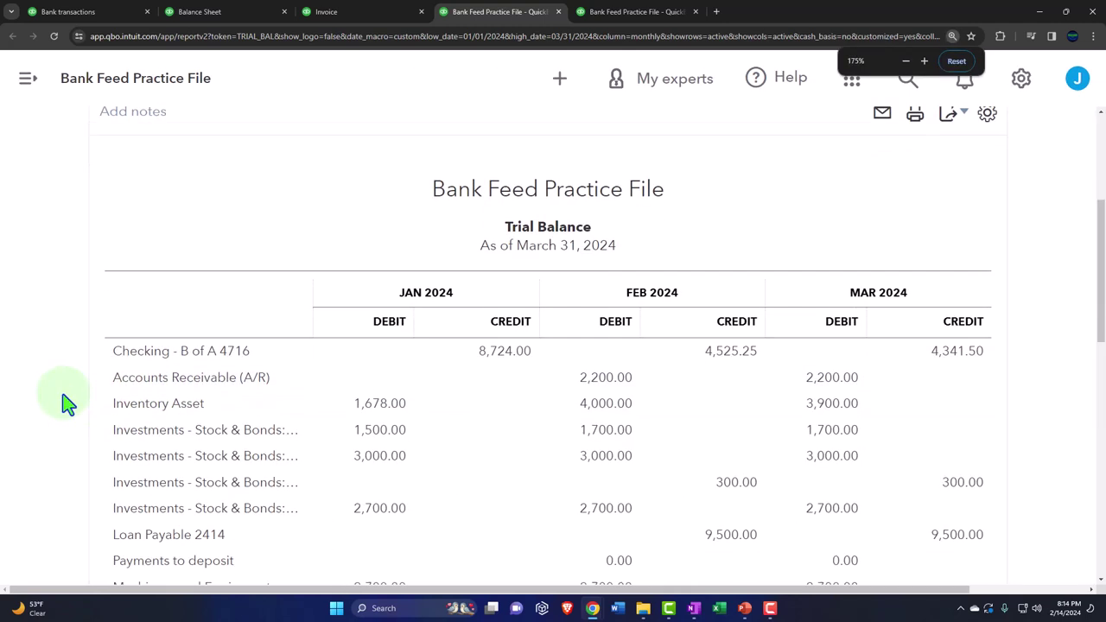
scroll(32, 420, "down", 5)
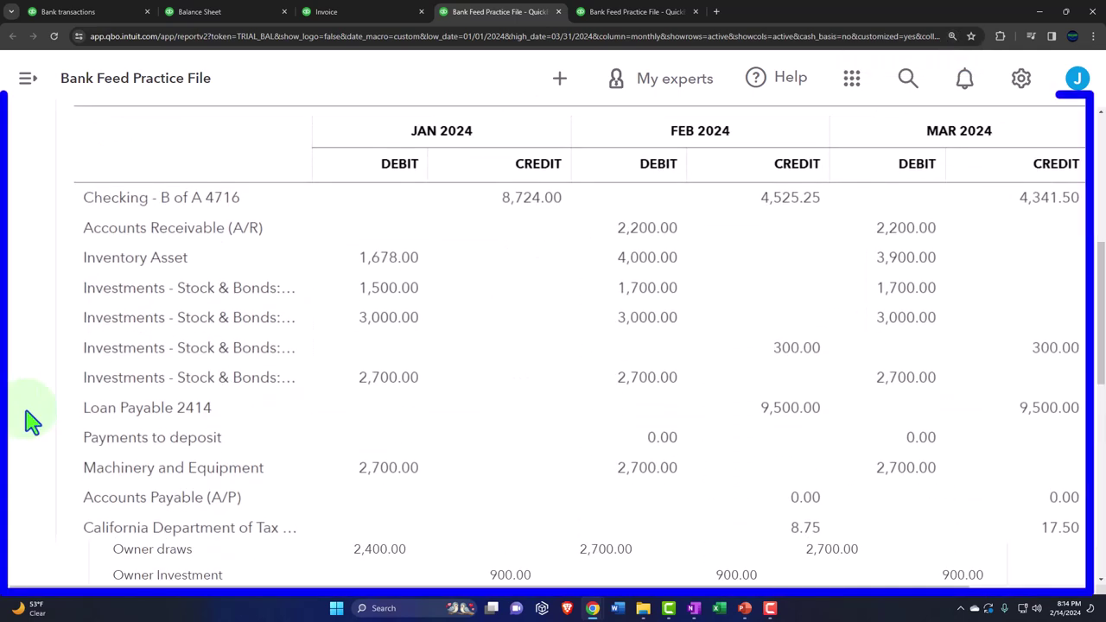
scroll(32, 421, "down", 4)
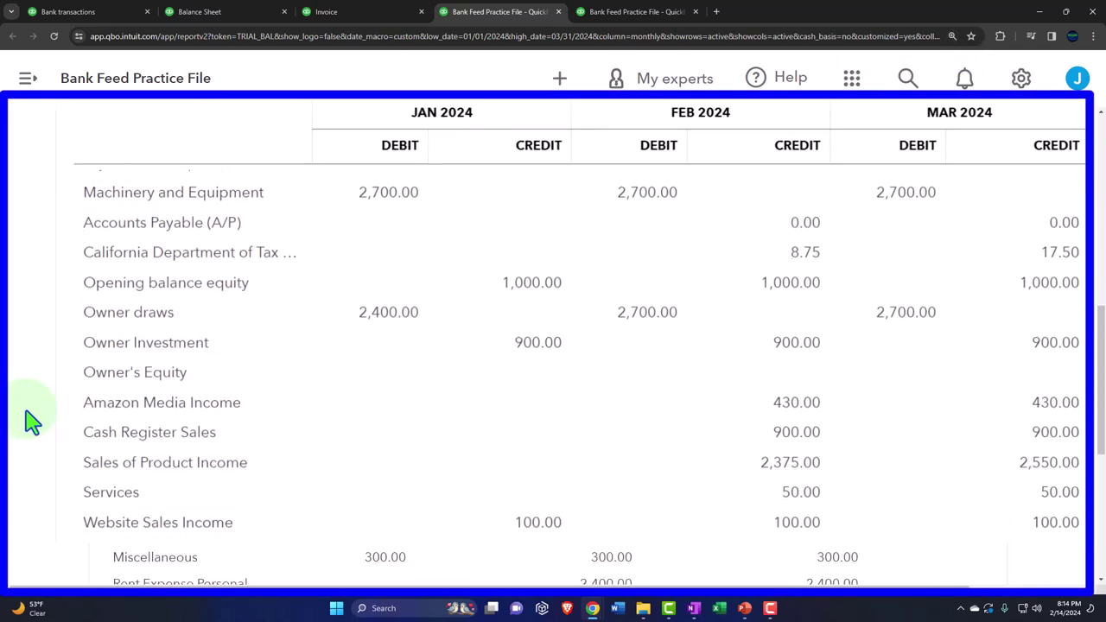
scroll(31, 421, "down", 1)
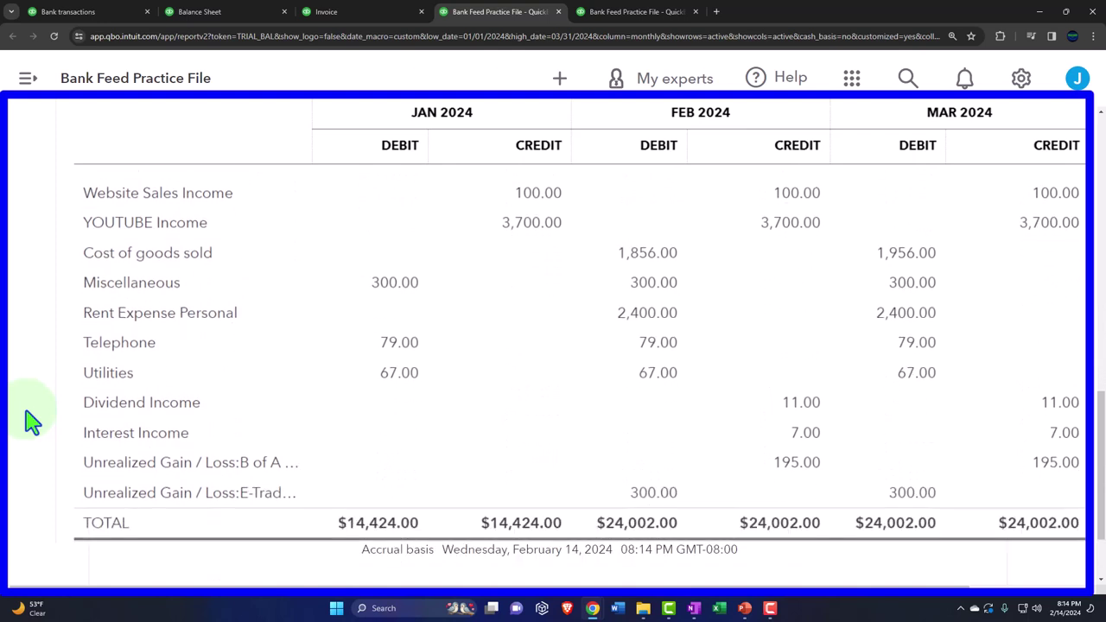